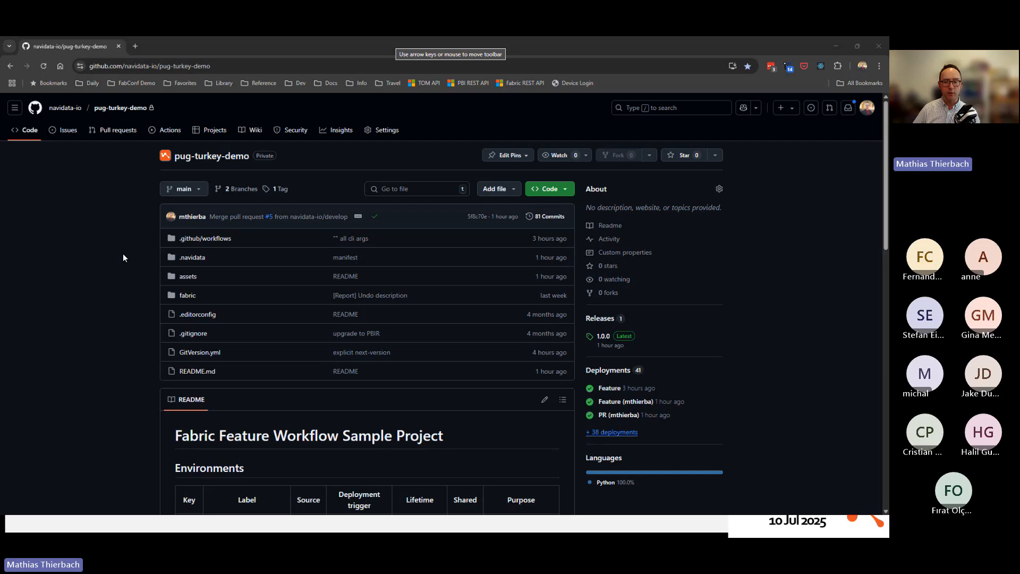
Review the pug-turkey-demo repository's README and environments, and show the Production environment's deployments.
scroll(122, 254, "down", 5)
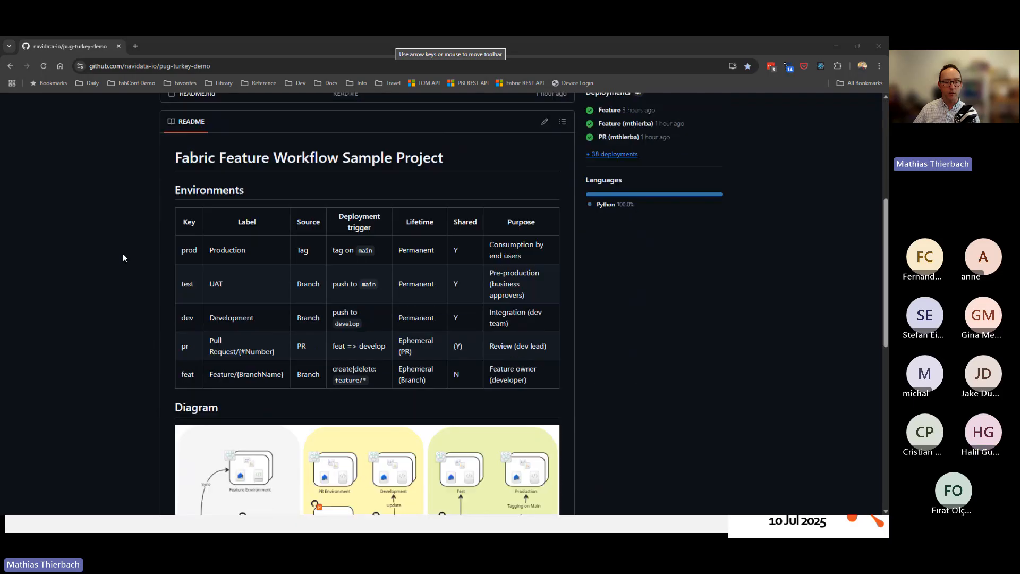
scroll(123, 254, "up", 4)
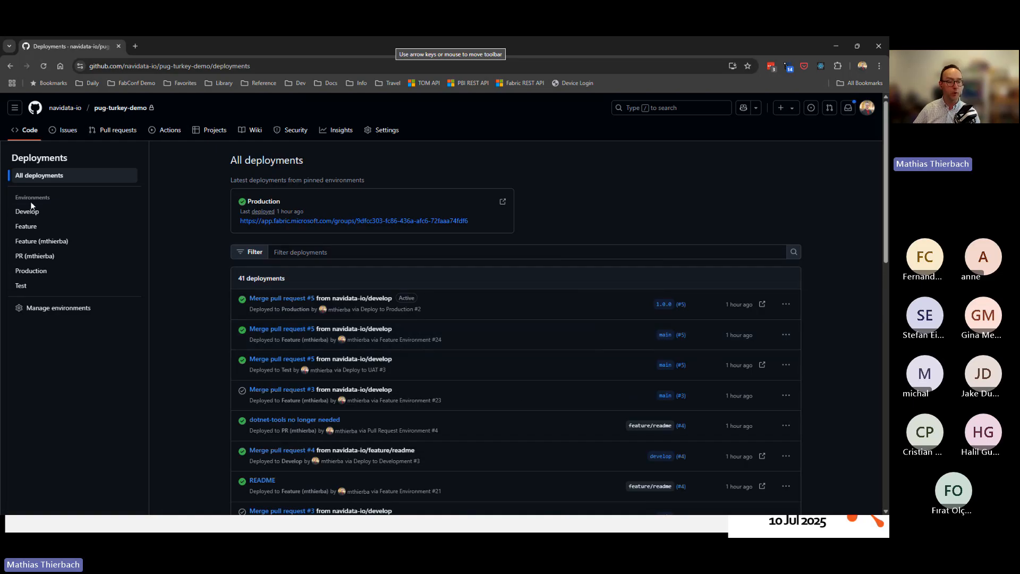
left_click_drag(20, 198, 42, 198)
left_click(72, 373)
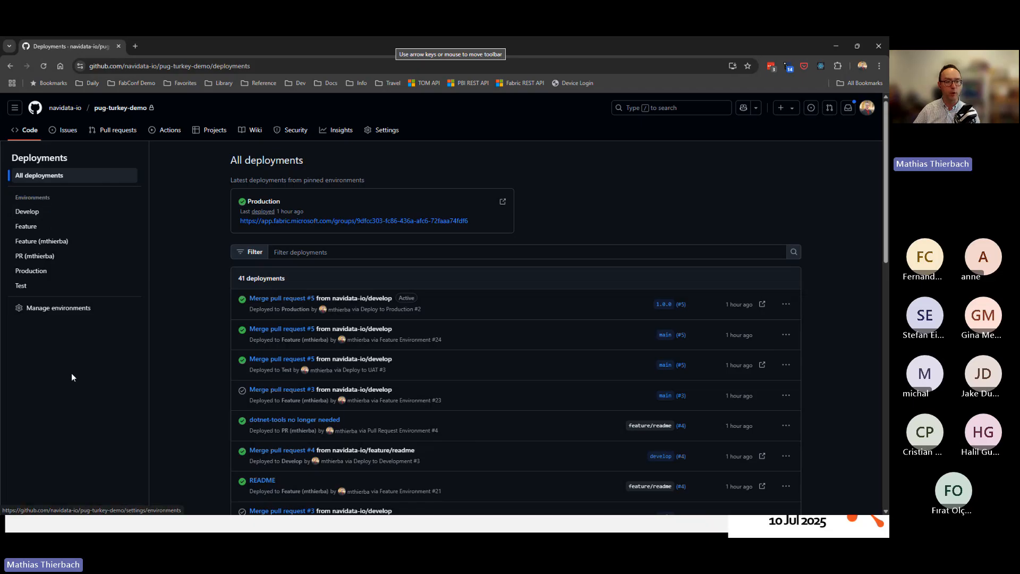
left_click(52, 269)
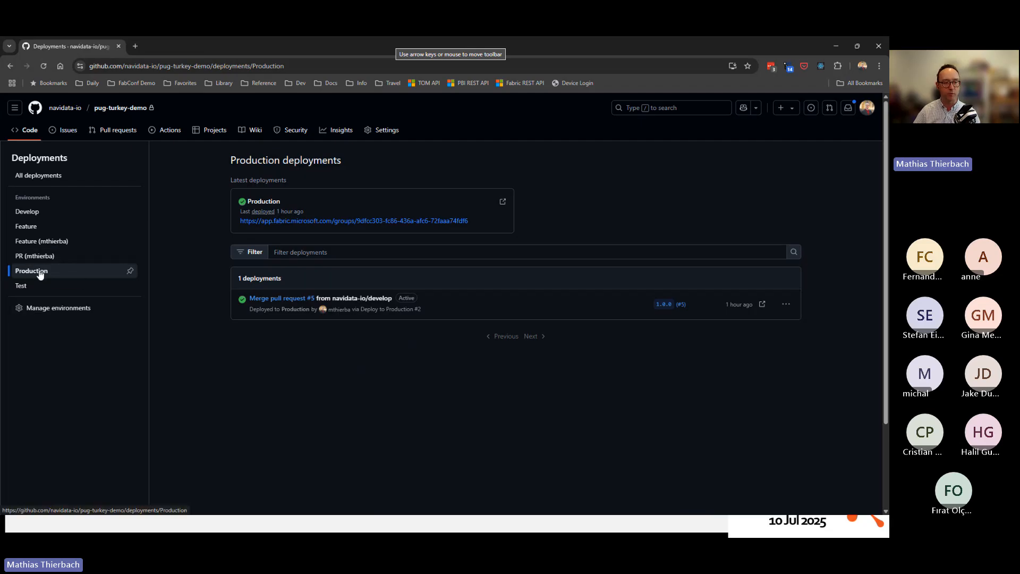
Open the workspace linked to the latest Production deployment and sign in with the first listed Microsoft account.
left_click(321, 222)
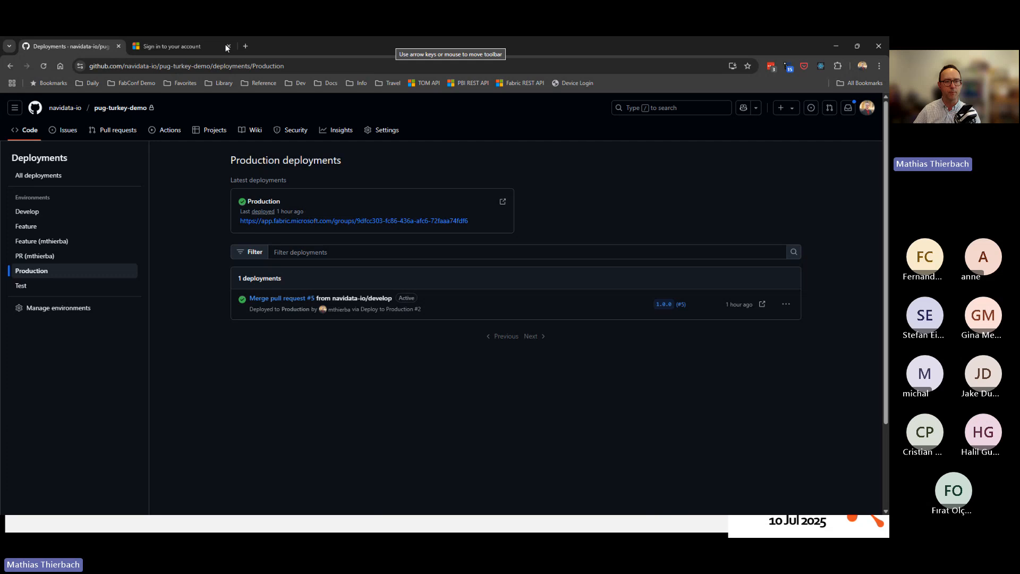
left_click(174, 45)
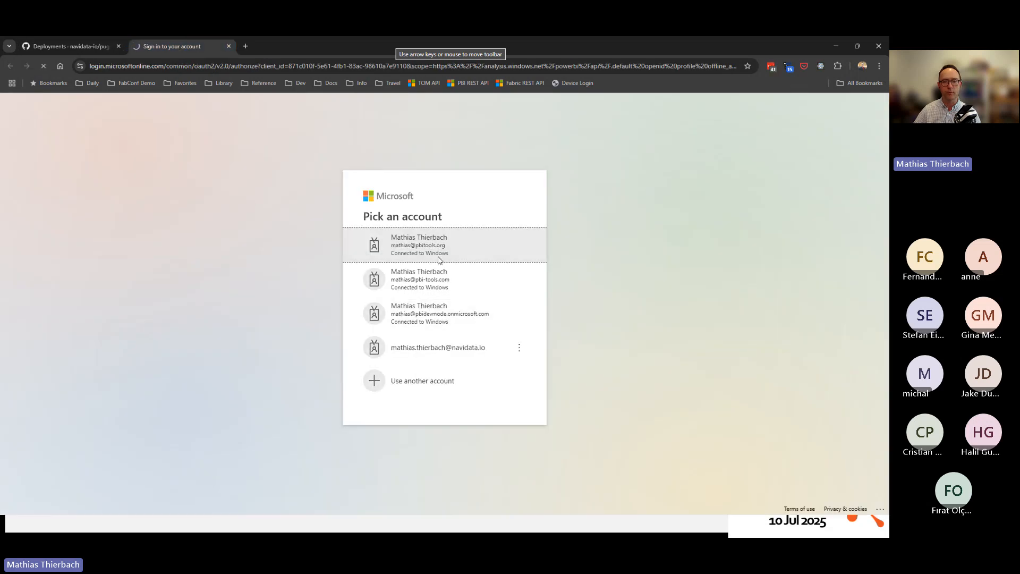
left_click(439, 260)
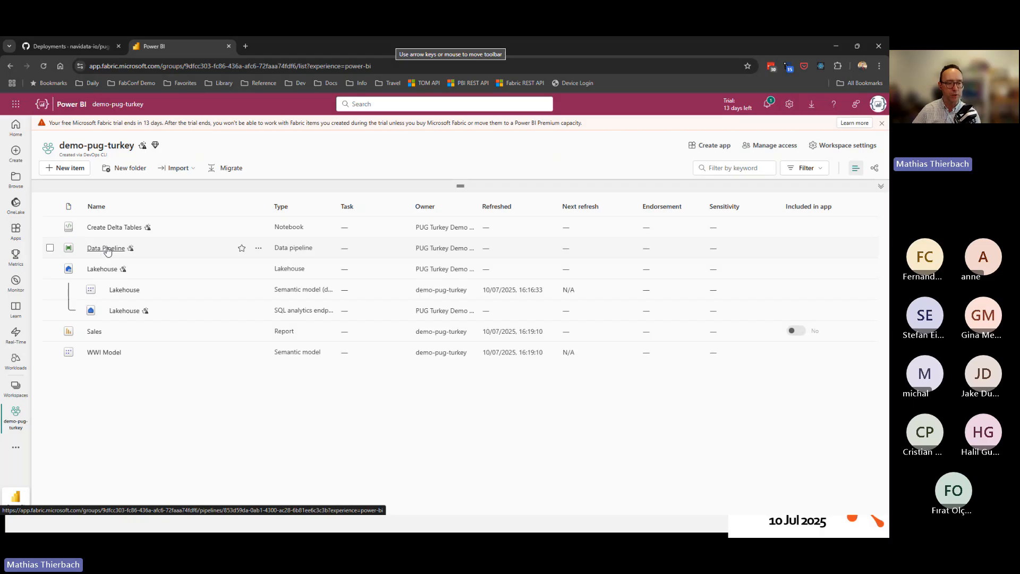
Open the Sales report from the demo-pug-turkey workspace and show its Sales Overview page.
mouse_move(113, 231)
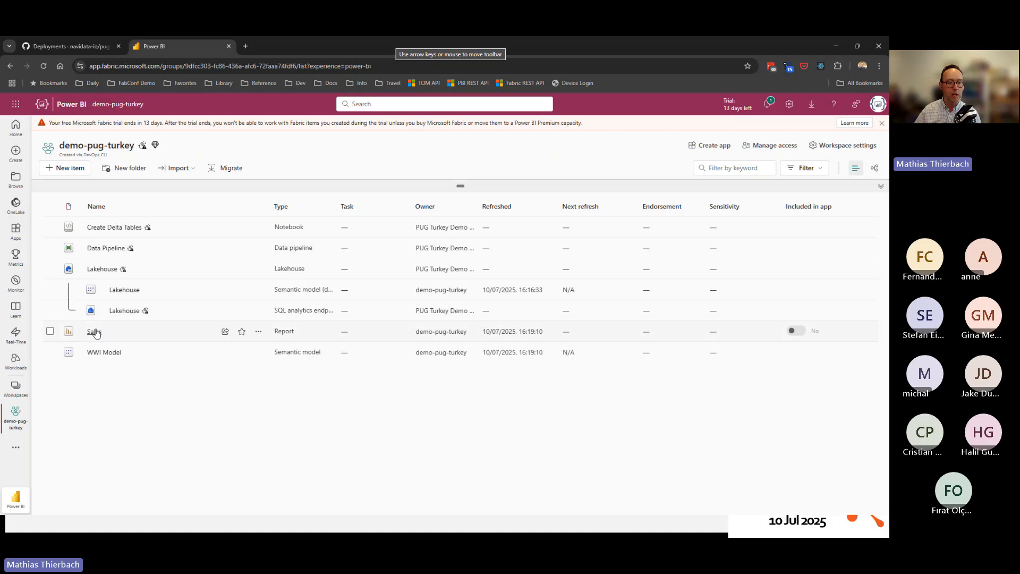
left_click(95, 331)
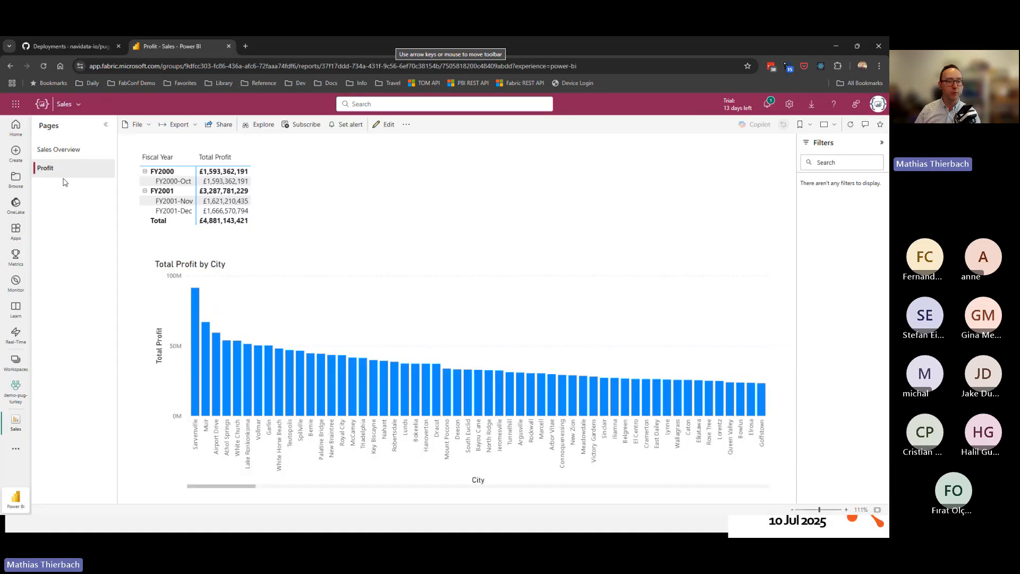
left_click(63, 152)
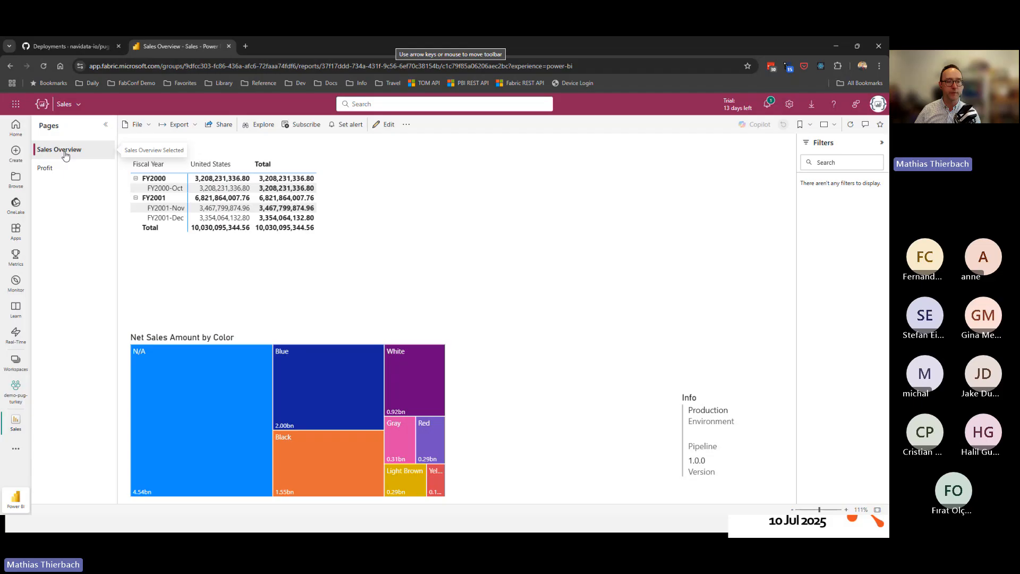
Cross-filter the Sales Overview page by the Blue, Black, N/A, White, Gray and Red treemap colours, ending on Black.
left_click(320, 392)
left_click(338, 463)
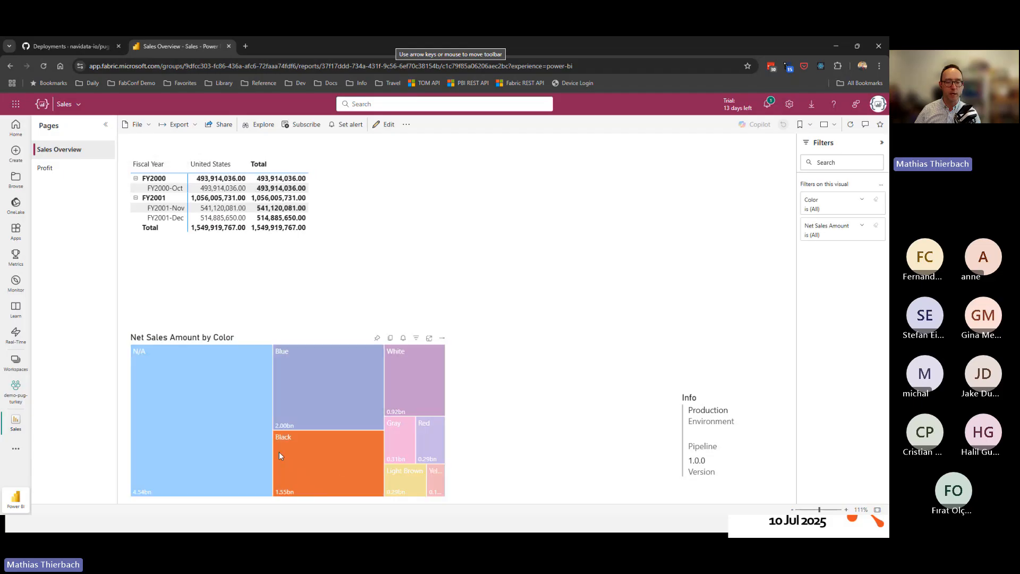
left_click(205, 445)
left_click(407, 376)
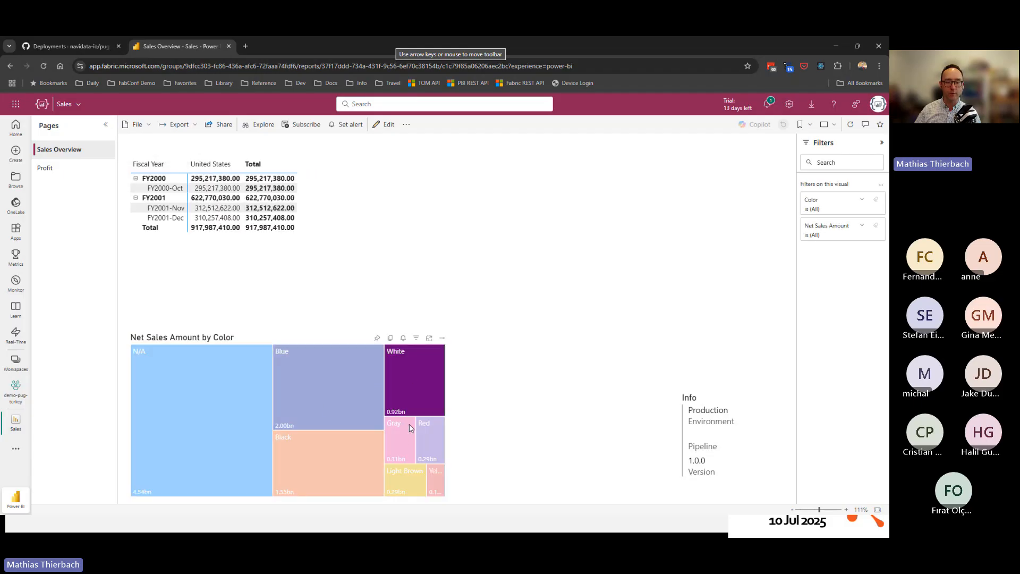
left_click(408, 435)
left_click(434, 441)
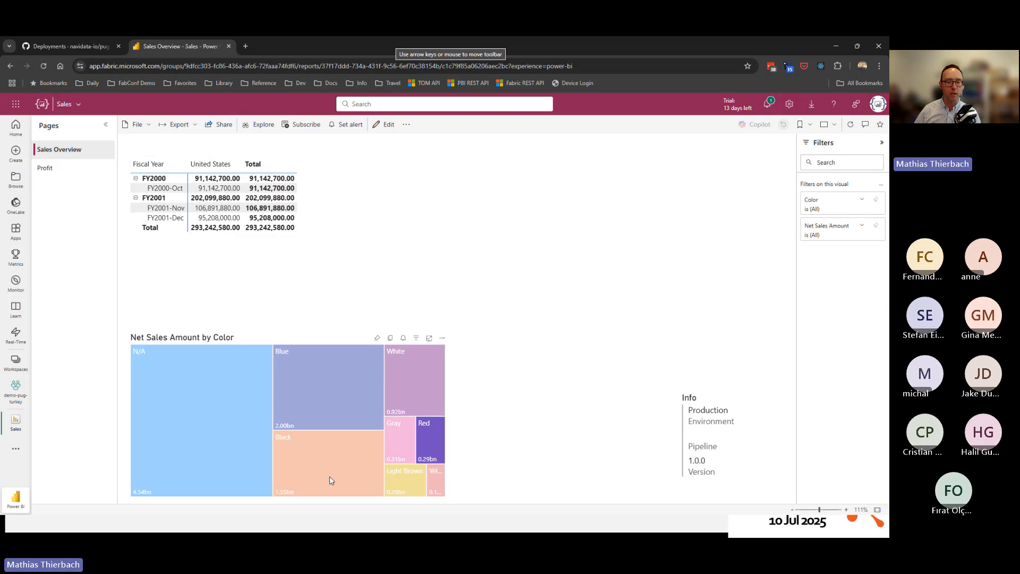
left_click(341, 458)
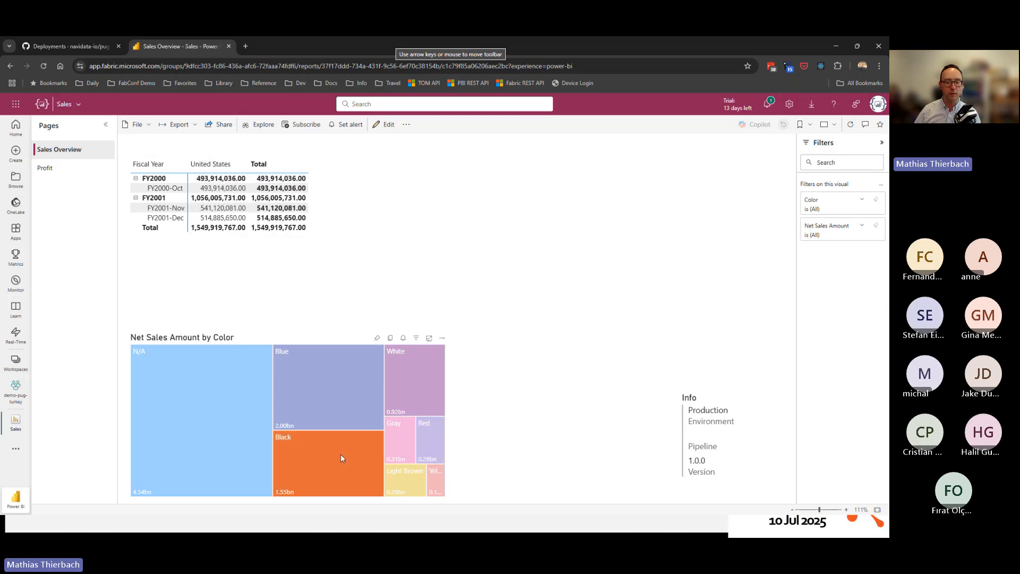
View the report's Profit page and filter it by FY2001-Dec, clearing that selection again.
left_click(50, 170)
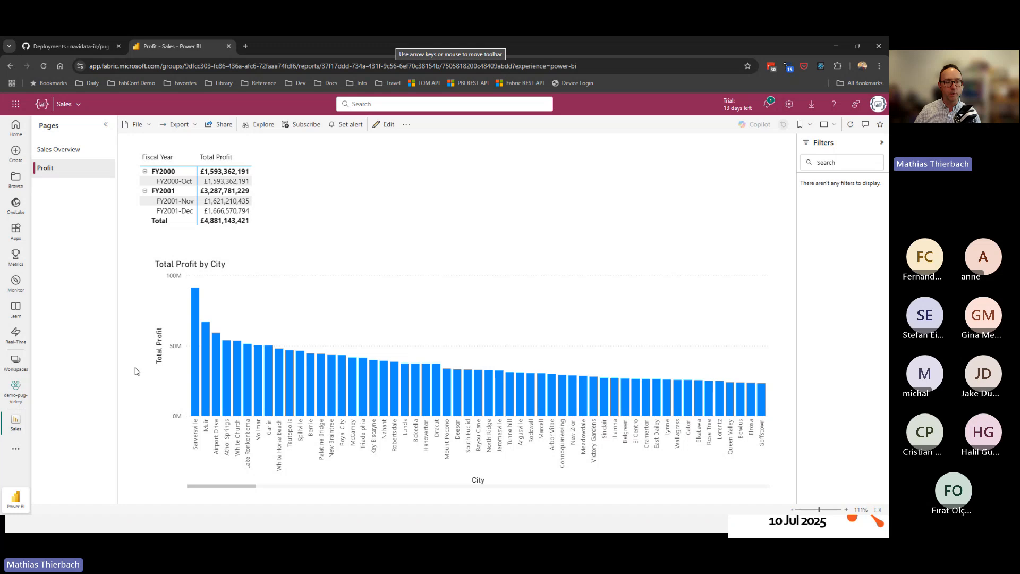
left_click(180, 211)
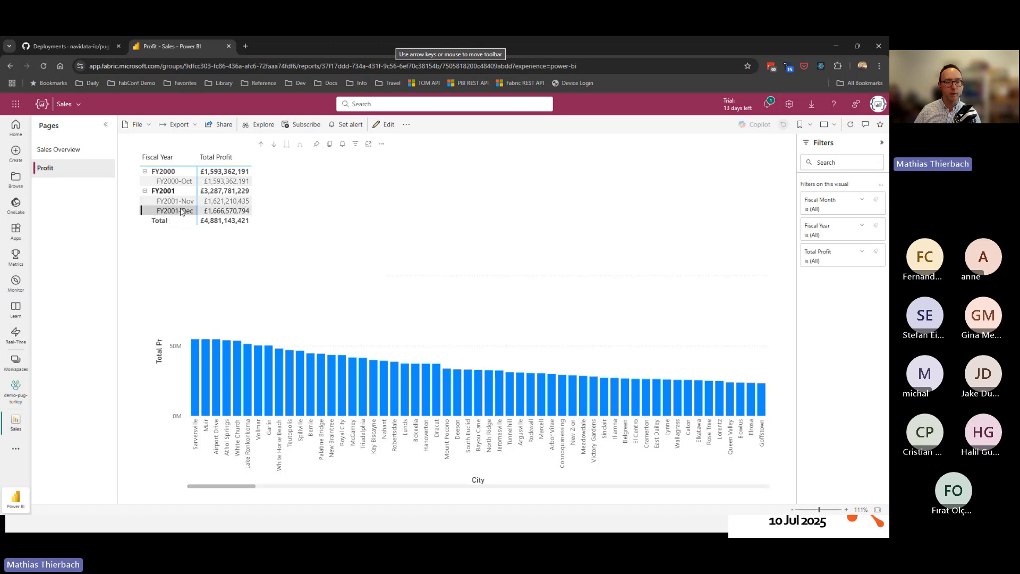
left_click(181, 211)
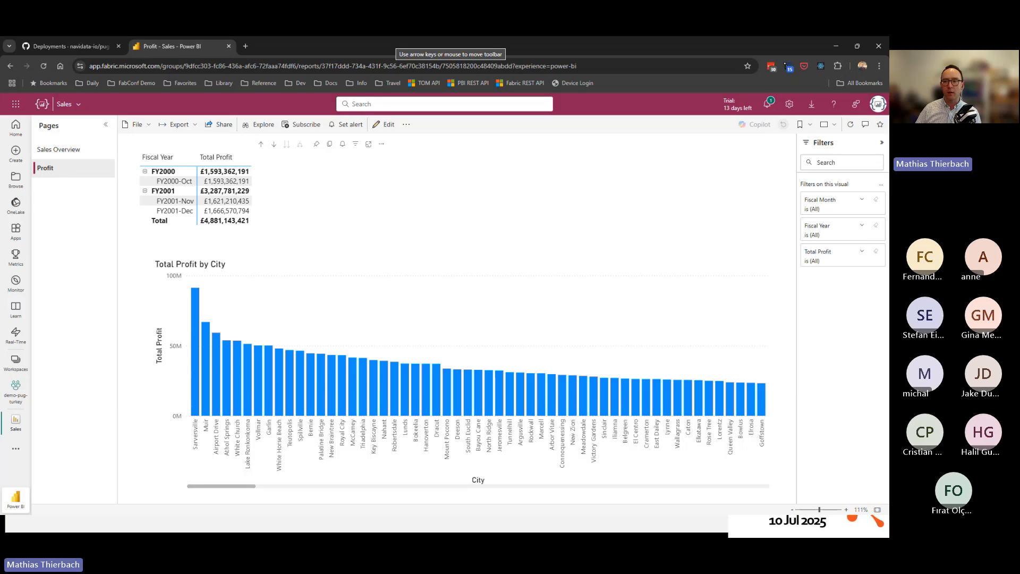
Return to the demo-pug-turkey workspace that holds the report and display the lineage of its items.
left_click(78, 104)
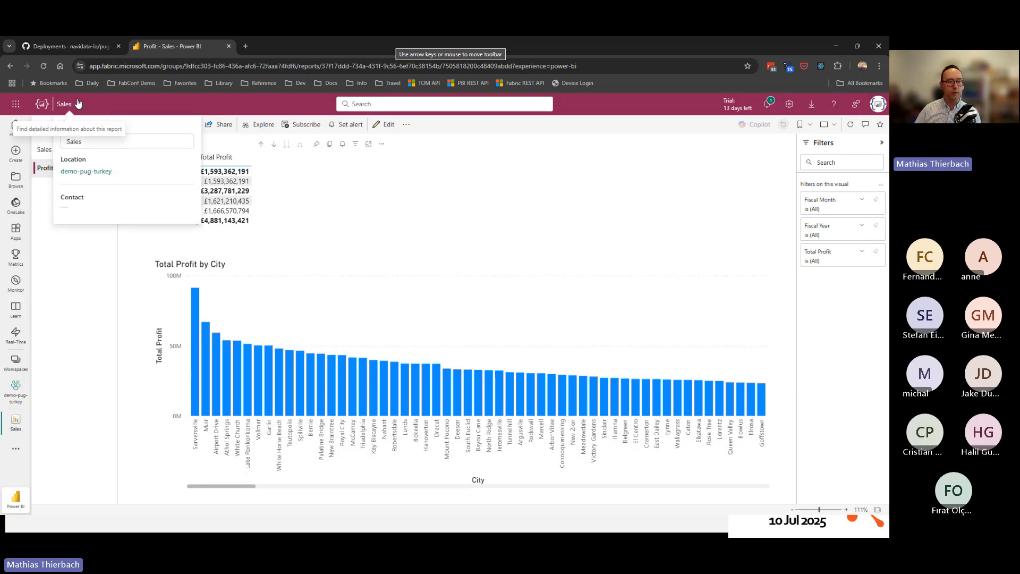
left_click(99, 171)
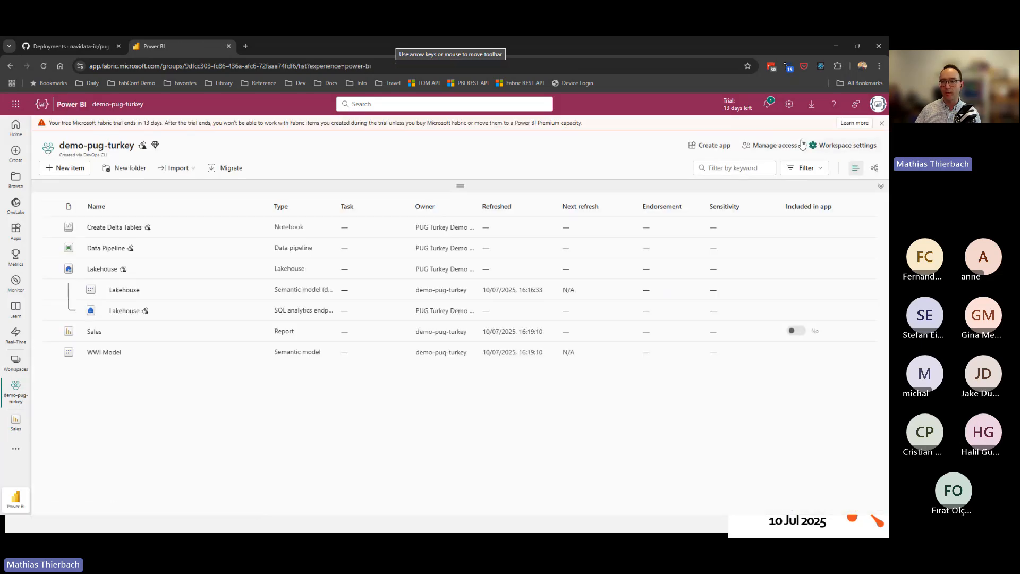
left_click(874, 168)
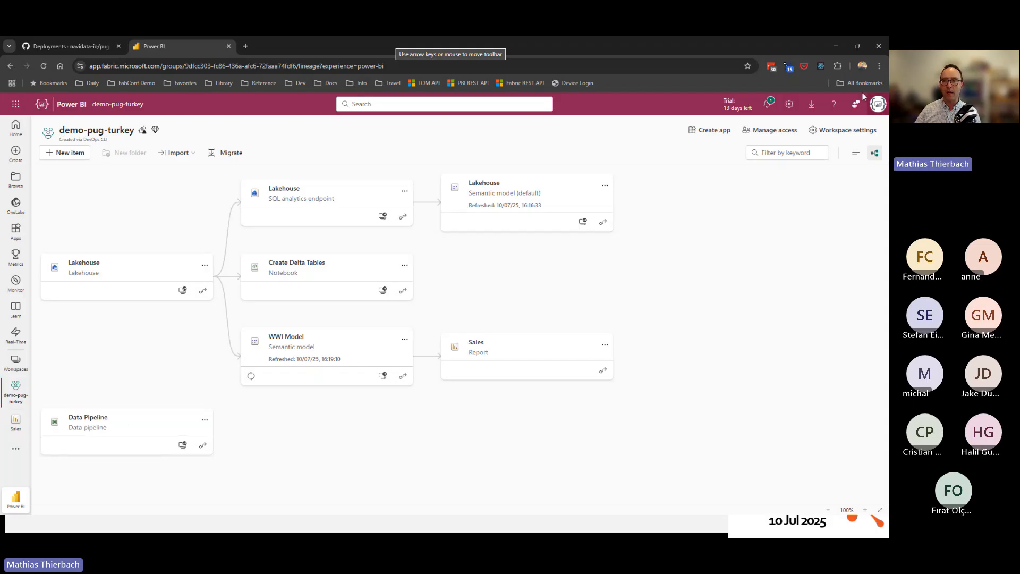
Switch to the repository in Visual Studio Code, widen the file explorer and expand the fabric folder.
left_click(837, 46)
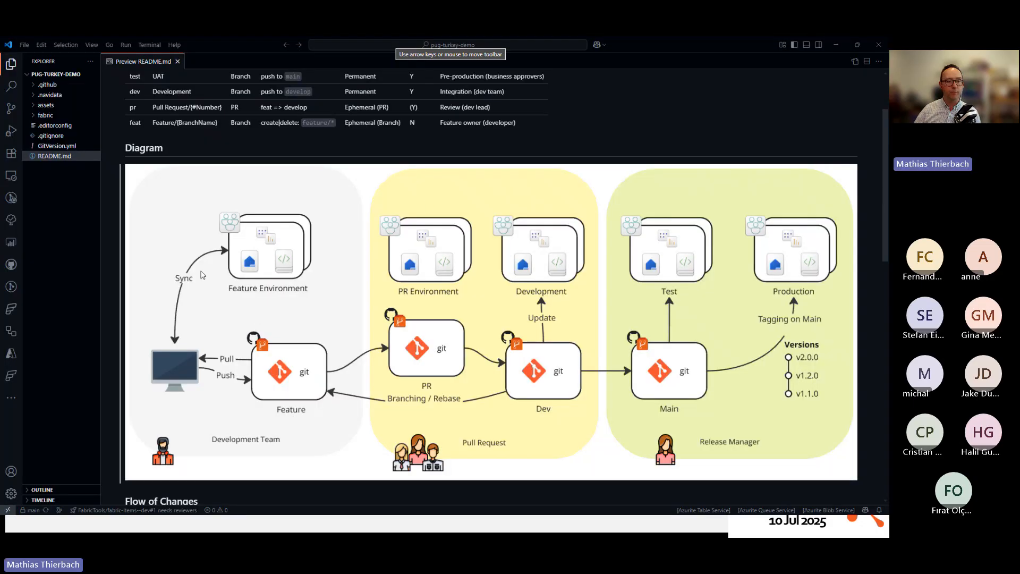
left_click_drag(101, 228, 200, 236)
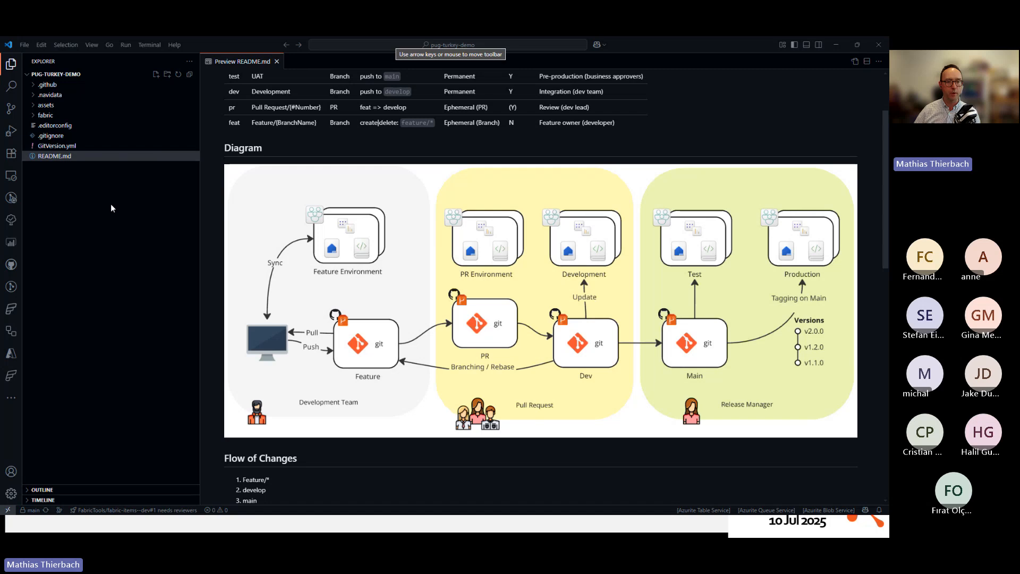
left_click(47, 116)
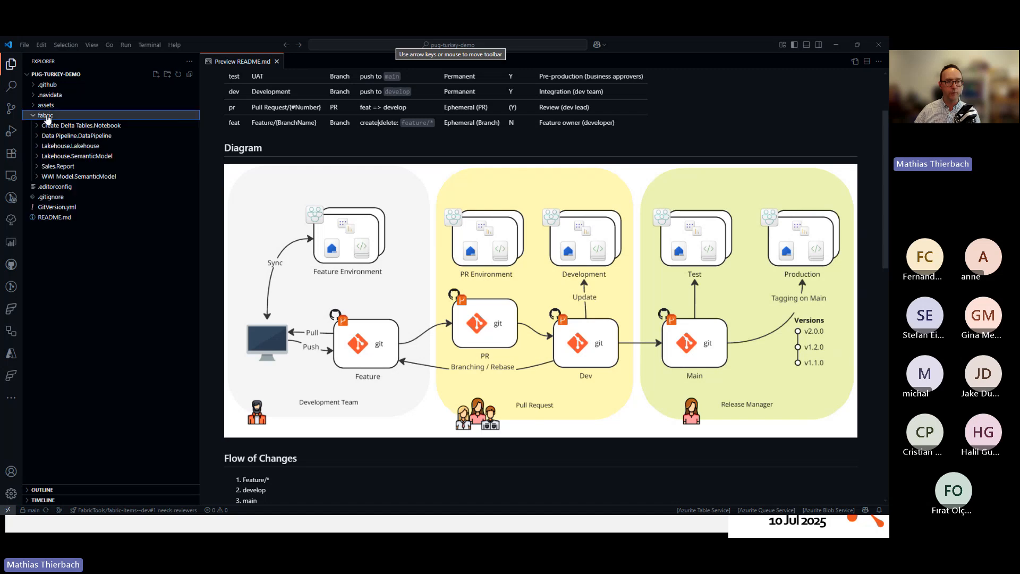
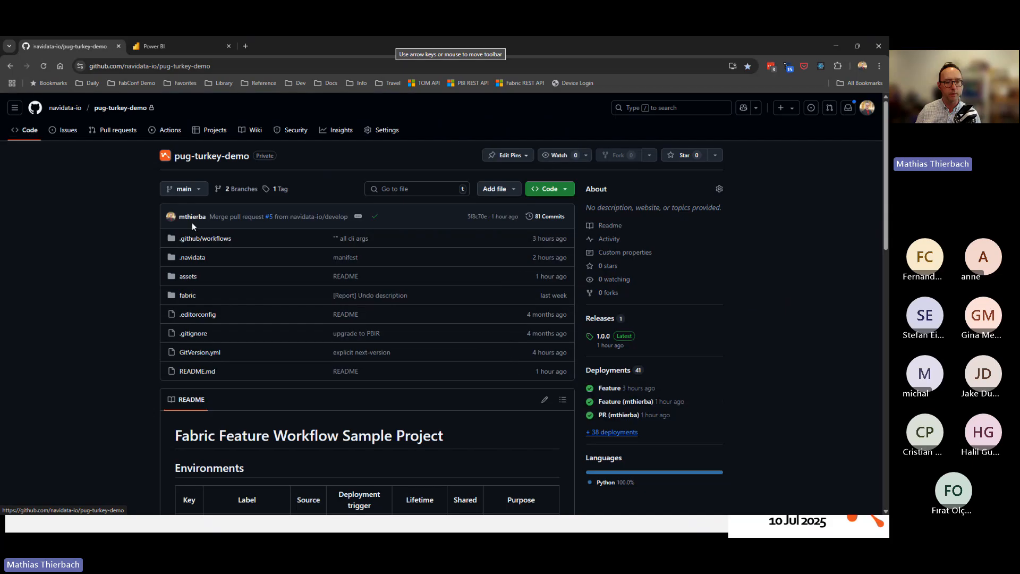
Open the repository's branch overview on GitHub, start a new branch and check the available source branches.
left_click(236, 189)
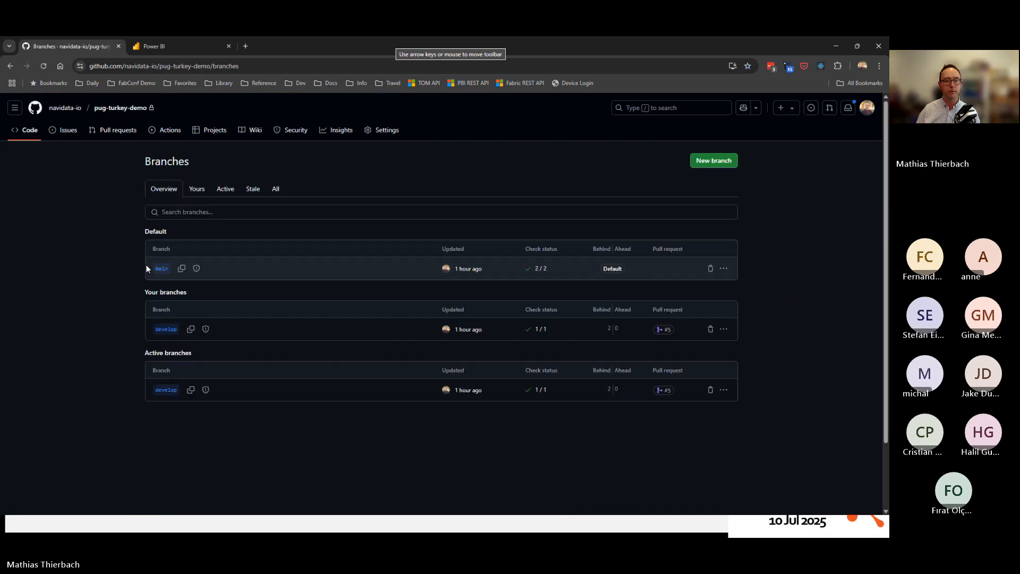
left_click(713, 161)
left_click(377, 323)
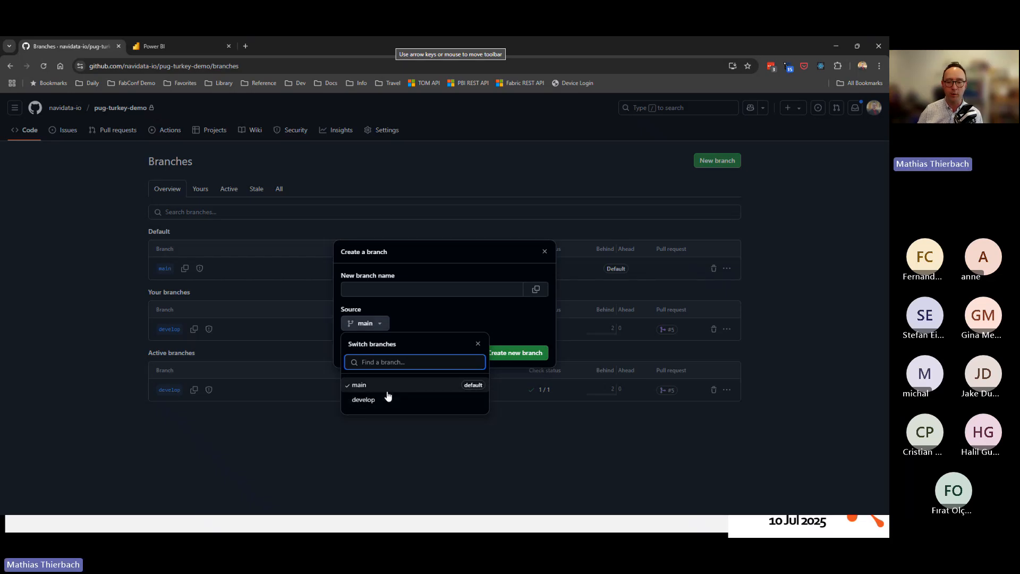
left_click(414, 317)
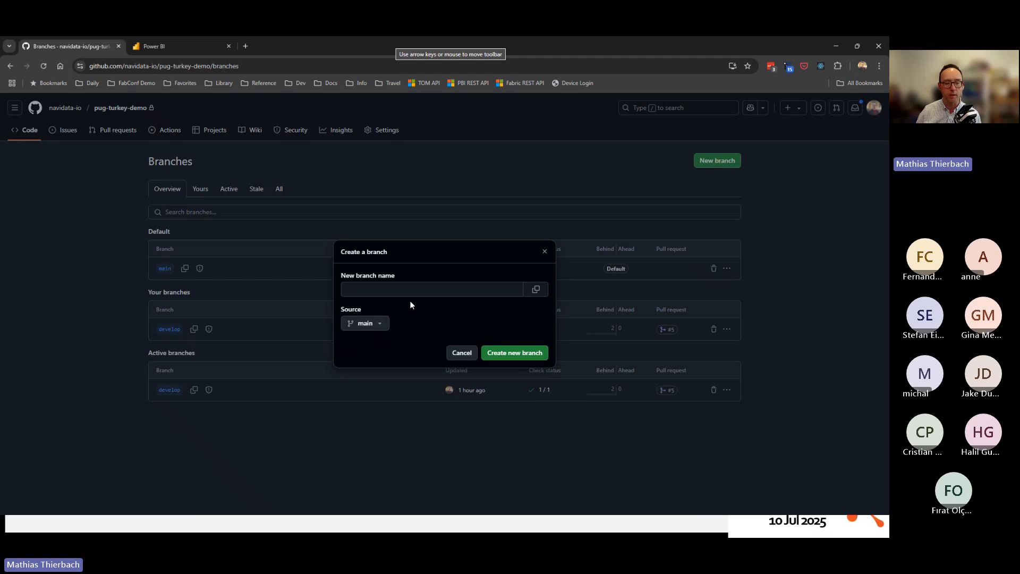
Name the new branch feature/semantic-model-folders.
left_click(372, 289)
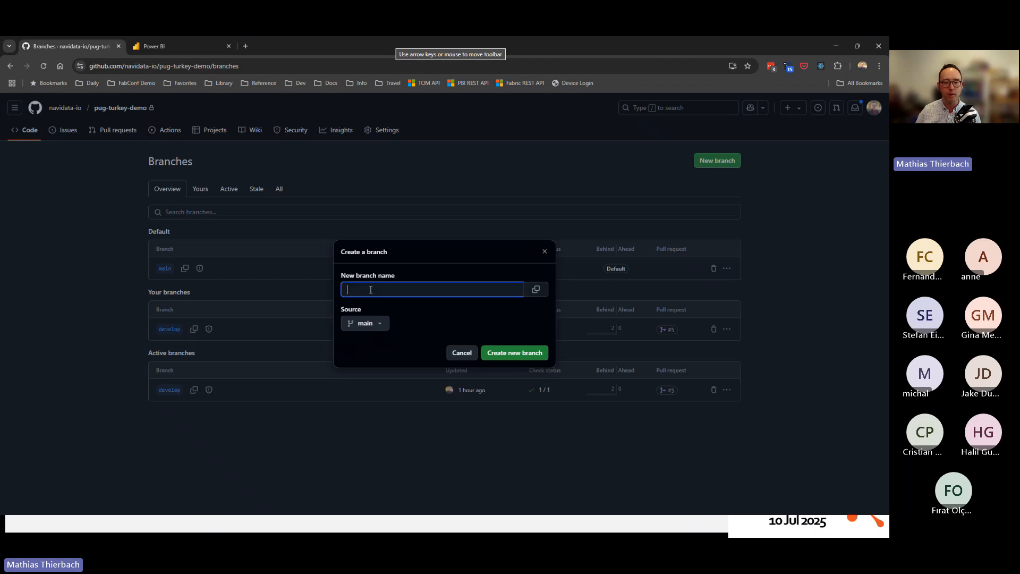
type("fe")
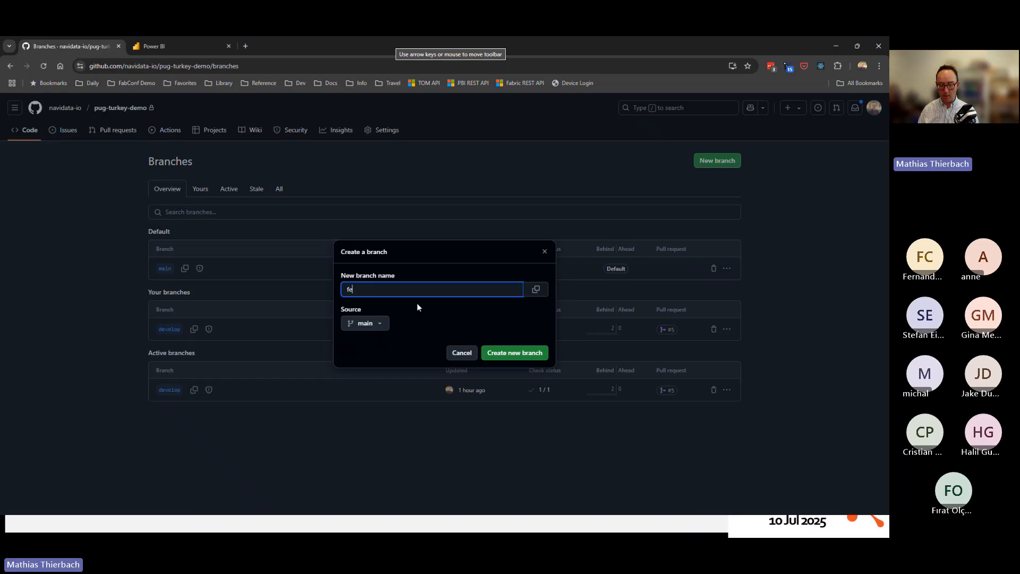
type("ature/")
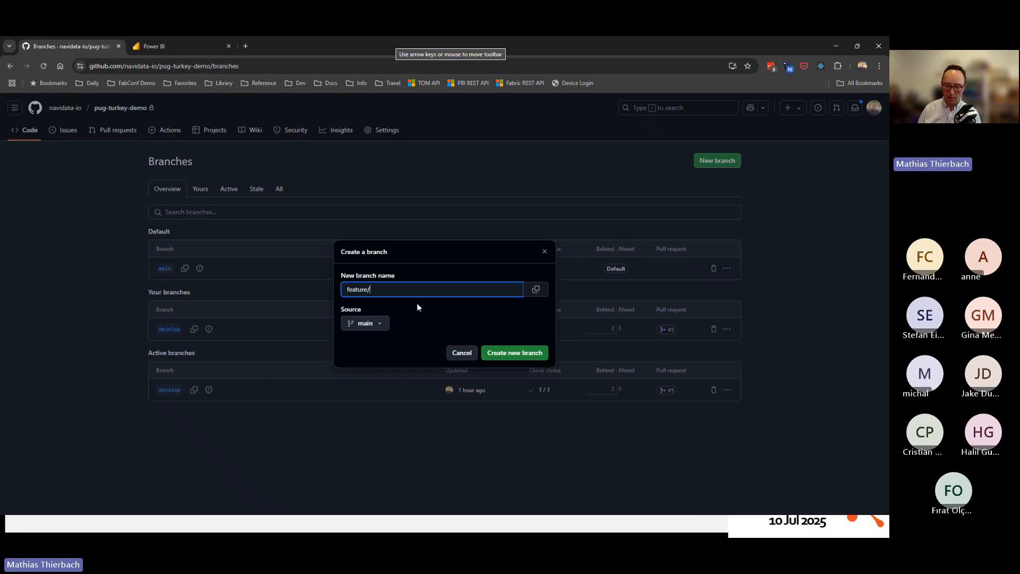
type("semantic")
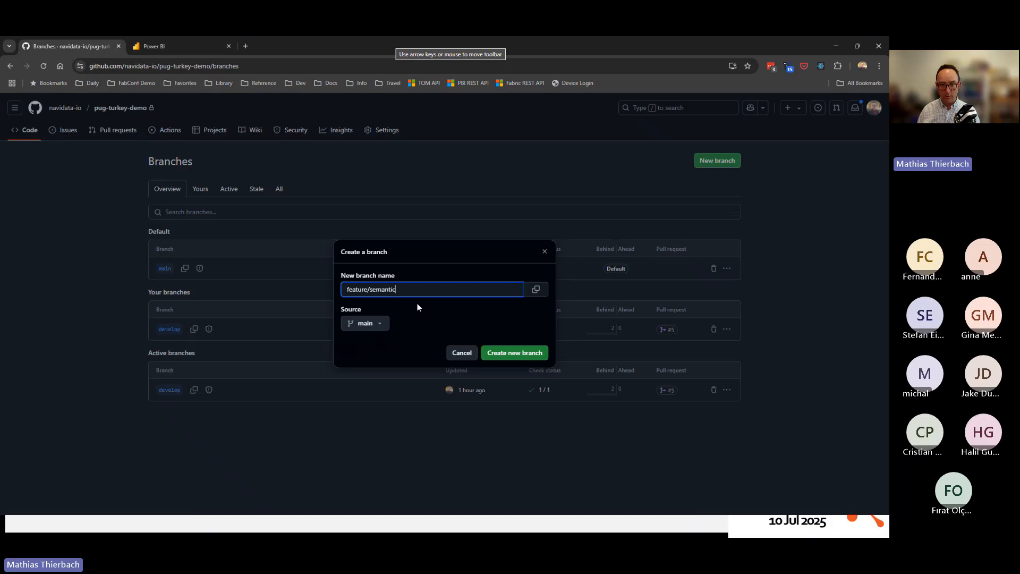
type("-model")
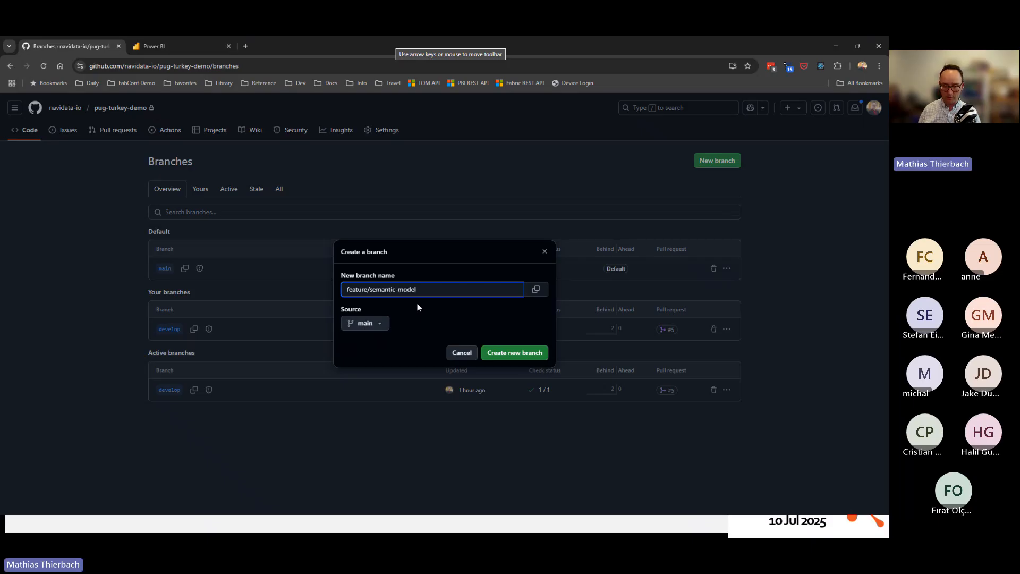
type("-")
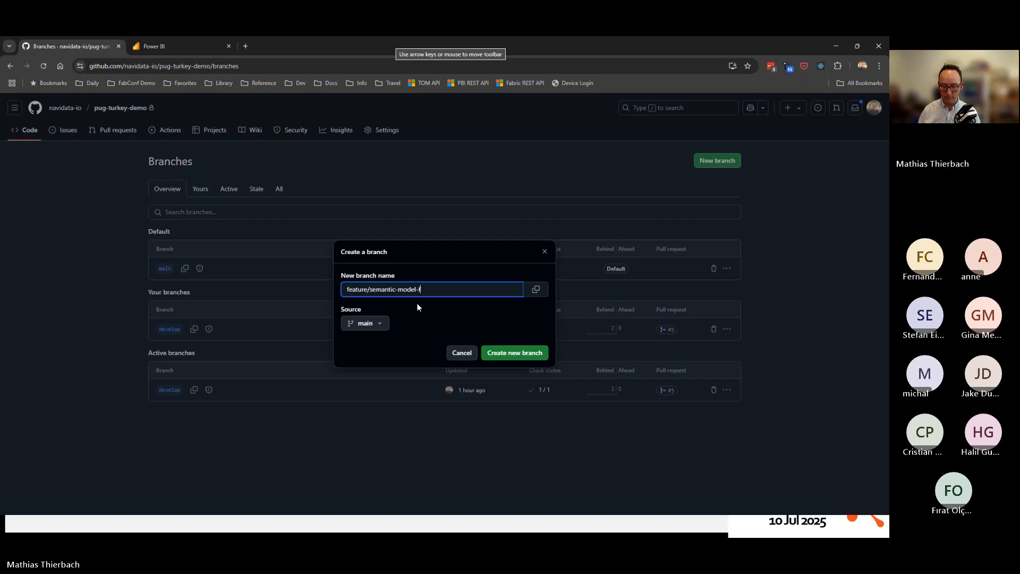
type("fodlers")
key("BackSpace")
key("BackSpace")
key("BackSpace")
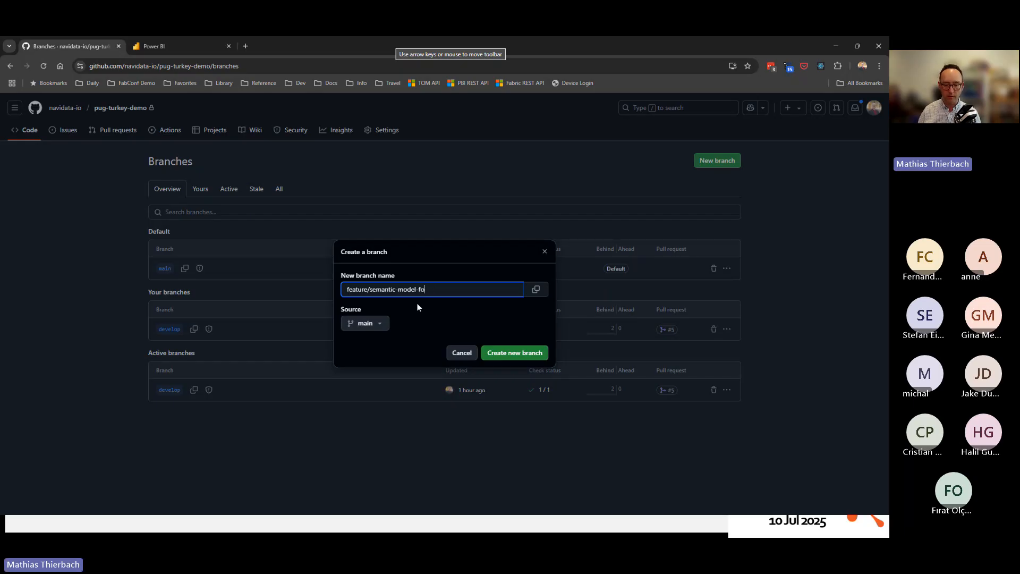
type("lders")
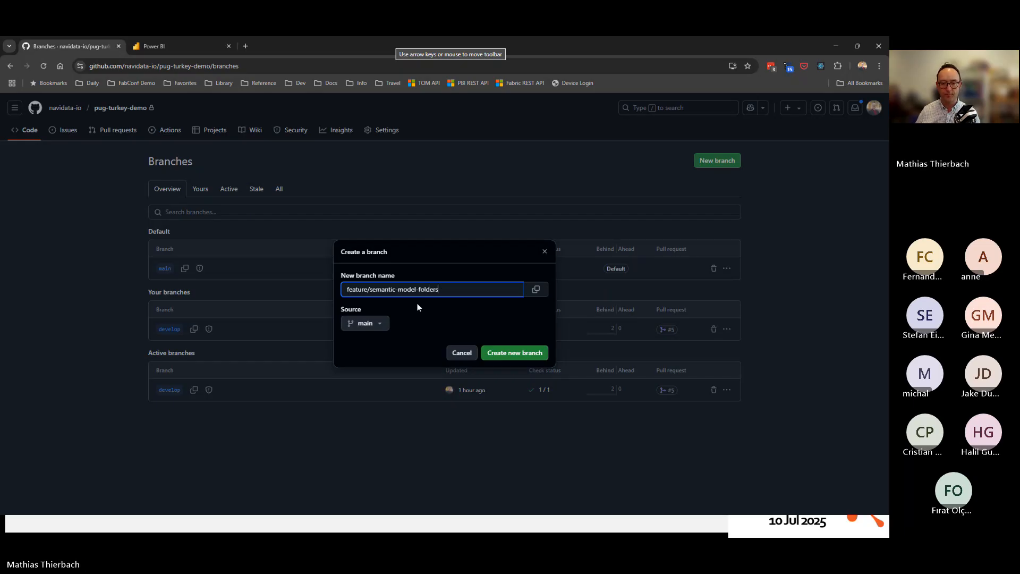
Create the branch from main and check the repository's workflow runs for the feature environment run it triggers.
left_click(529, 353)
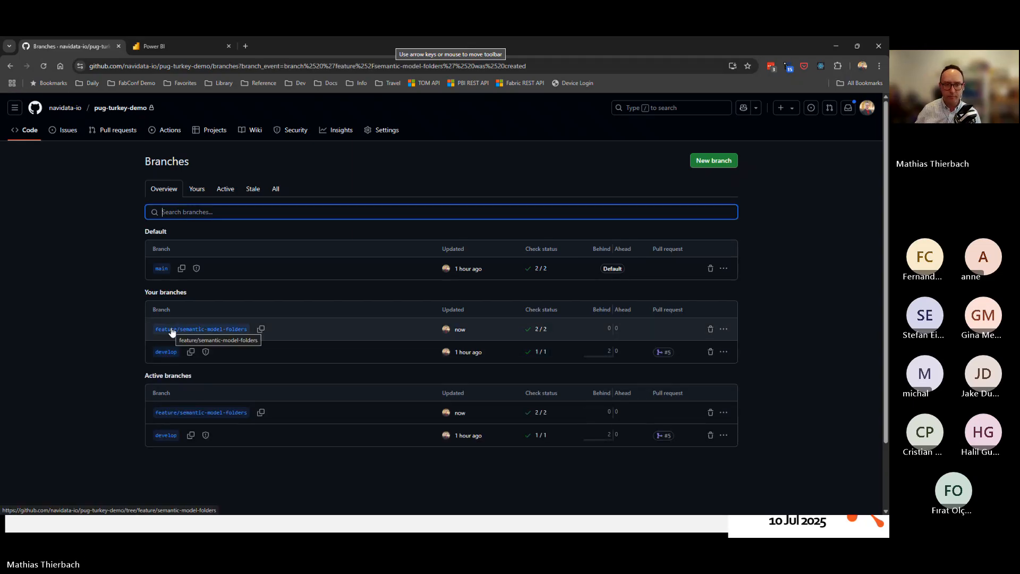
left_click(173, 133)
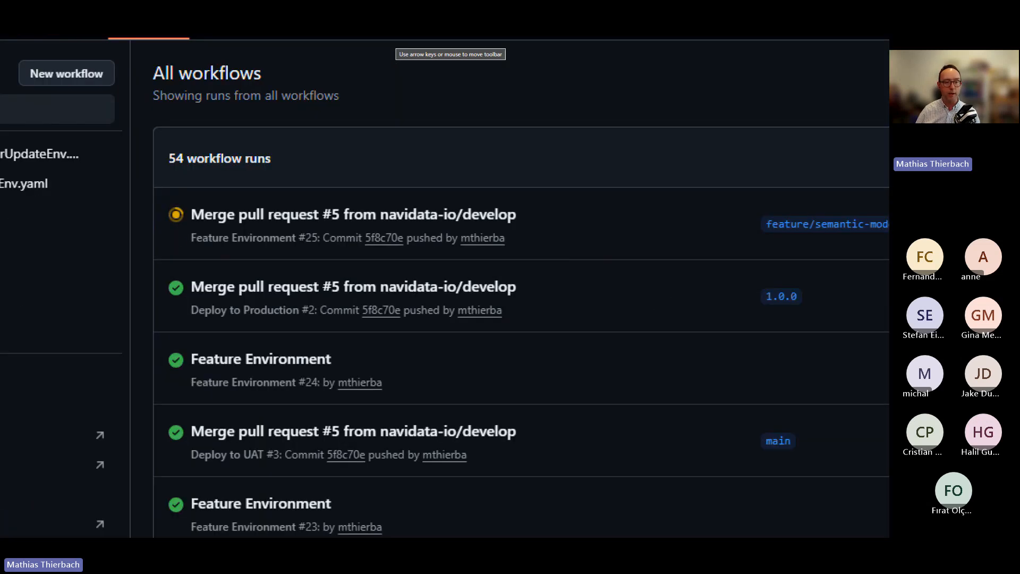
mouse_move(158, 184)
left_mouse_down()
mouse_move(167, 200)
mouse_move(582, 260)
left_mouse_up()
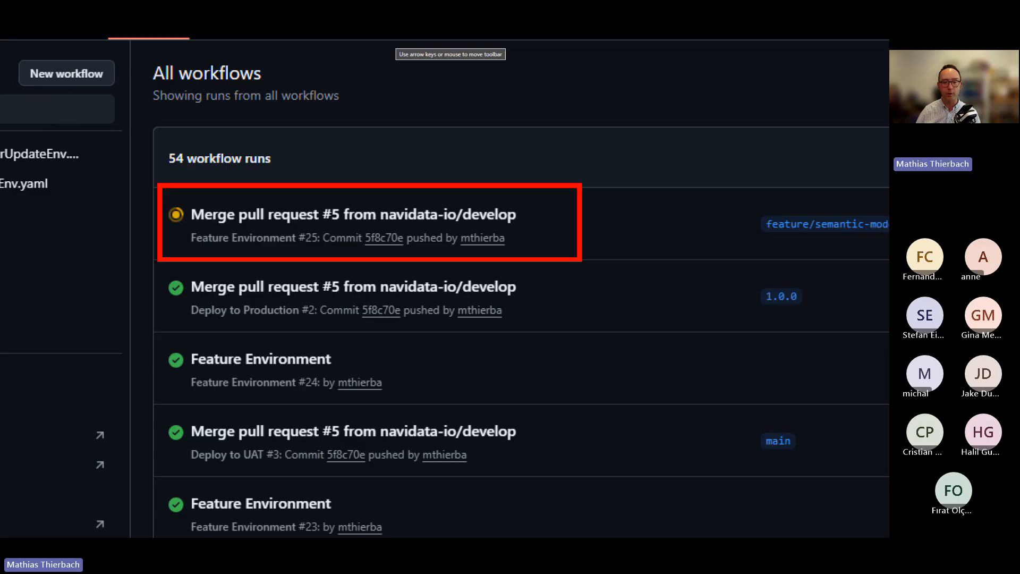
mouse_move(748, 197)
left_mouse_down()
mouse_move(837, 246)
mouse_move(883, 251)
left_mouse_up()
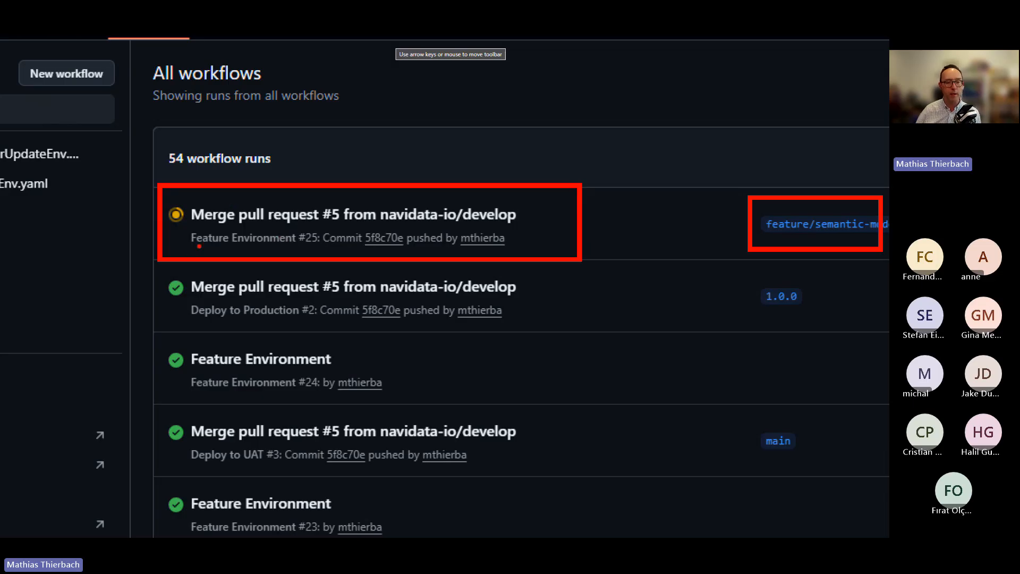
key("Escape")
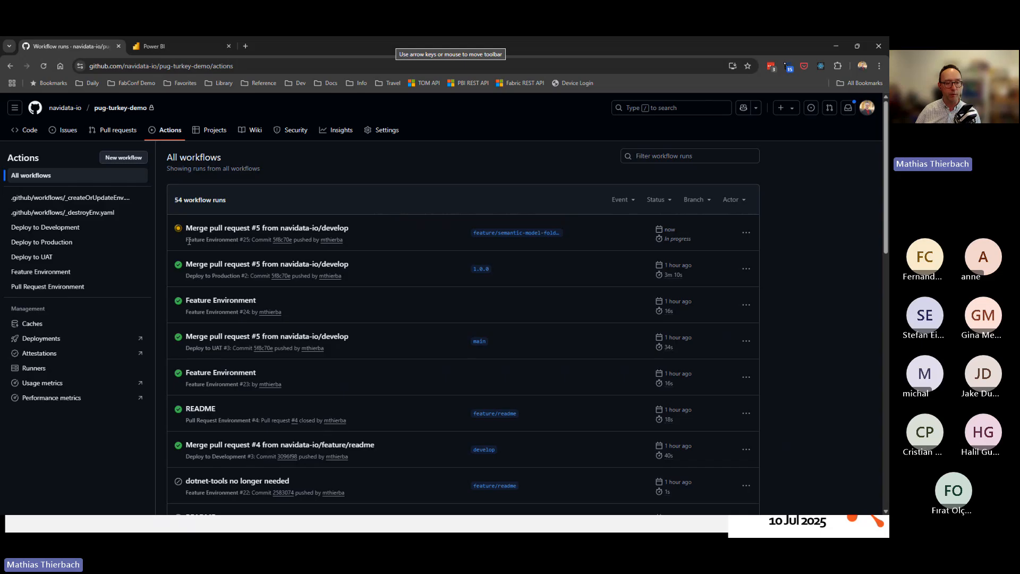
Open the Feature Environment run's create job log and examine its Deploy output: workspace, capacity, processed items, pipeline job progress and final steps.
left_click(219, 232)
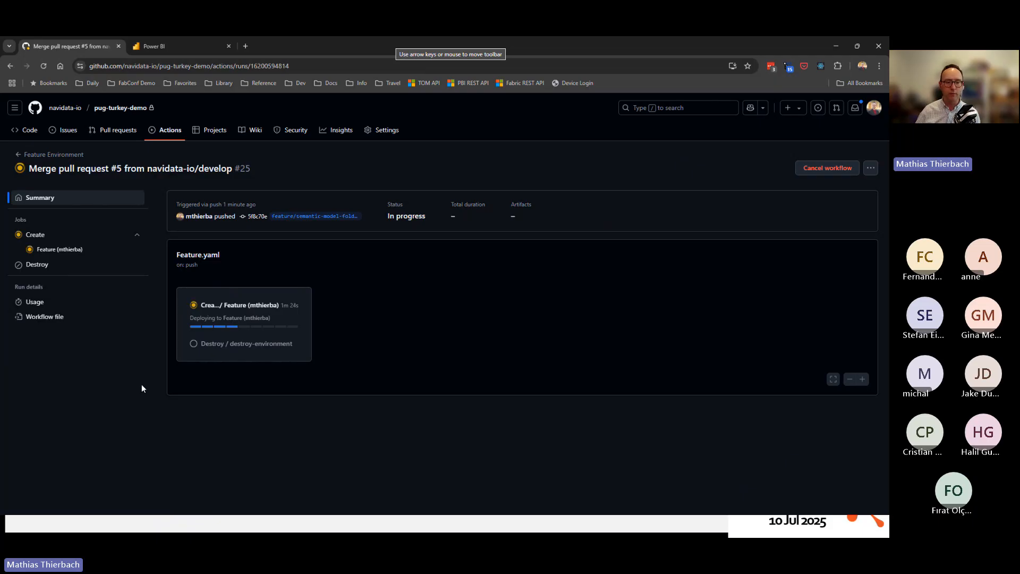
left_click(62, 250)
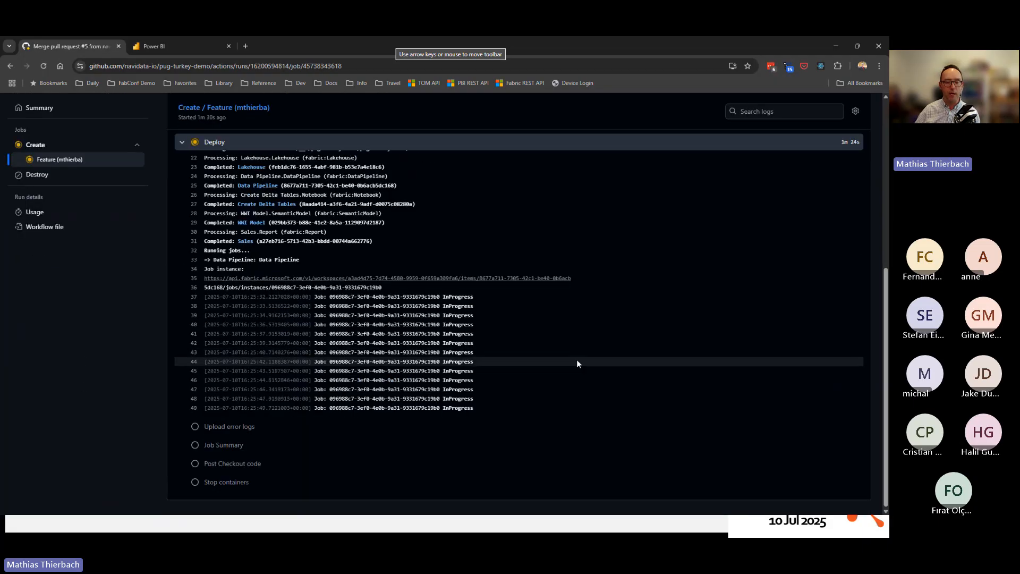
scroll(577, 359, "up", 3)
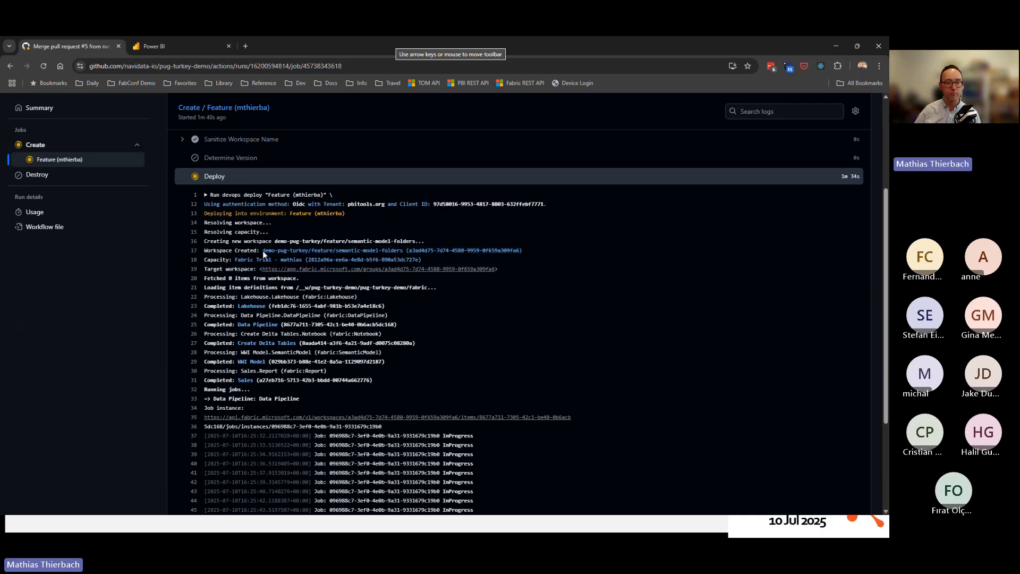
left_click_drag(262, 251, 407, 254)
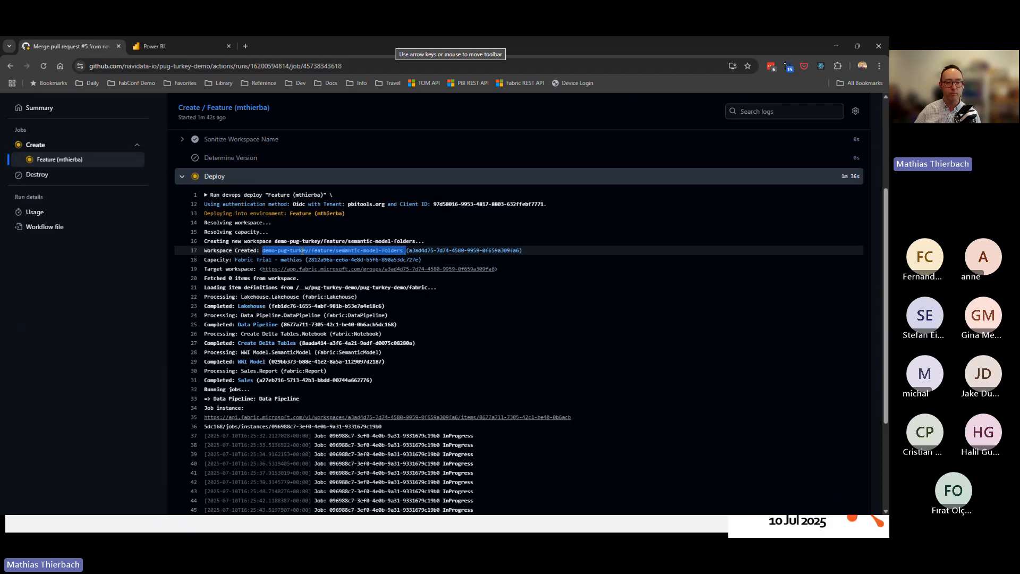
left_click(209, 260)
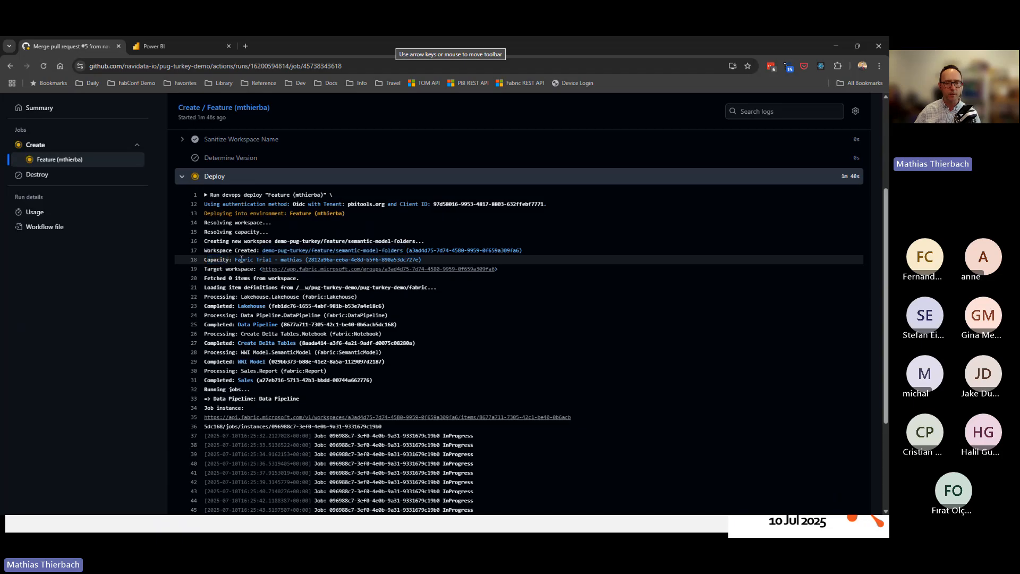
left_click_drag(238, 307, 273, 324)
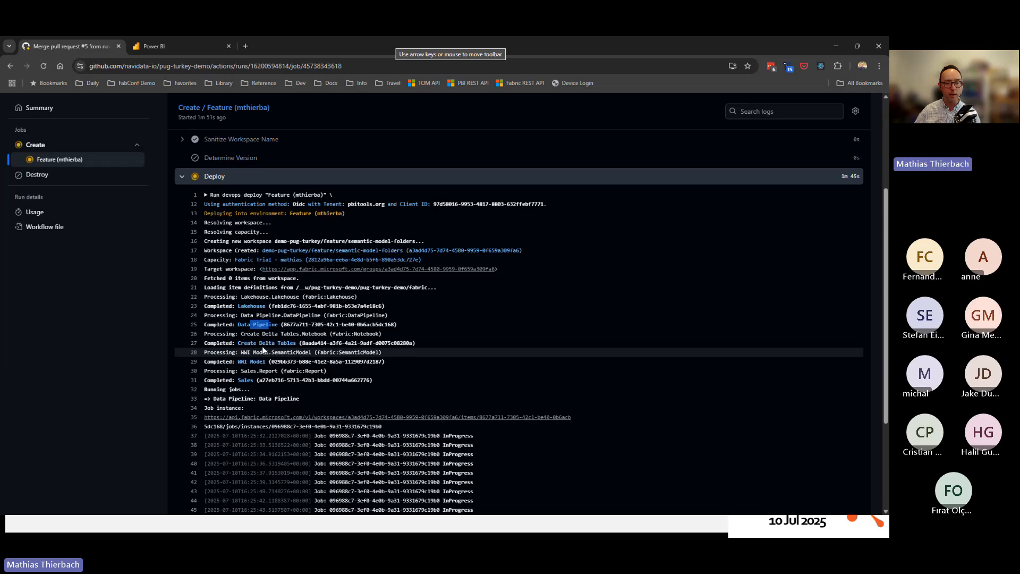
left_click_drag(275, 343, 250, 380)
left_click(249, 379)
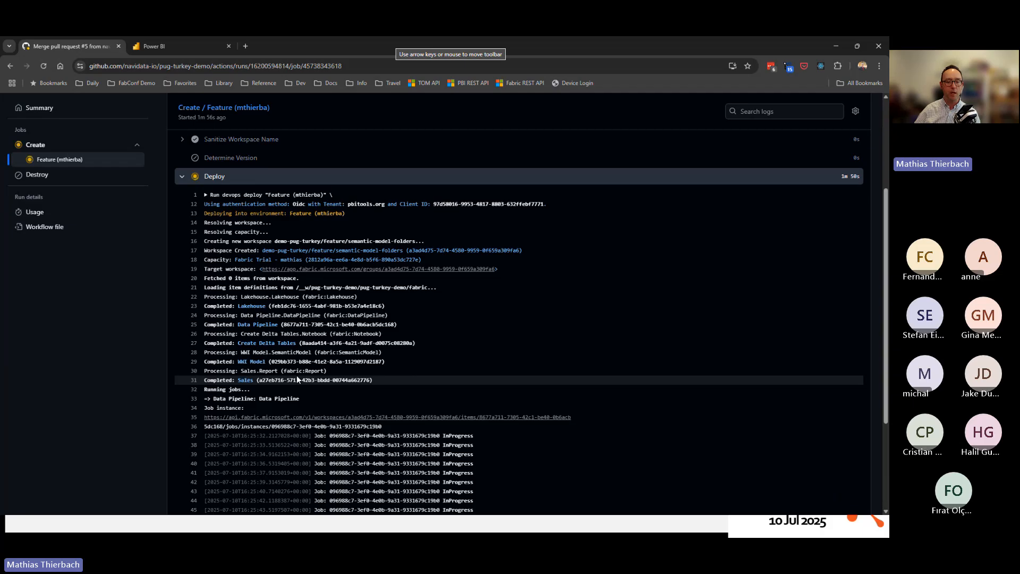
scroll(391, 344, "down", 2)
scroll(391, 344, "down", 3)
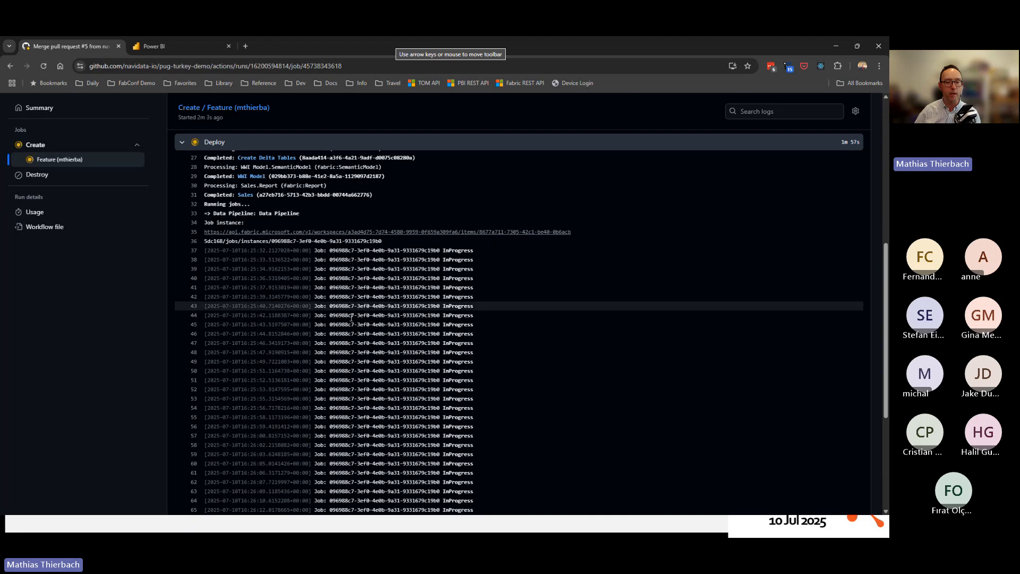
scroll(361, 325, "down", 6)
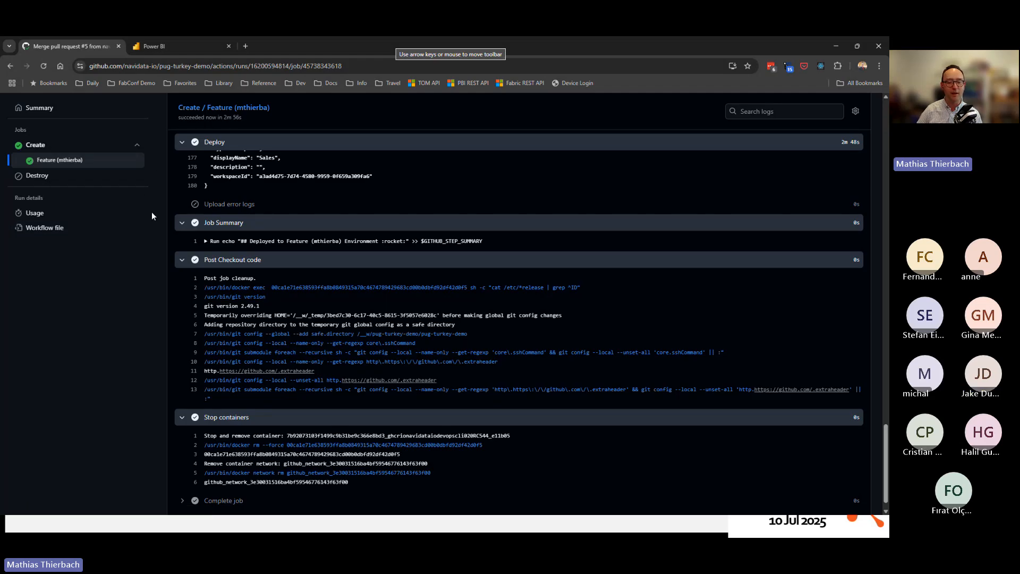
Switch to the README preview in Visual Studio Code, examine the environment workflow diagram and return to the GitHub run.
key("alt+Tab")
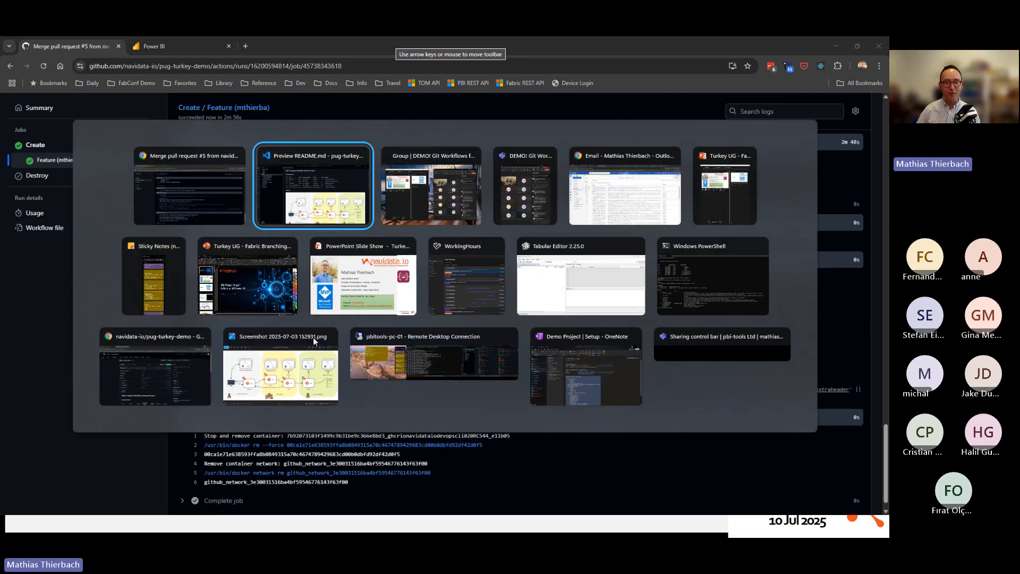
scroll(575, 366, "down", 3)
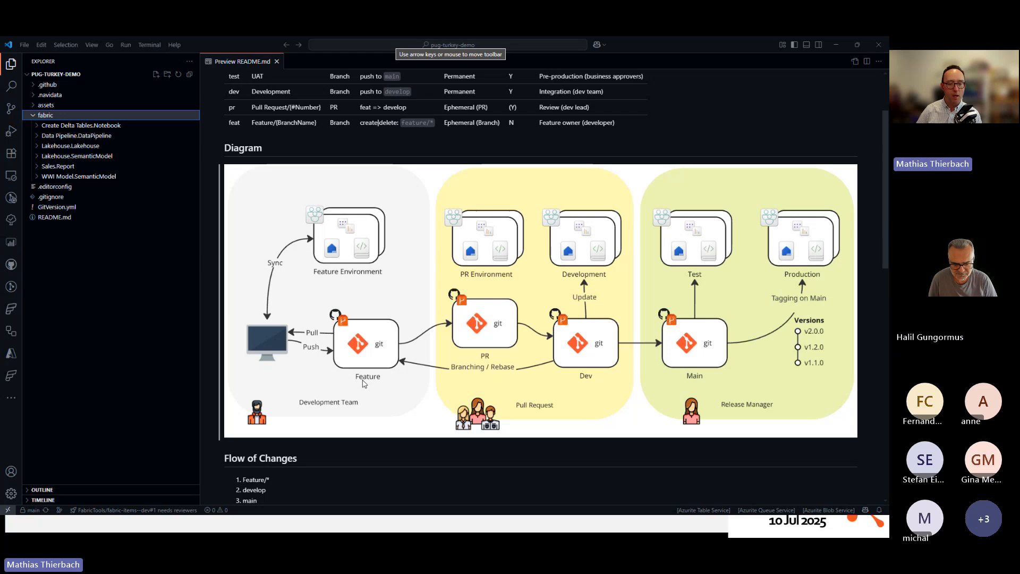
key("alt+Tab")
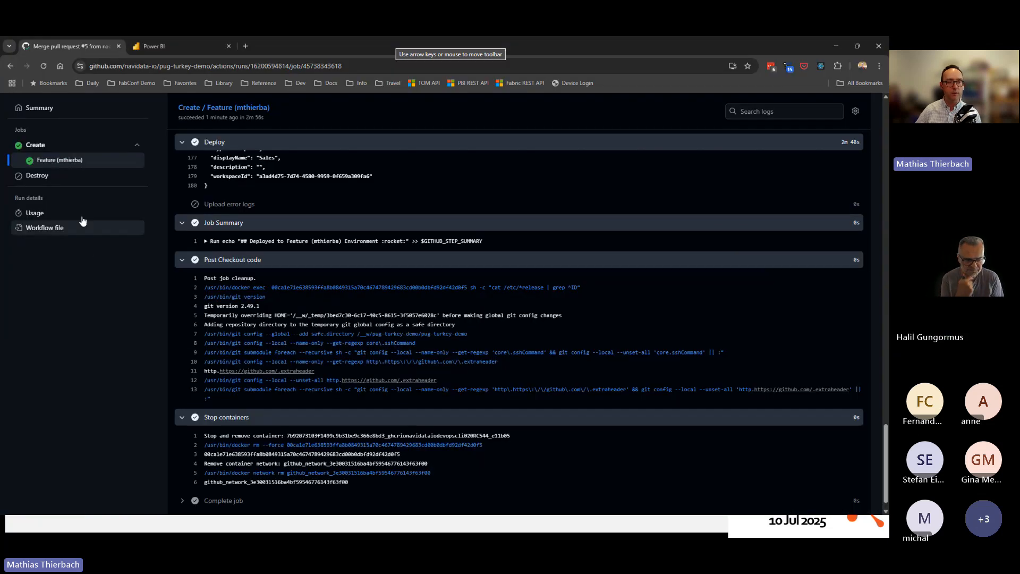
Open the run summary, follow its demo-pug-turkey/feature/semantic-model-folders workspace link in a new tab and sign in with the first listed account.
left_click(32, 109)
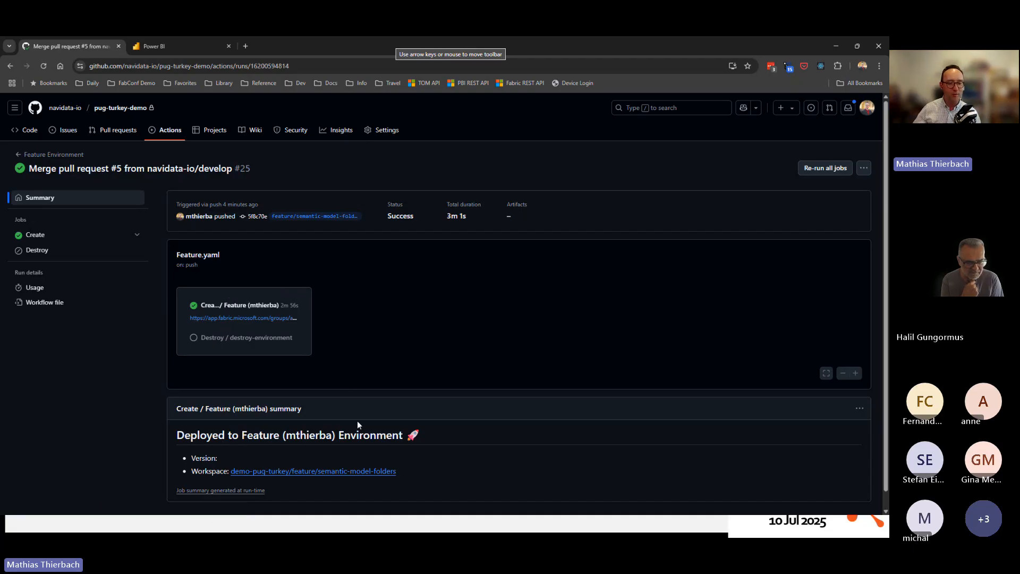
left_click(310, 473, "ctrl")
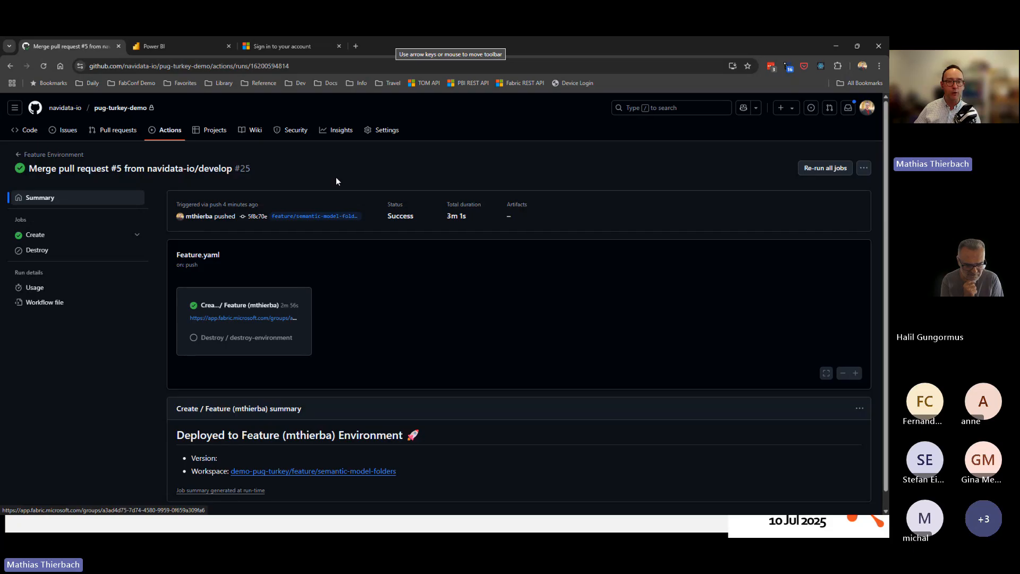
left_click(286, 47)
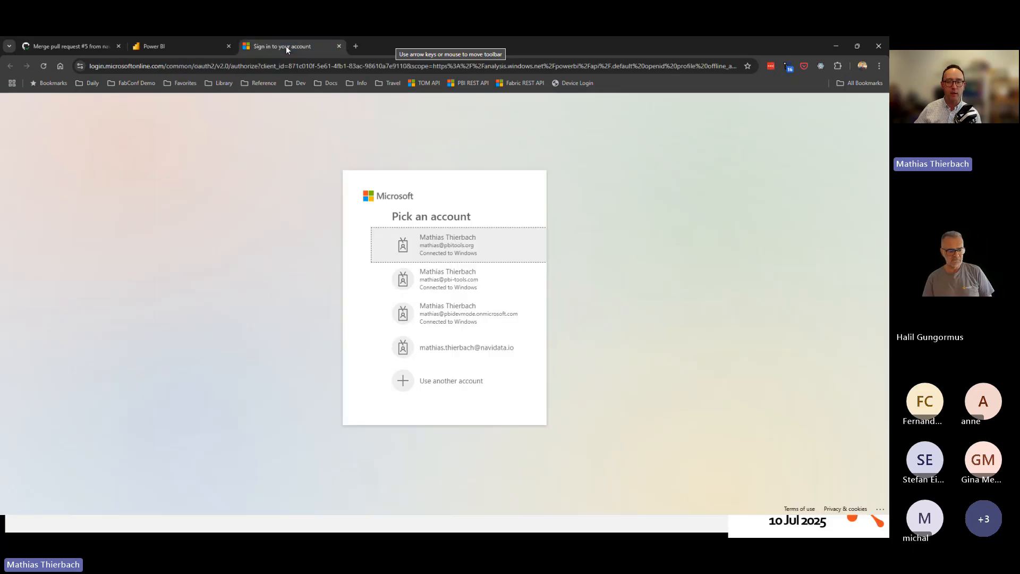
left_click(412, 248)
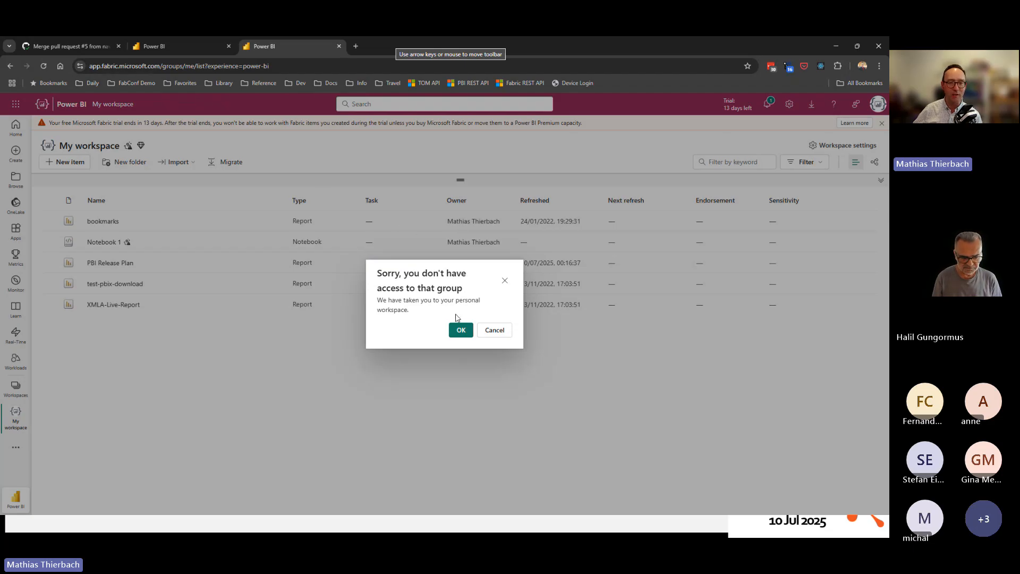
Reopen the feature workspace from the run summary and enlarge its item list by collapsing the task flow area and dismissing the trial notice.
left_click(81, 47)
left_click(380, 472, "ctrl")
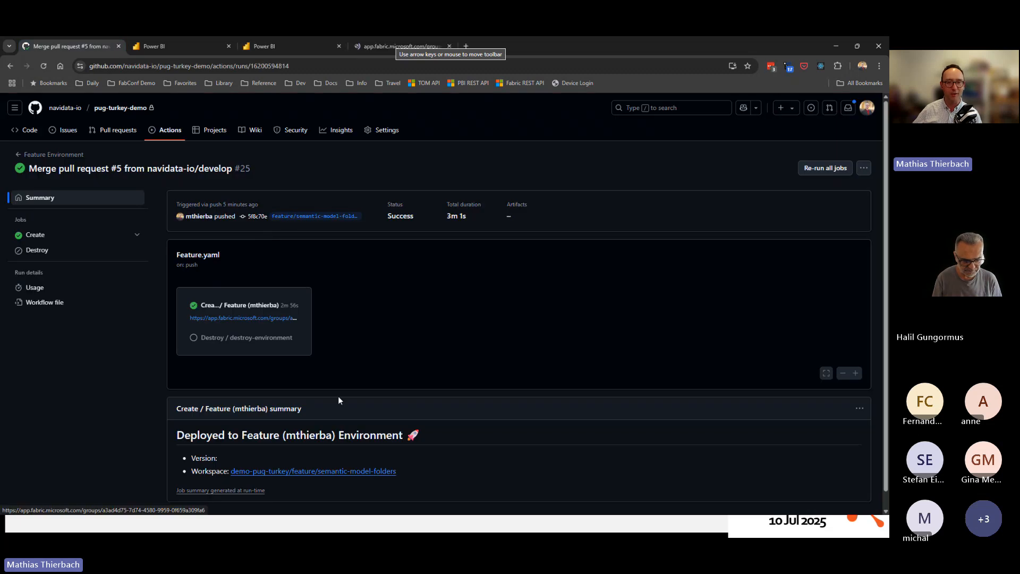
left_click(368, 46)
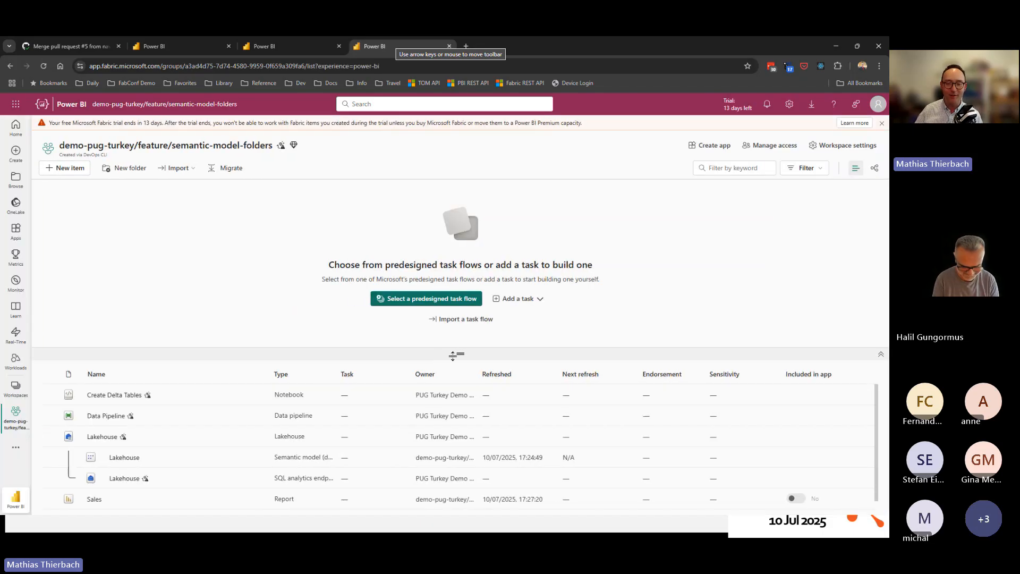
left_click_drag(460, 354, 431, 212)
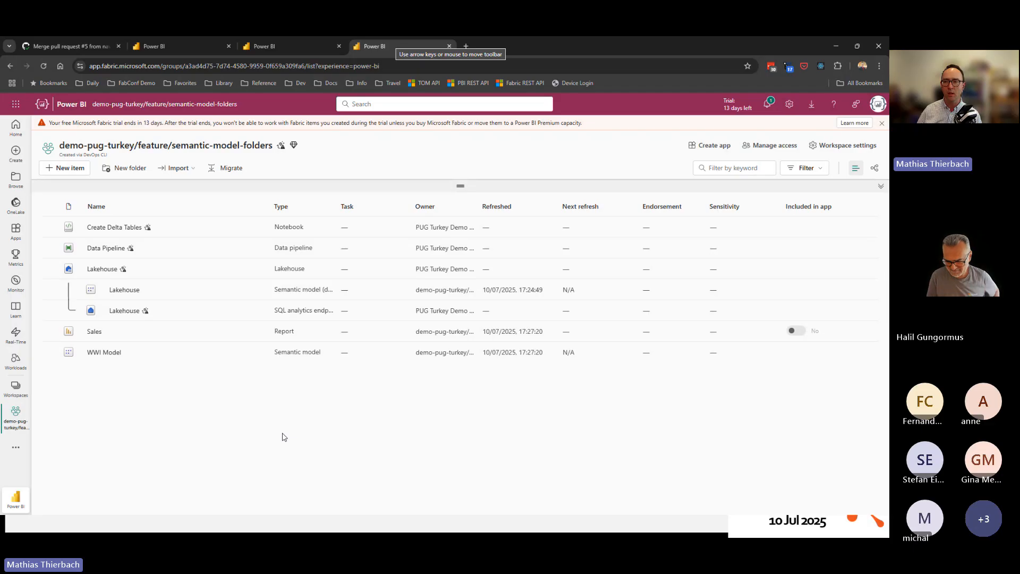
left_click(882, 123)
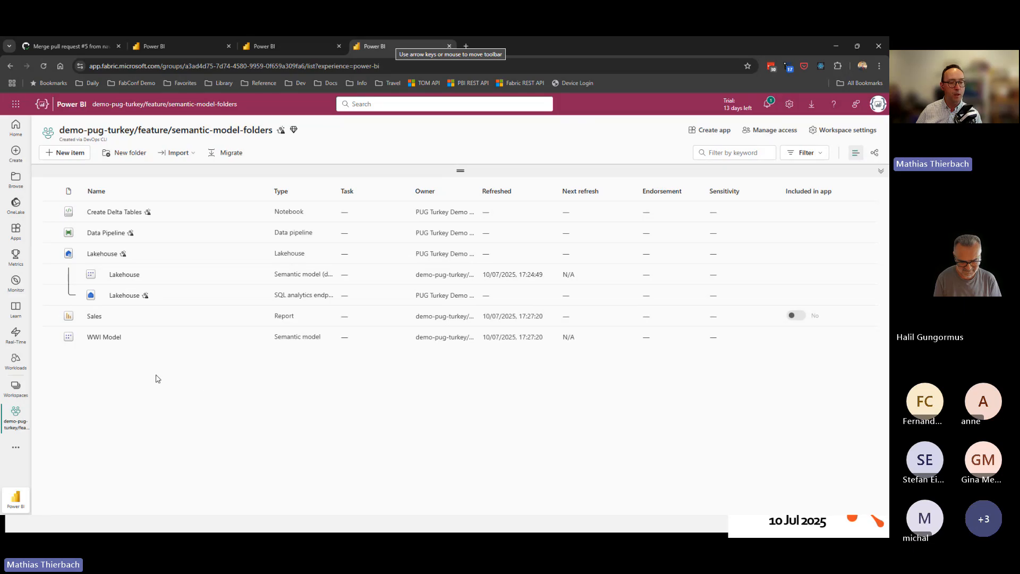
Open the Sales report in the feature workspace and inspect the Sales Overview page and its Net Sales Amount by Color treemap.
left_click(94, 317)
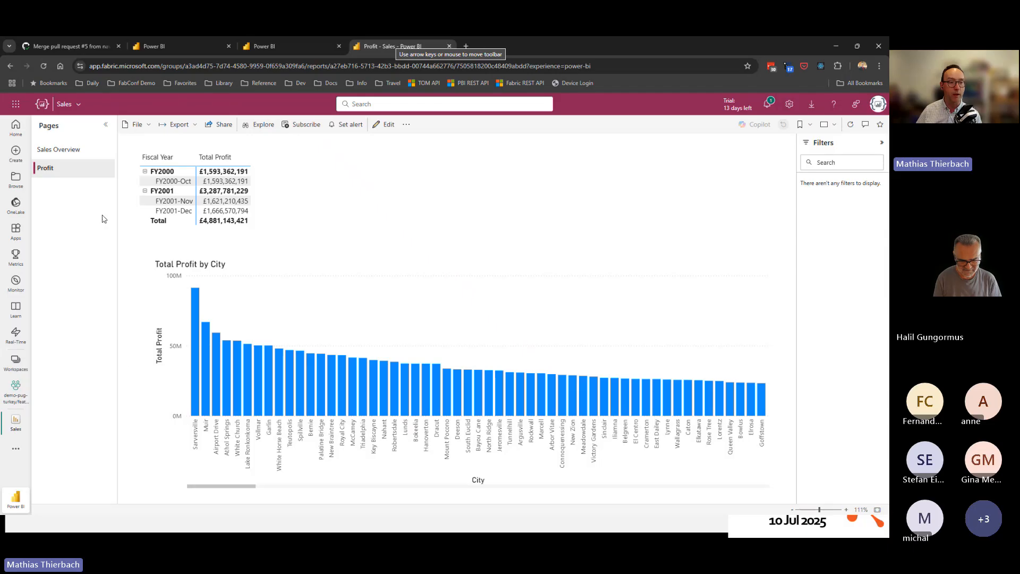
left_click(73, 153)
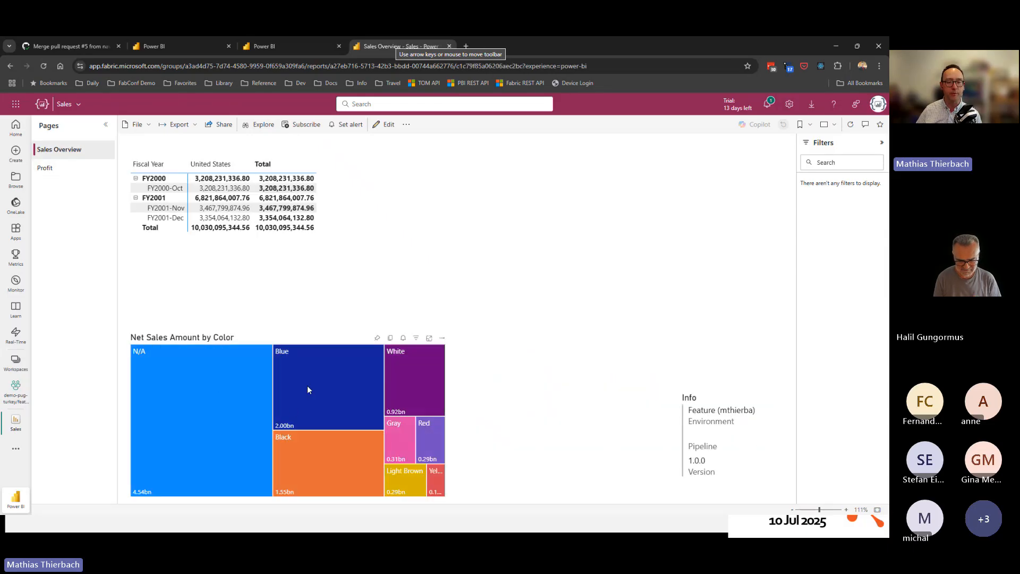
left_click(300, 442)
left_click(215, 450)
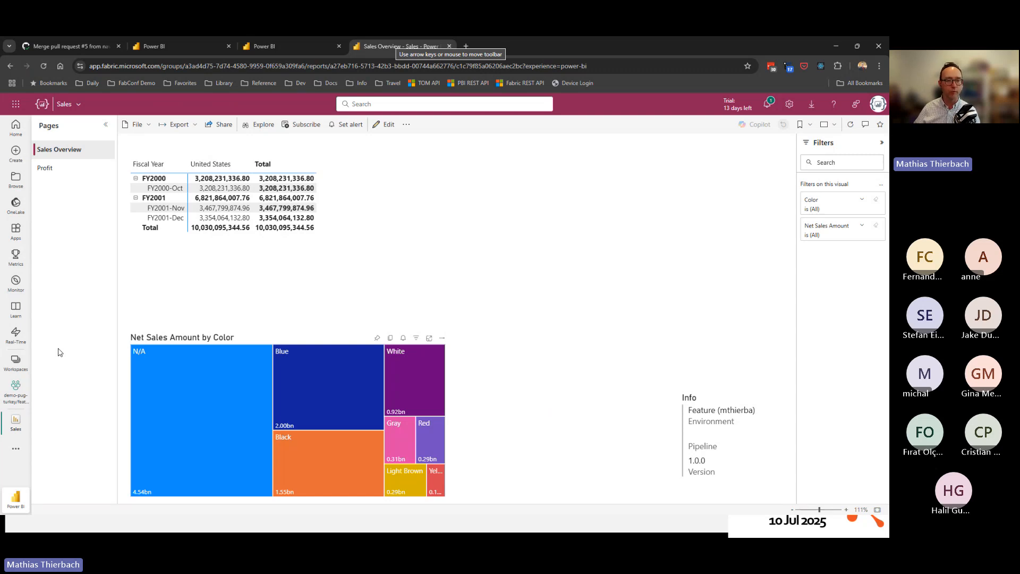
Close the two unneeded Power BI tabs and return to the pug-turkey-demo repository's code page on GitHub.
left_click(228, 46)
left_click(228, 47)
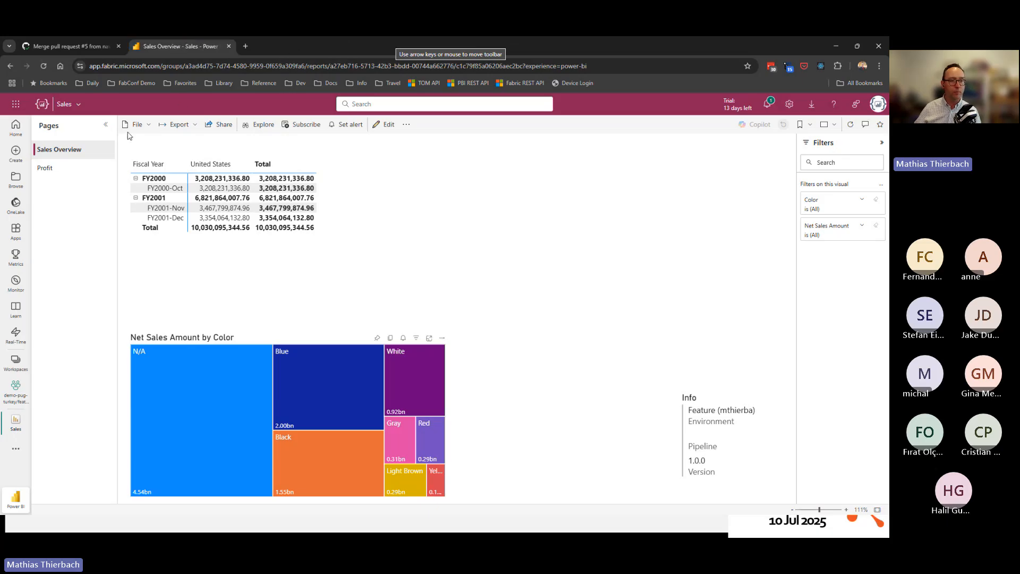
left_click(94, 46)
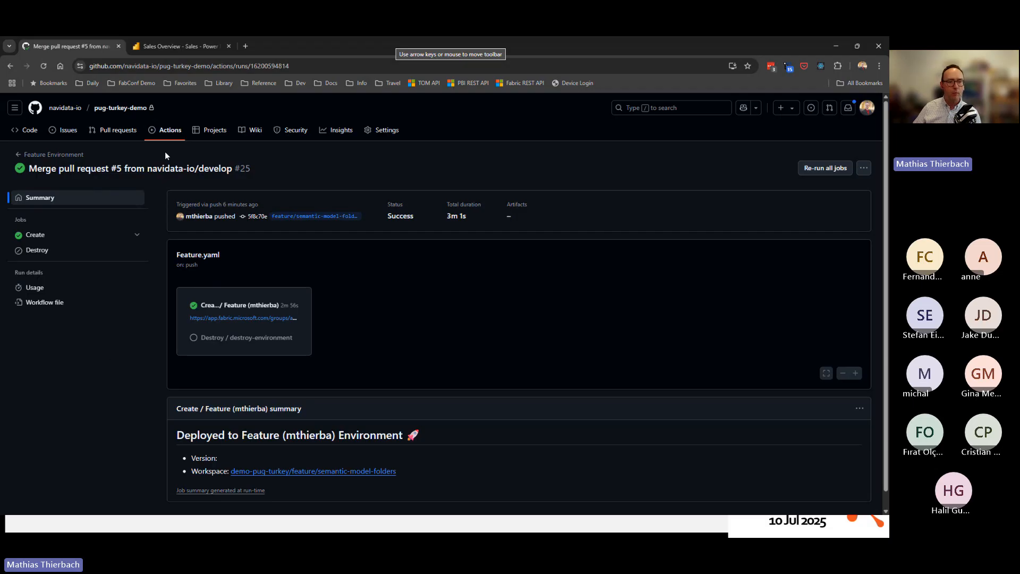
left_click(23, 132)
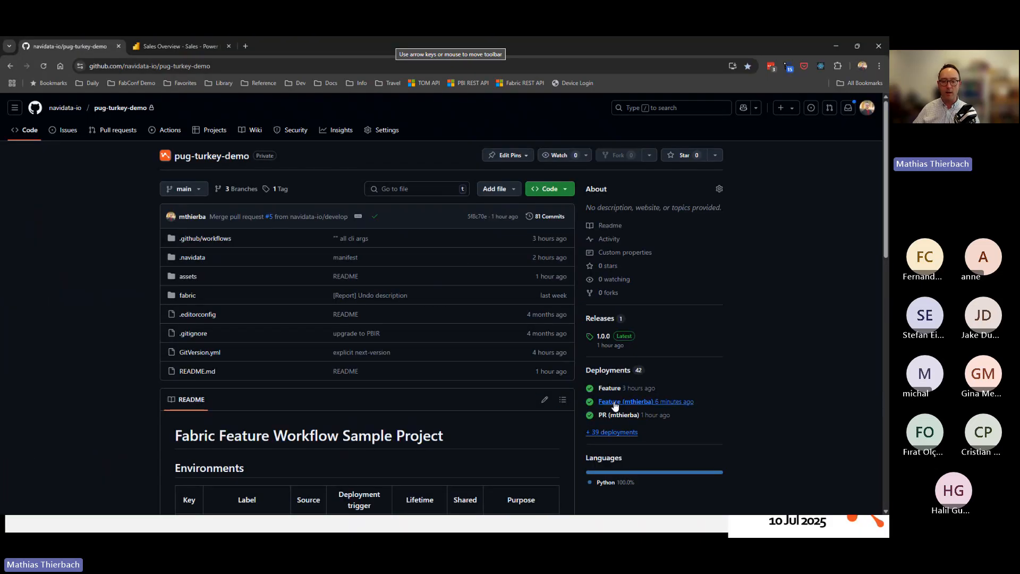
Review the deployments of the user-specific Feature and PR environments, and open the latest feature deployment's workspace link in a new tab.
left_click(565, 400)
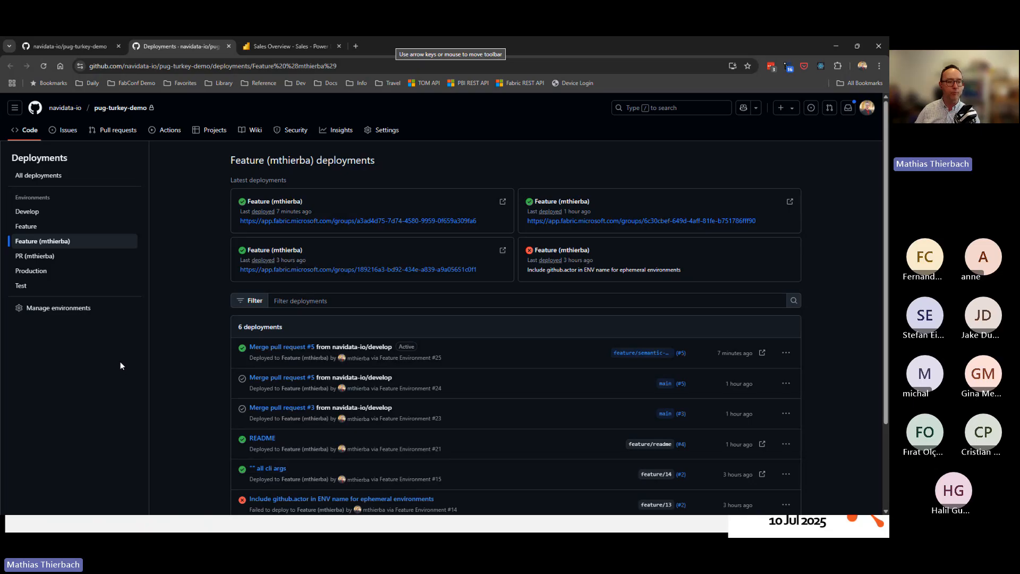
left_click(25, 258)
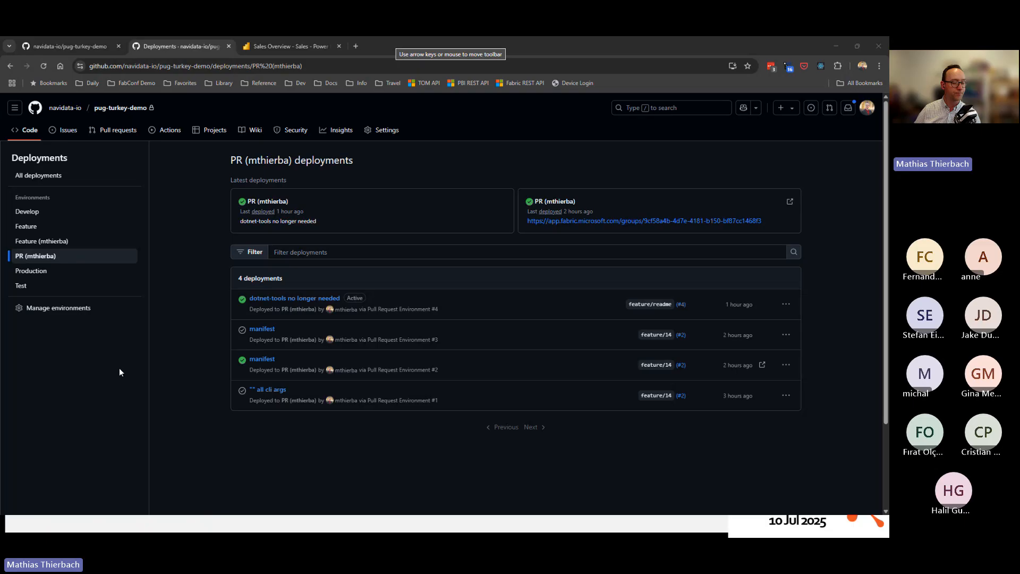
left_click(45, 242)
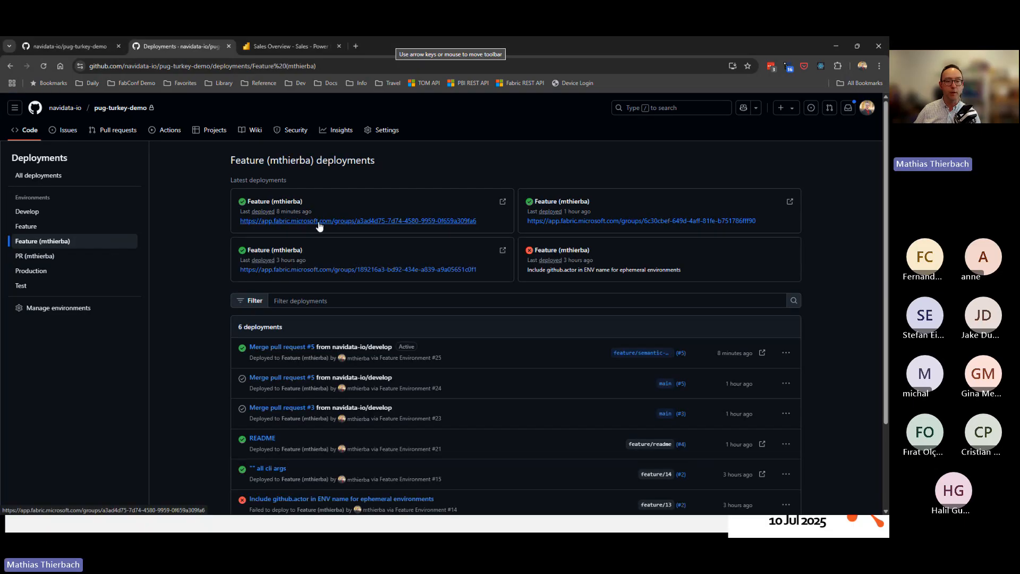
middle_click(320, 222)
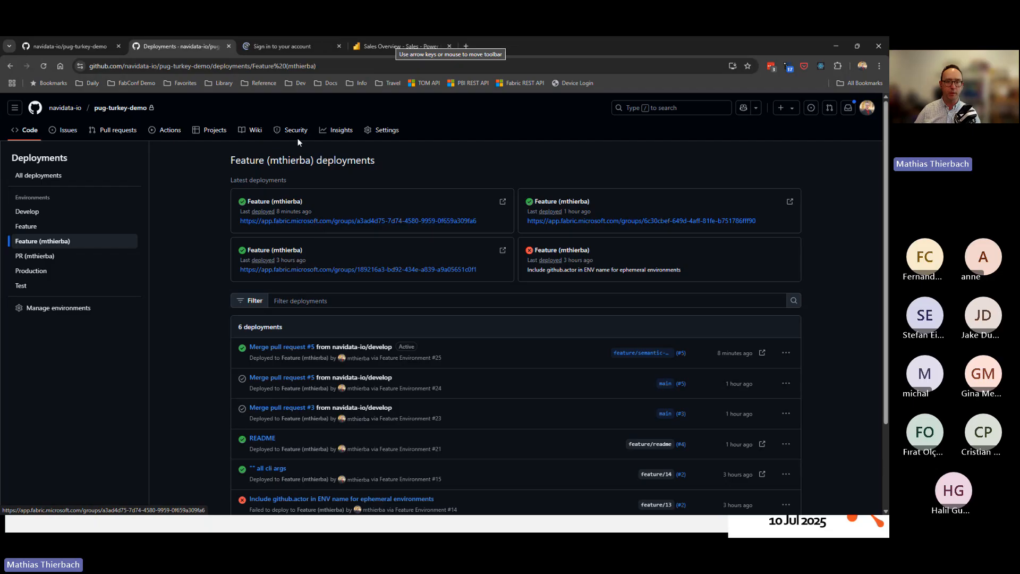
Sign in with the first listed Microsoft account to open the feature workspace, and examine the project prefix and branch part of its name.
left_click(276, 46)
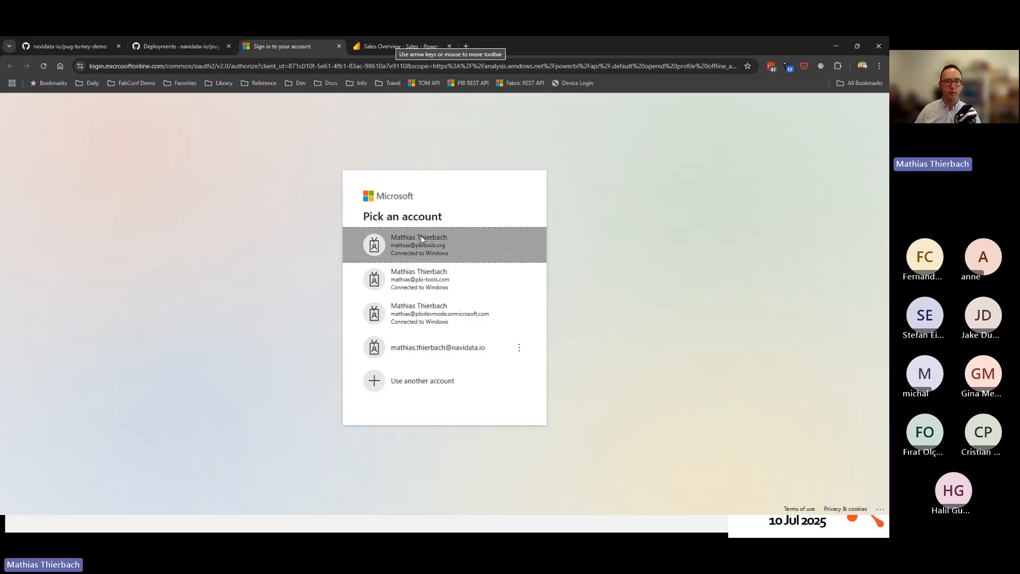
left_click(421, 237)
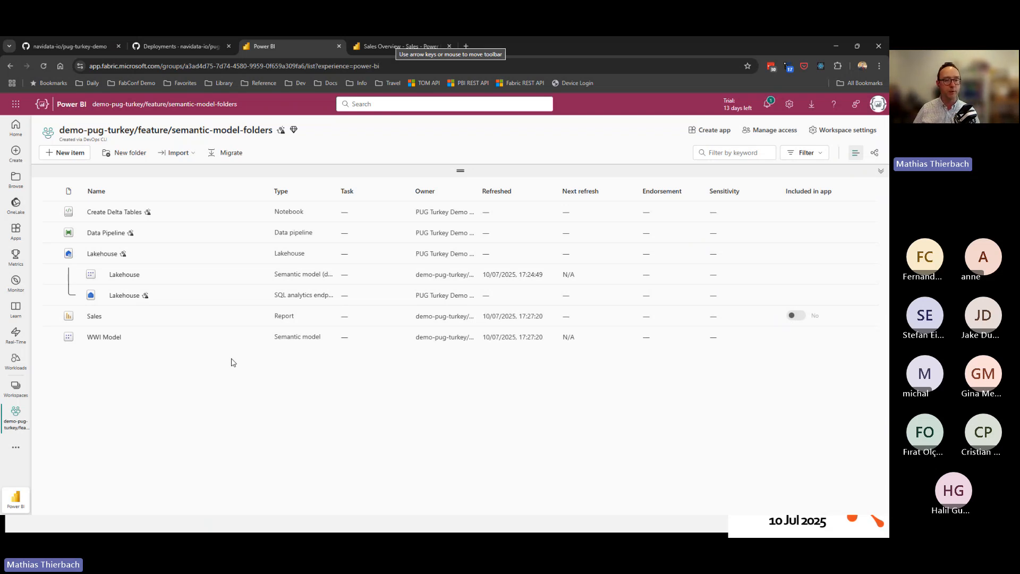
left_click_drag(64, 130, 135, 133)
left_click(79, 129)
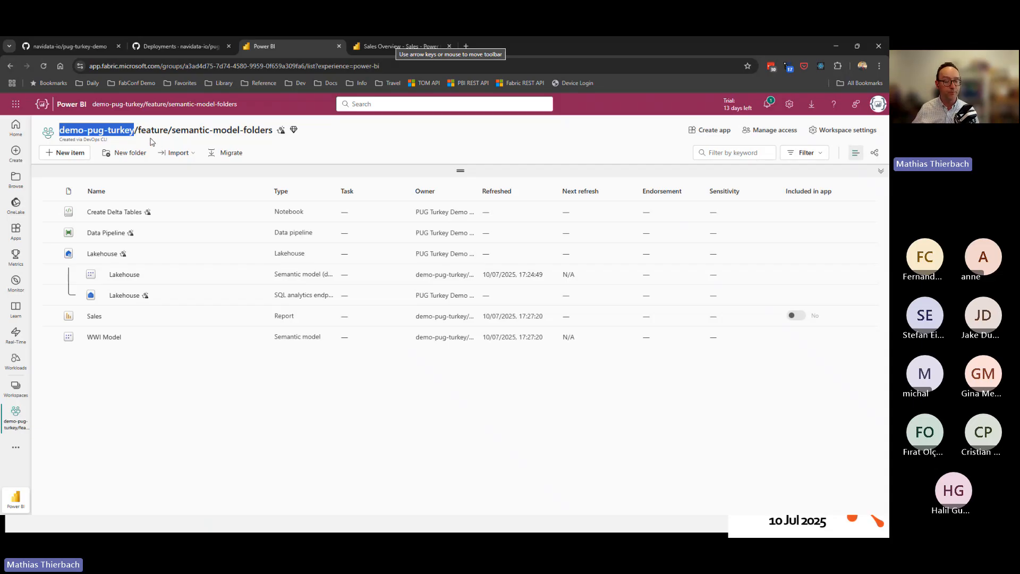
left_click(152, 141)
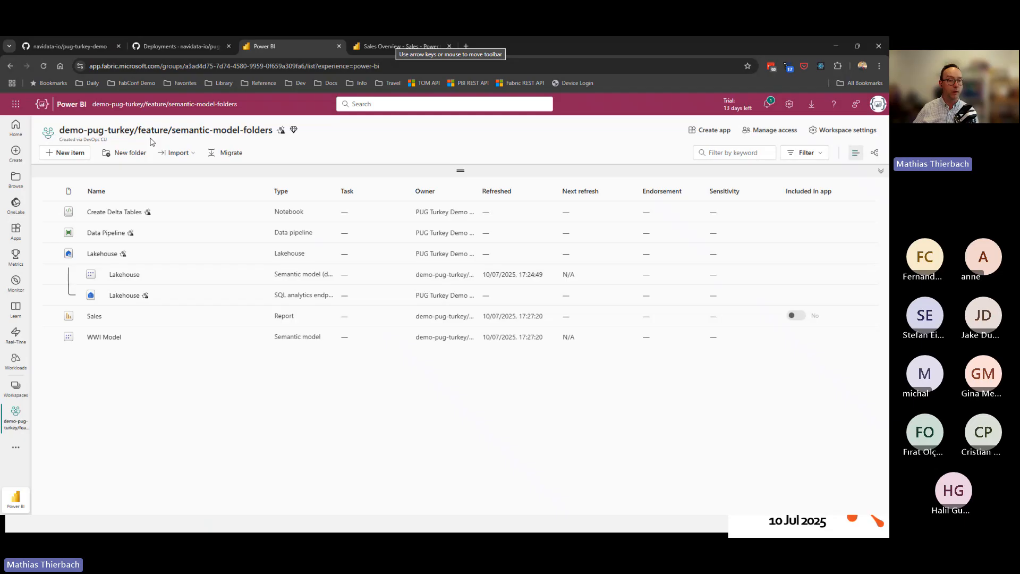
left_click_drag(135, 131, 274, 128)
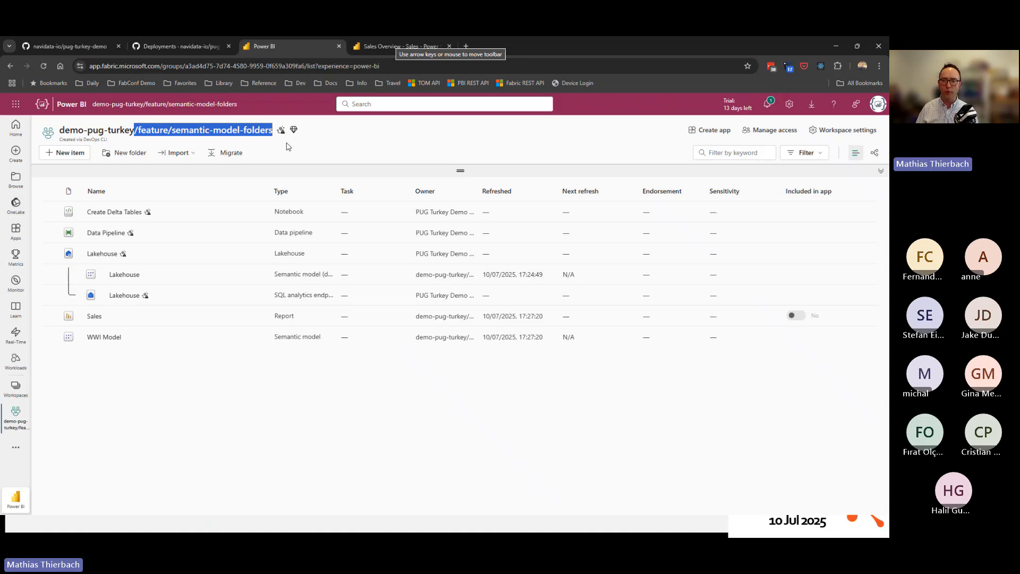
left_click(209, 397)
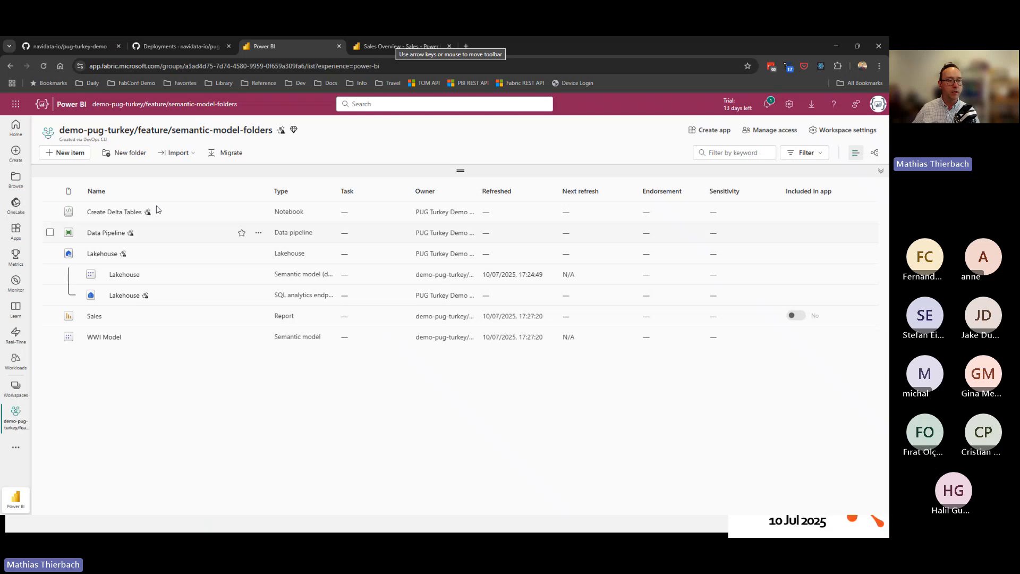
left_click_drag(134, 129, 189, 141)
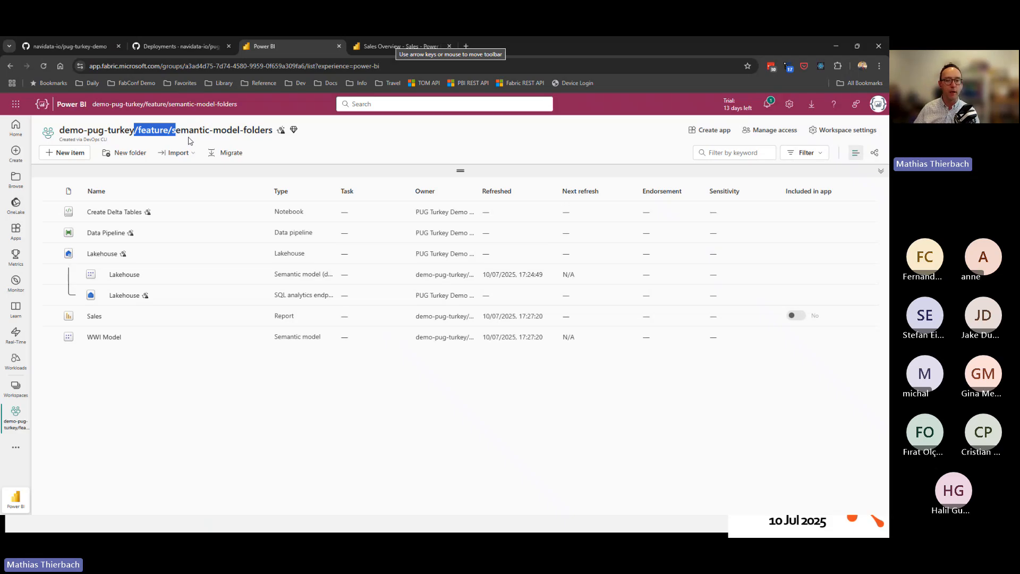
left_click(169, 379)
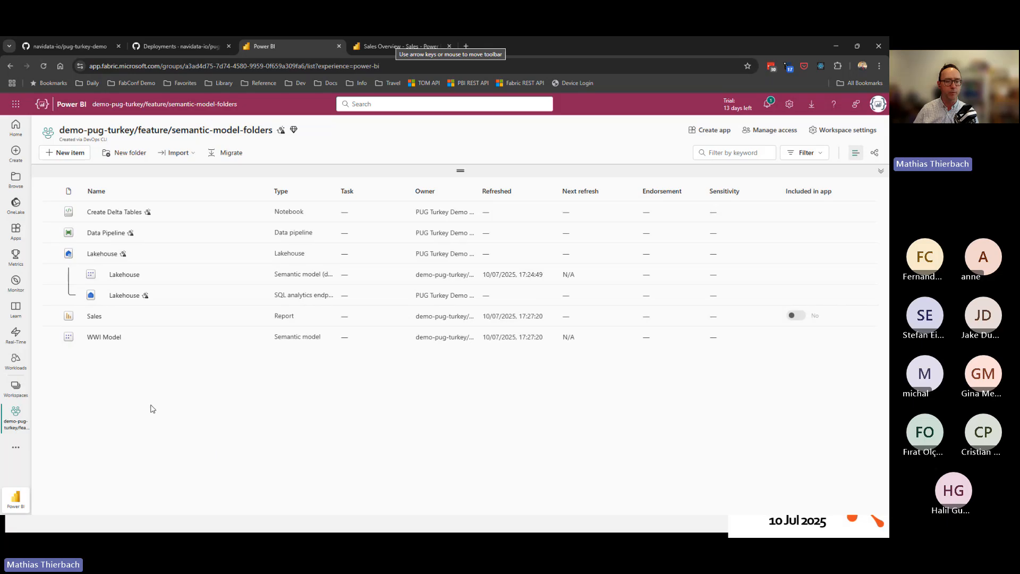
Open the WWI Model semantic model's settings and copy the connection string from its server settings.
left_click(106, 339)
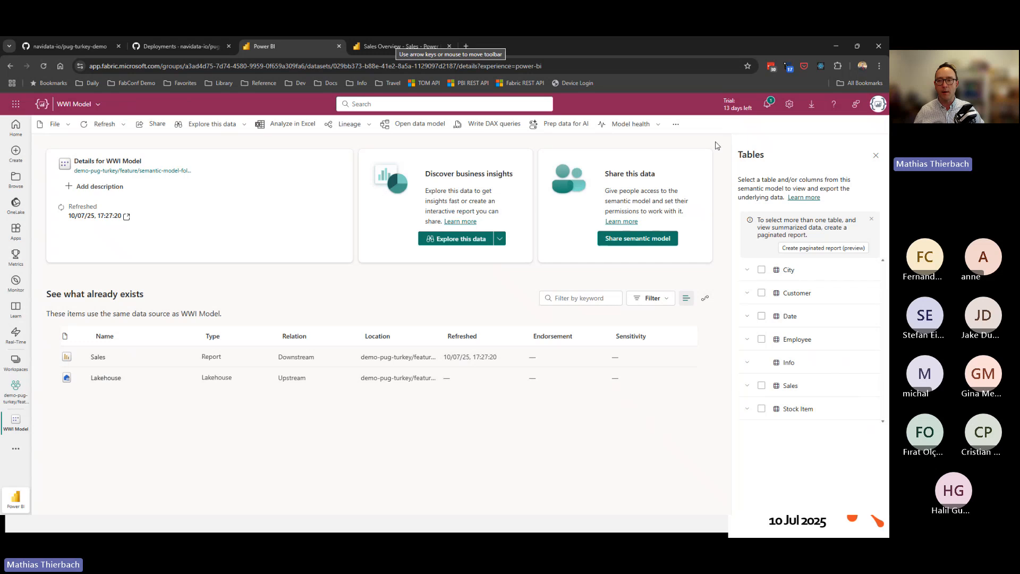
left_click(675, 123)
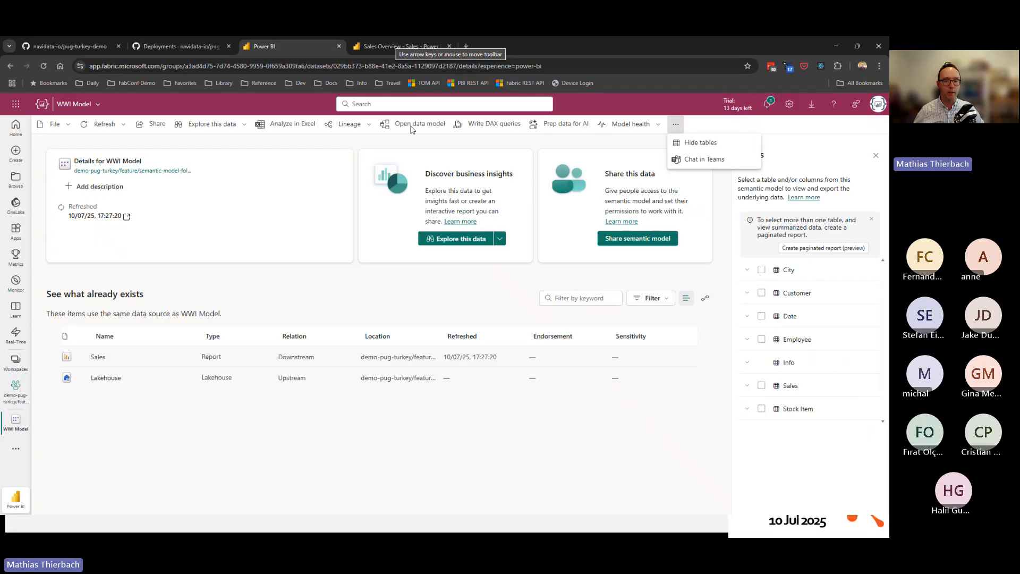
left_click(67, 125)
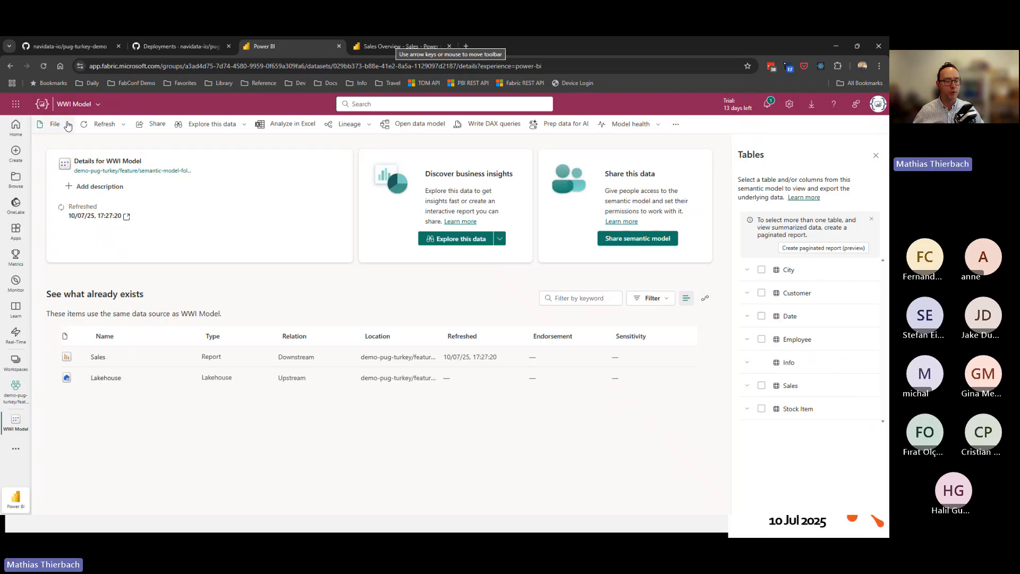
left_click(68, 126)
left_click(64, 159)
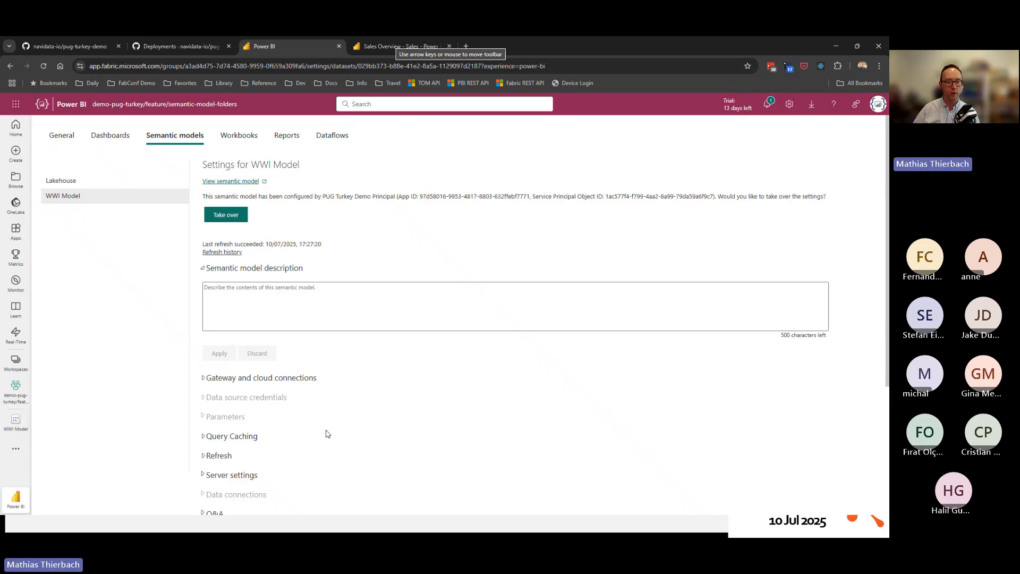
scroll(313, 452, "down", 3)
left_click(243, 340)
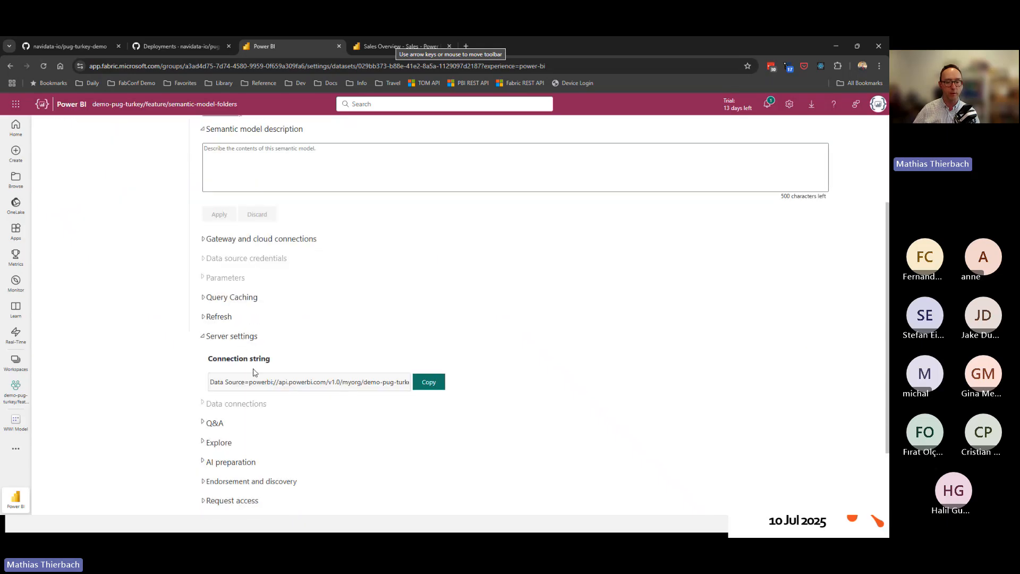
left_click(426, 383)
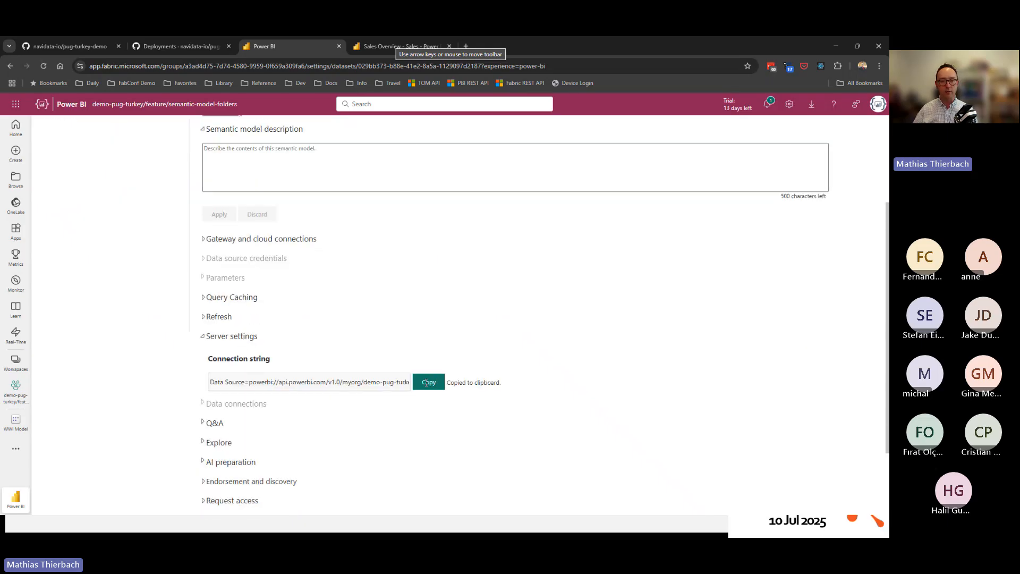
Switch to Tabular Editor and reposition its window over the upper part of the browser page.
key("alt+Tab")
key("alt+Tab")
key("alt+Tab")
key("alt+Tab")
key("alt+Tab")
key("alt+Tab")
key("alt+Tab")
key("alt+Tab")
key("alt+Tab")
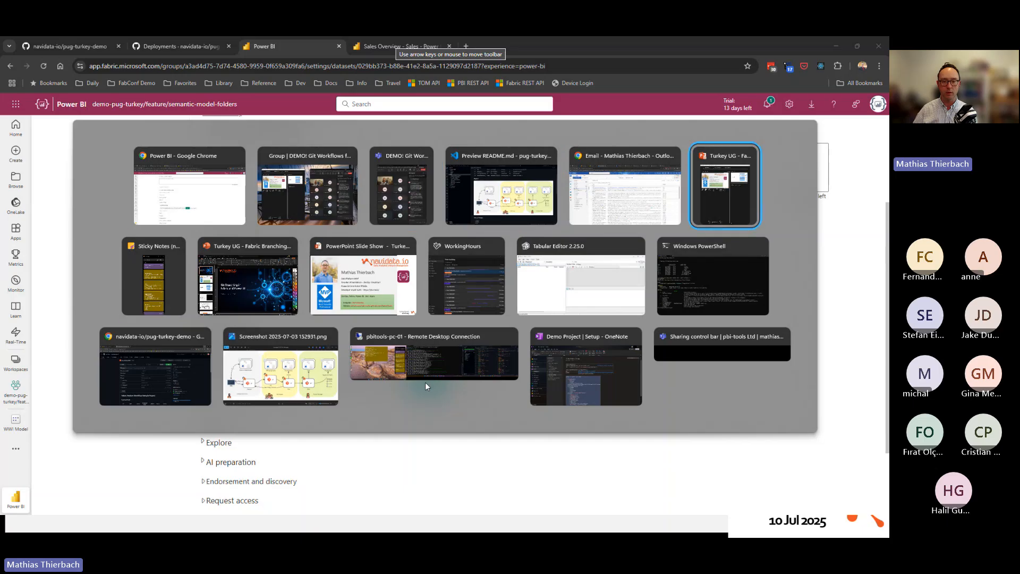
key("alt+Tab")
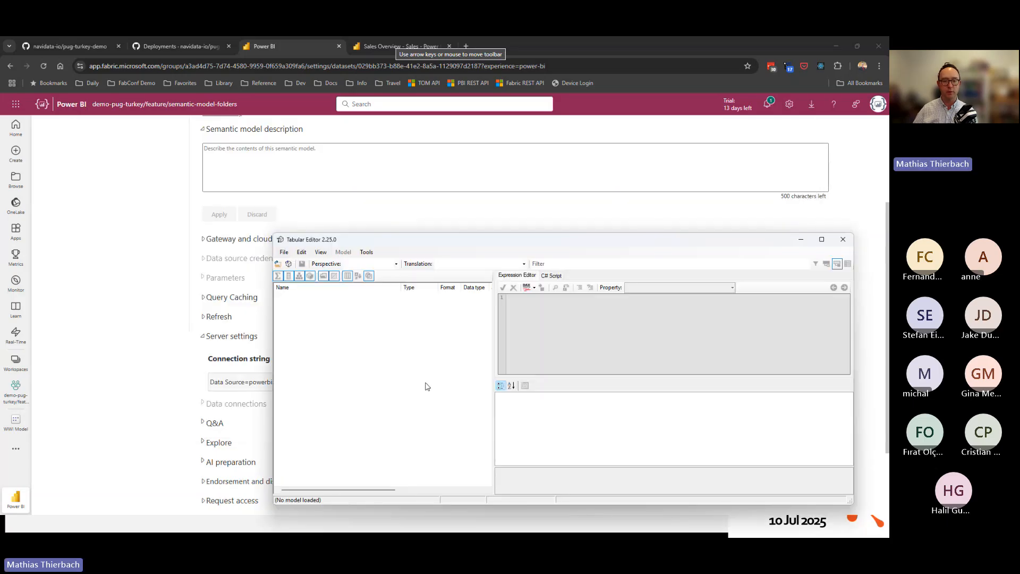
left_click_drag(519, 247, 410, 170)
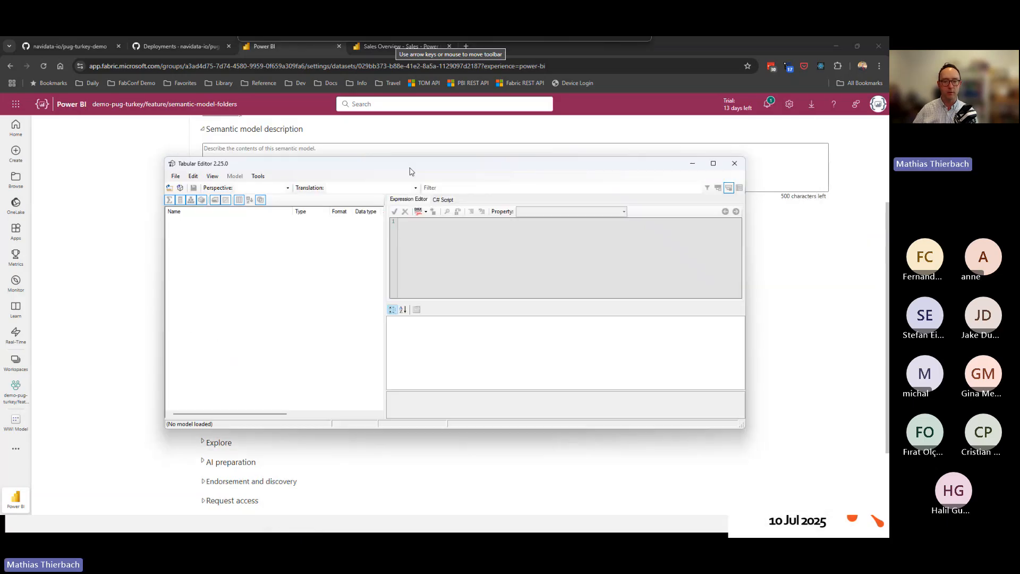
Connect to the feature workspace using the copied connection string and Azure AD login, and load the WWI Model database.
left_click(174, 175)
mouse_move(216, 202)
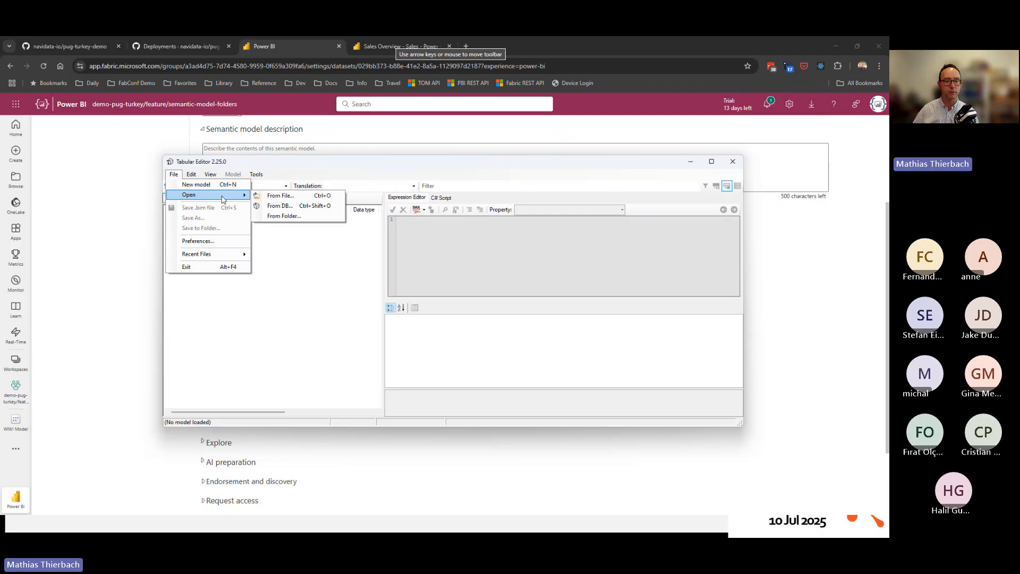
left_click(289, 206)
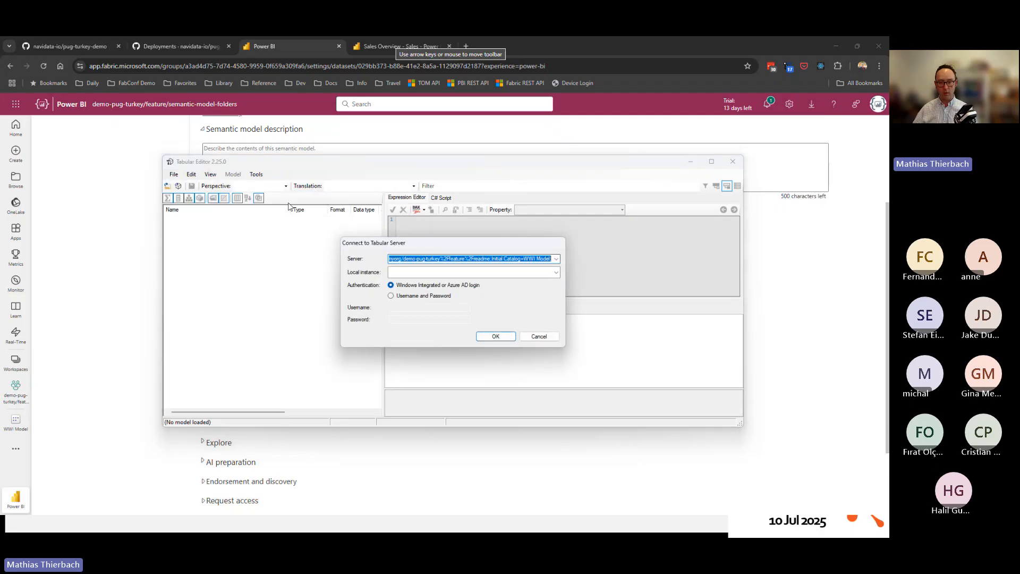
left_click(495, 336)
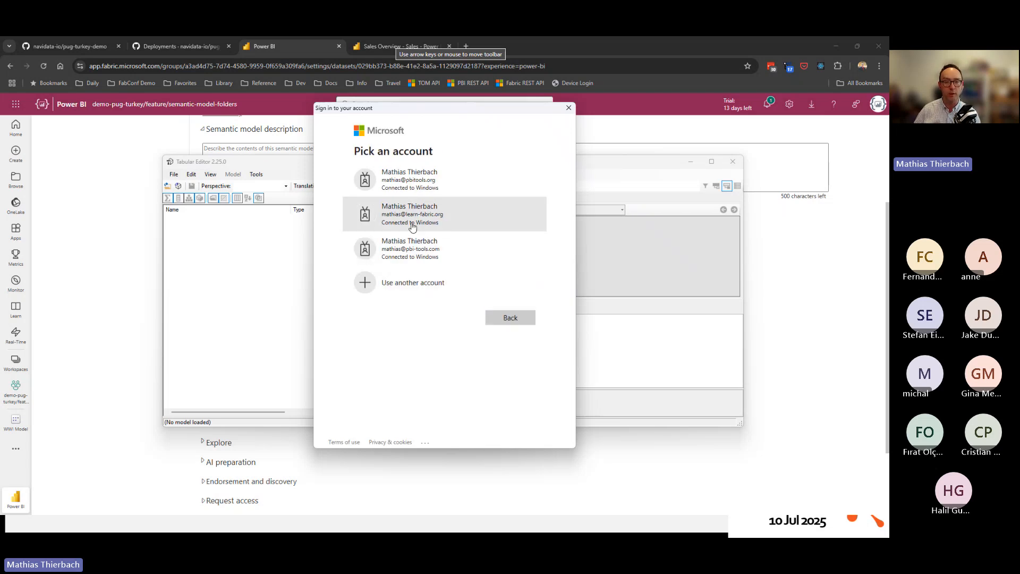
left_click(409, 184)
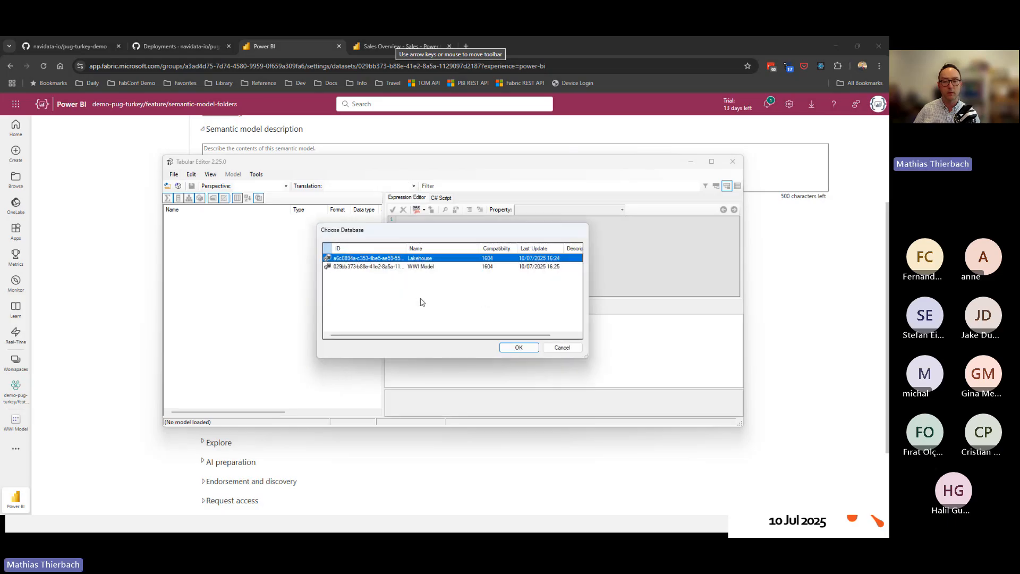
left_click(417, 266)
left_click(513, 346)
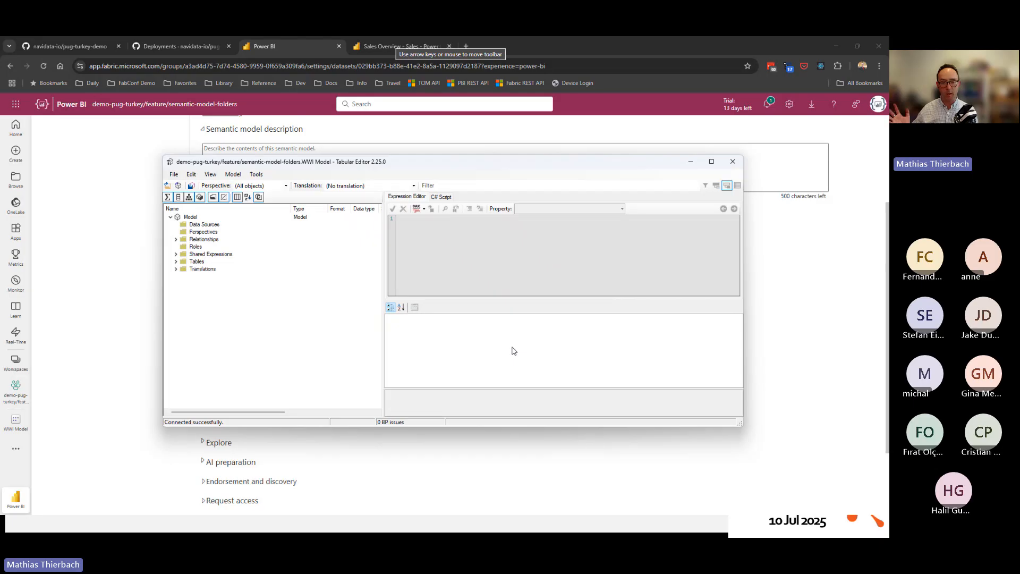
Make the Tabular Editor window taller and expand the Sales table in the model tree.
left_click_drag(489, 161, 452, 127)
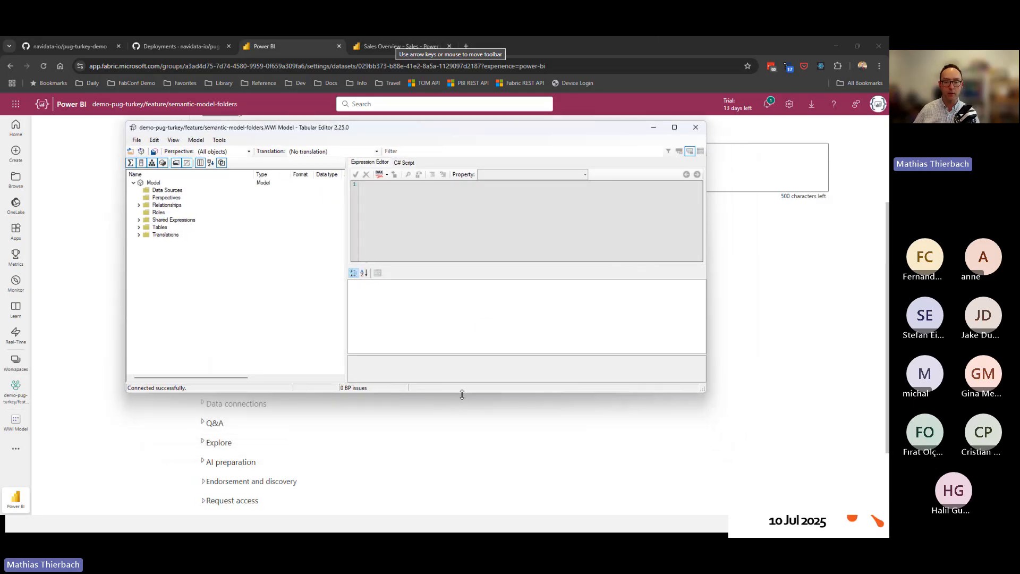
left_click_drag(462, 394, 458, 501)
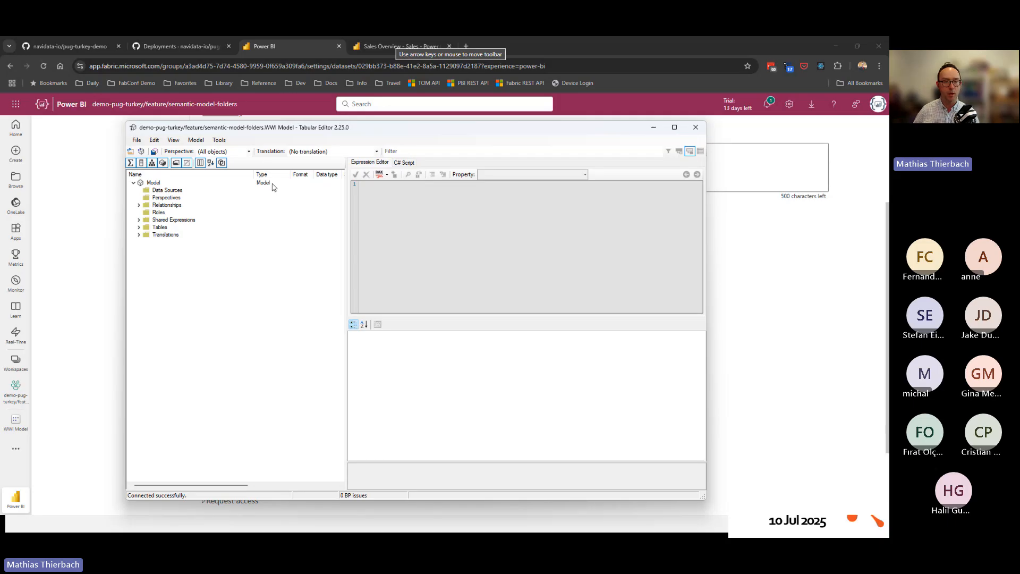
left_click_drag(375, 129, 379, 138)
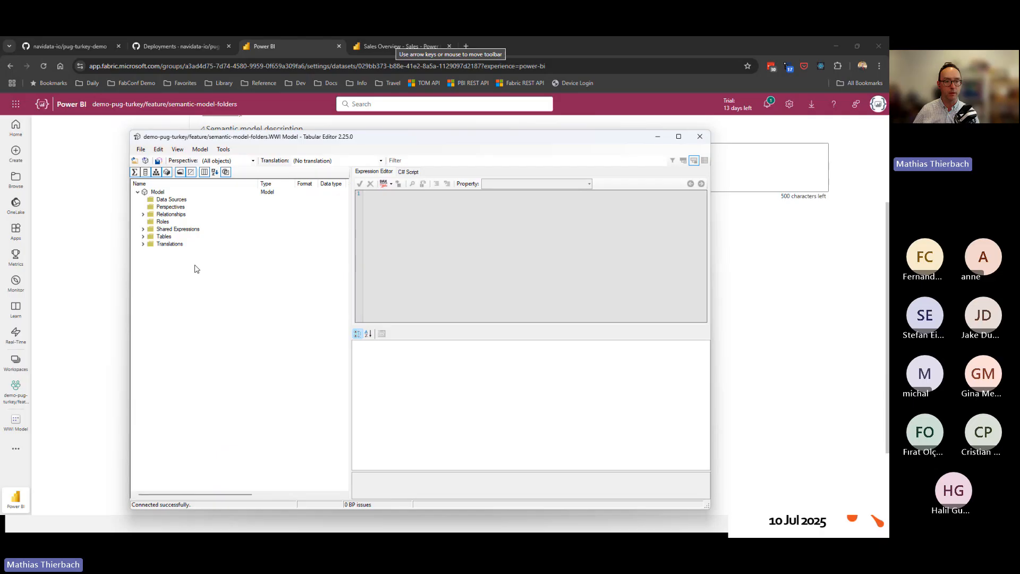
left_click_drag(447, 136, 444, 150)
left_click(141, 249)
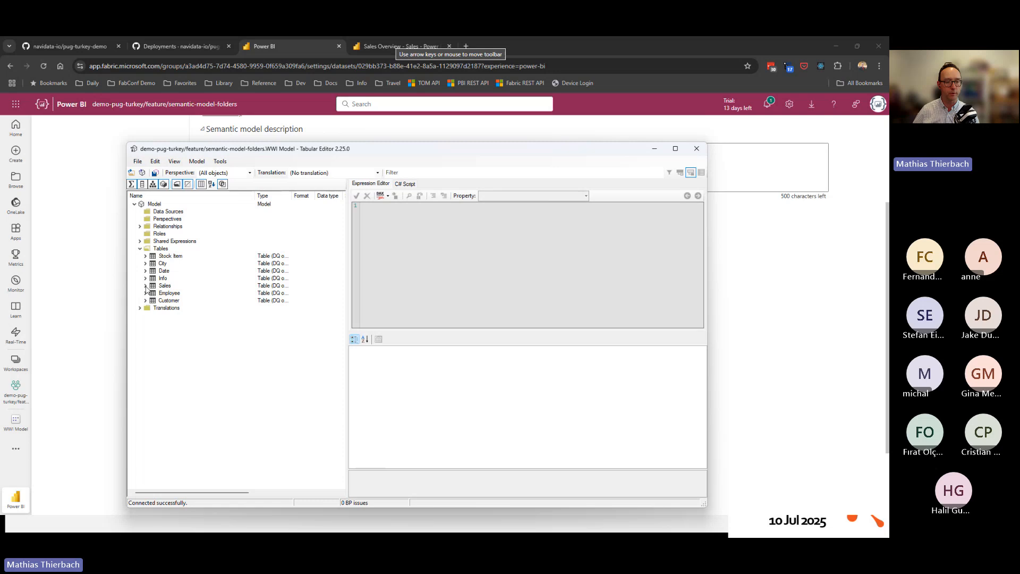
left_click(146, 286)
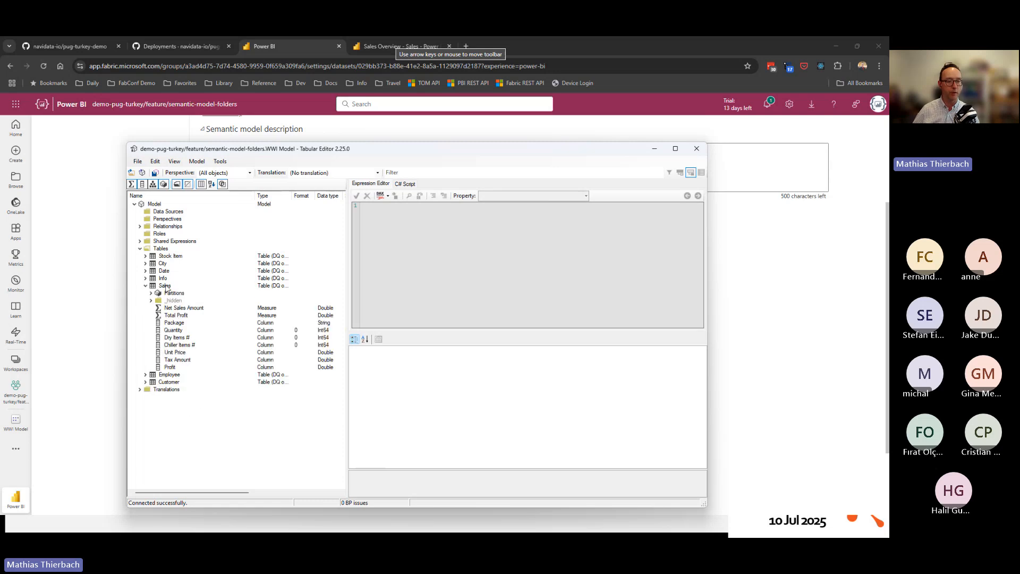
Assign the Net Sales Amount and Total Profit measures to the display folder Measures, and save the changes to the model.
left_click(180, 309)
left_click(177, 316, "shift")
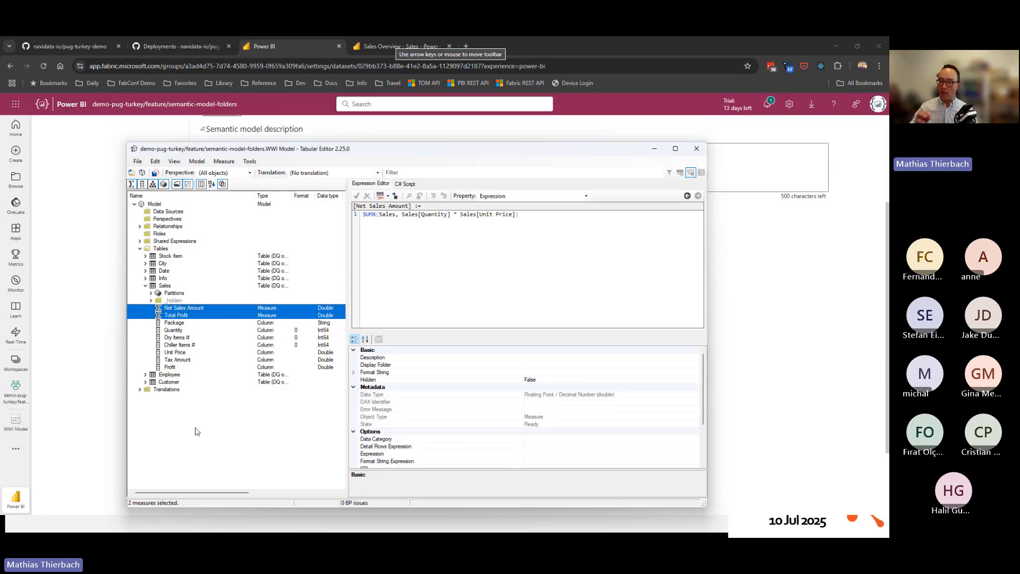
left_click(530, 366)
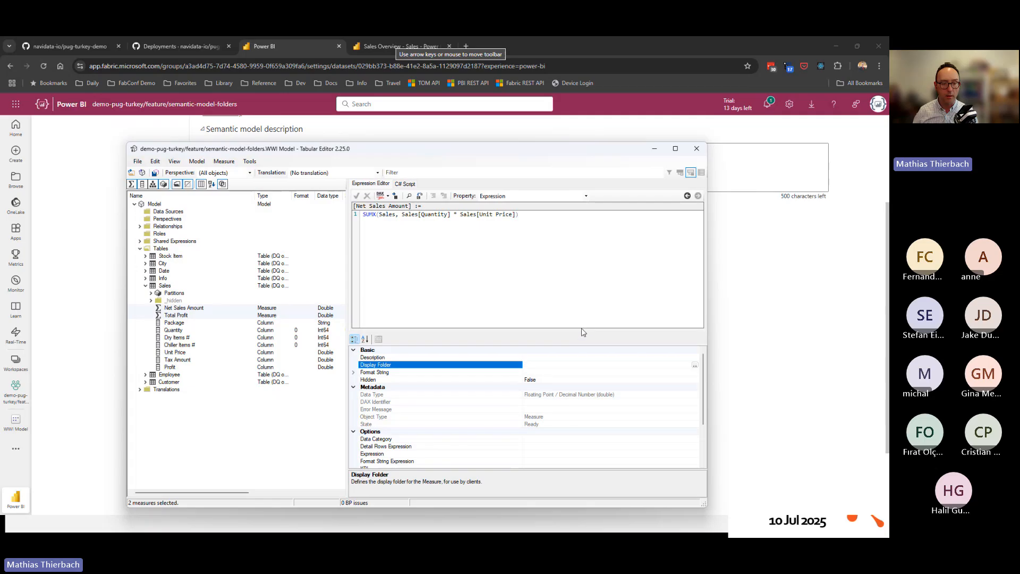
type("Measures")
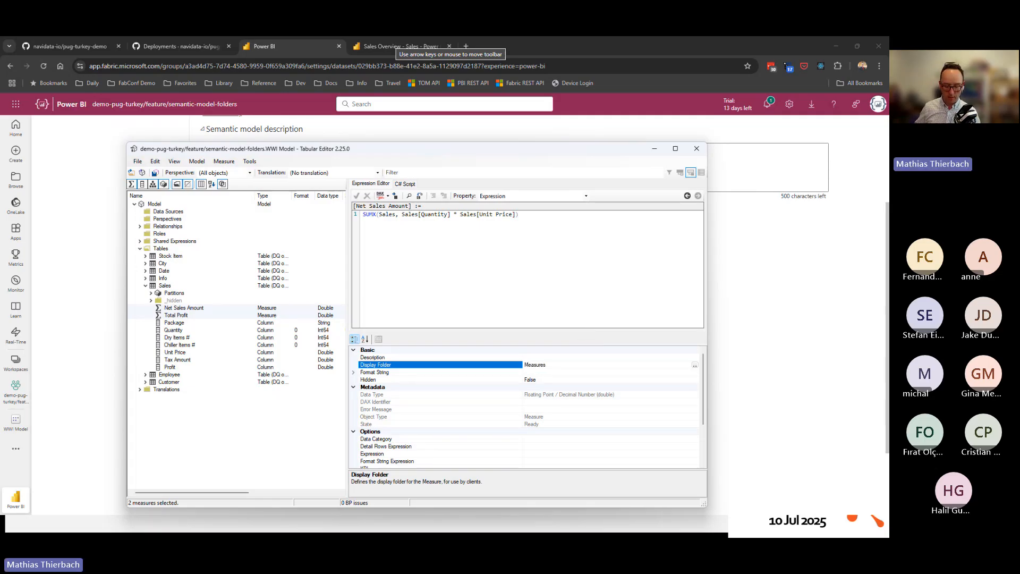
key("Tab")
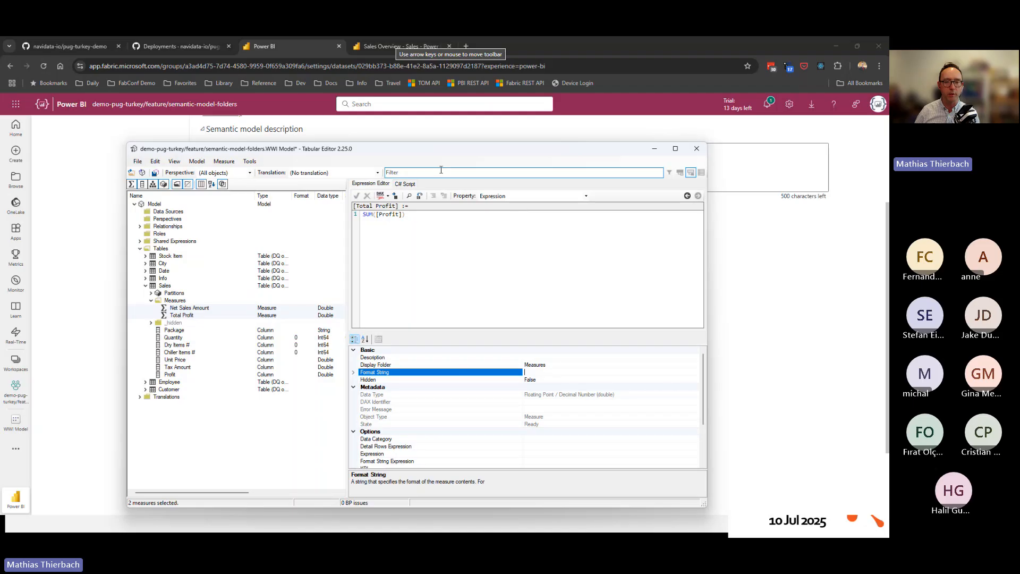
left_click_drag(430, 156, 417, 157)
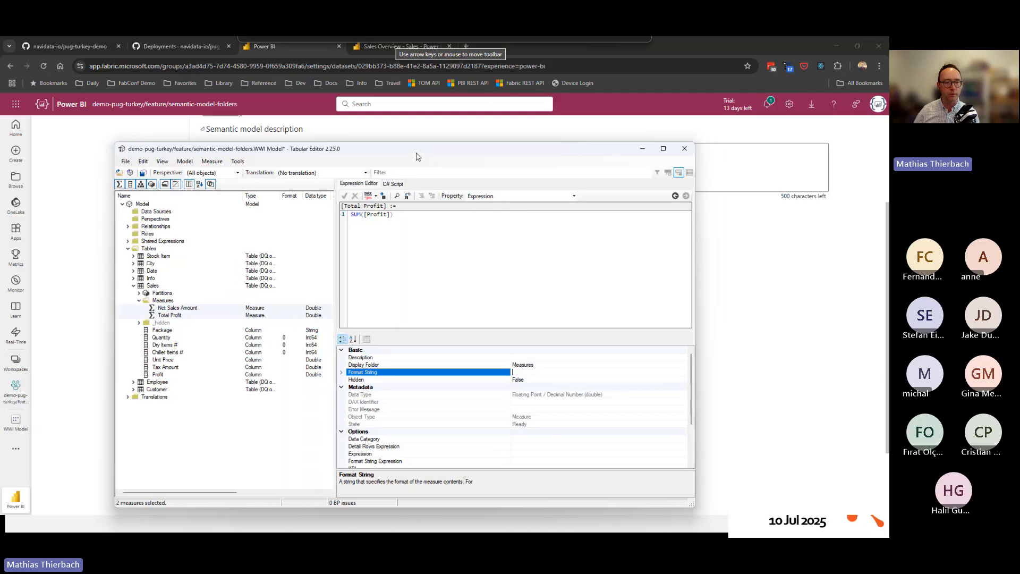
left_click(142, 173)
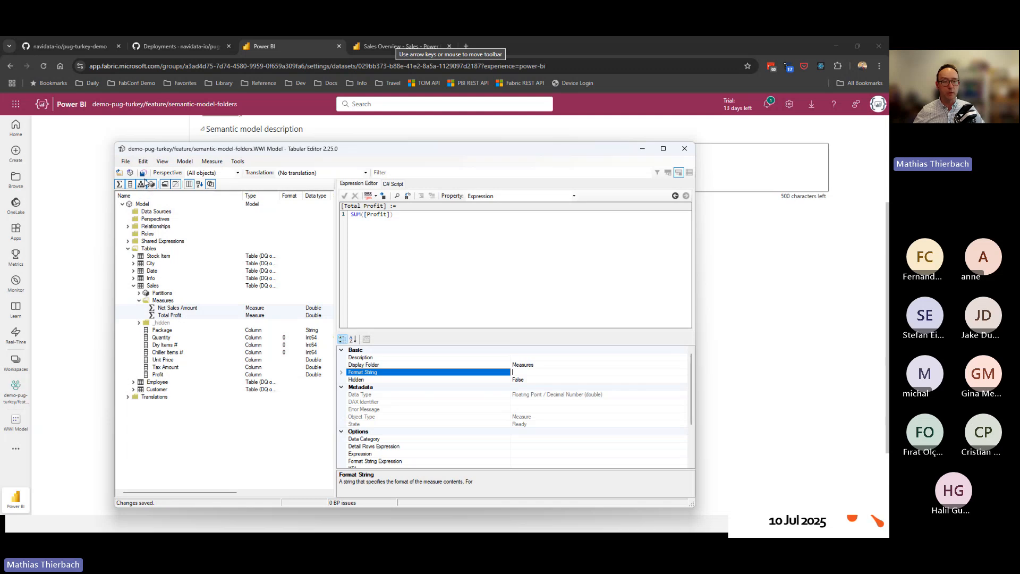
Return to the browser, open the WWI Model's data model, and inspect the Measures folder inside the Sales table.
left_click(82, 281)
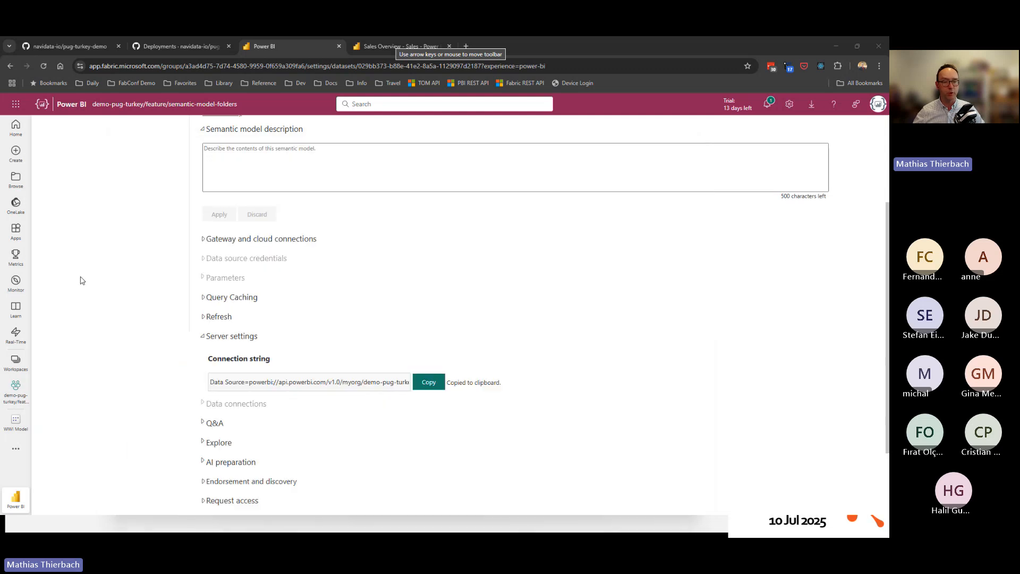
scroll(83, 280, "up", 3)
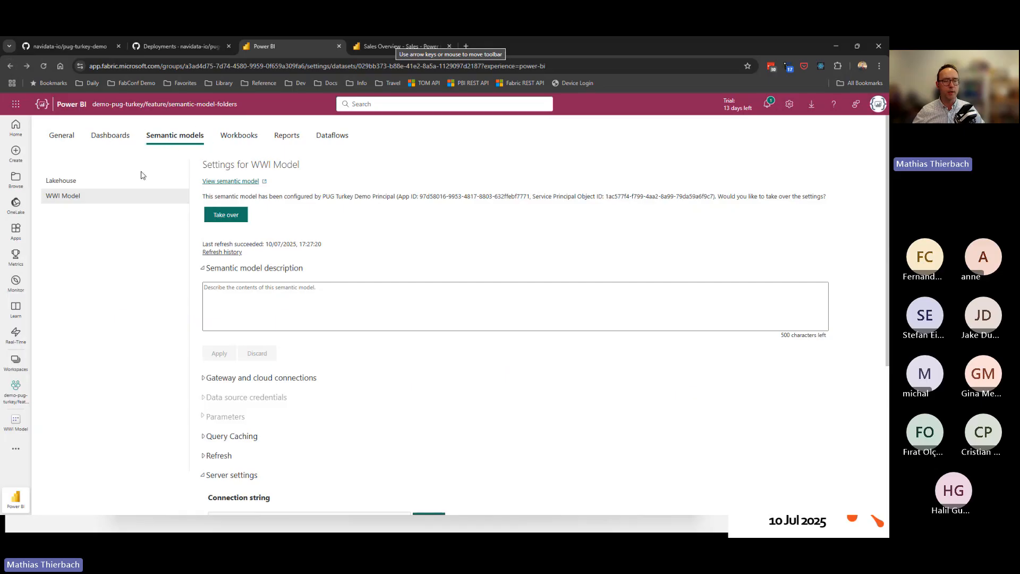
left_click(9, 67)
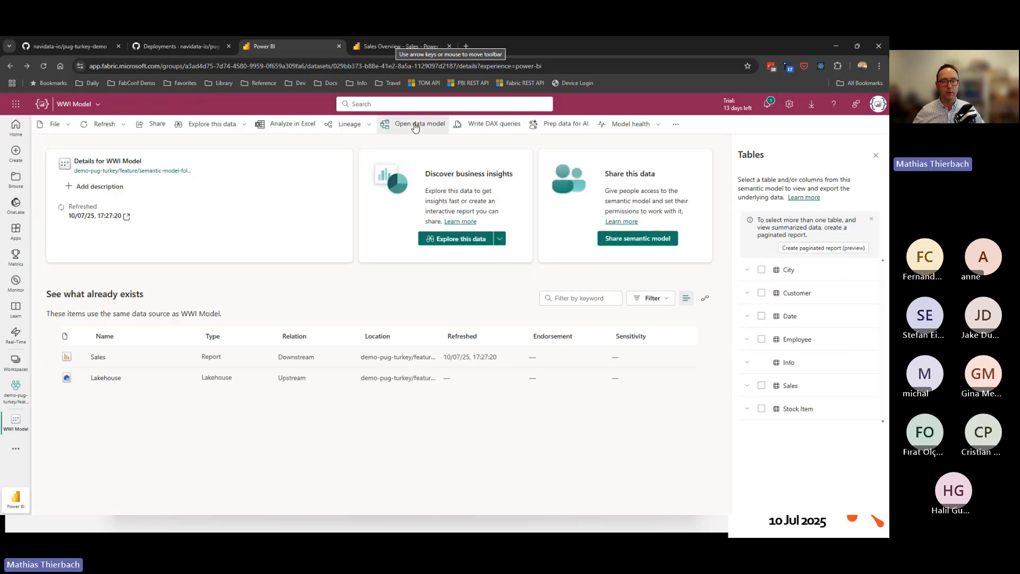
left_click(415, 126)
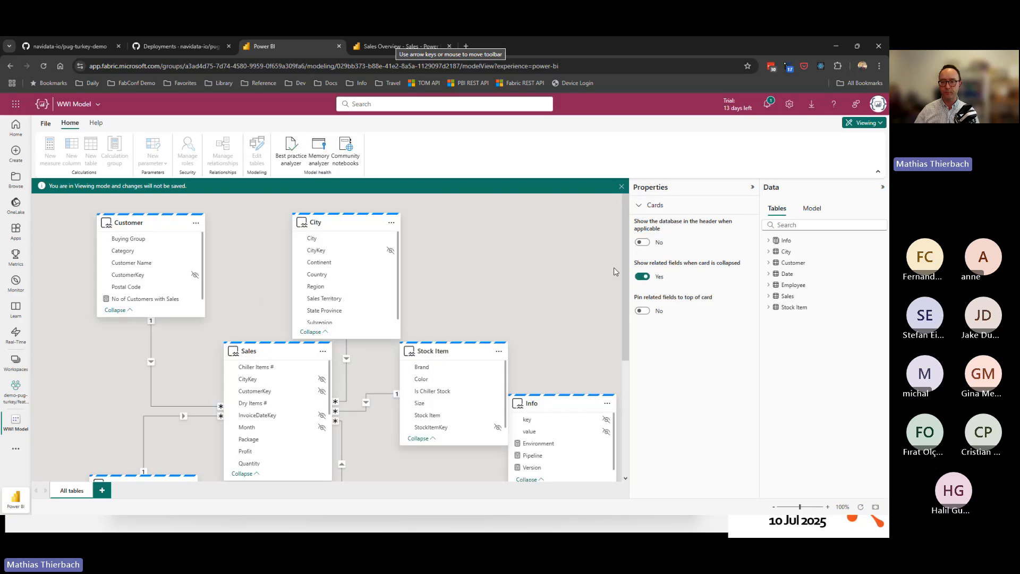
left_click(769, 297)
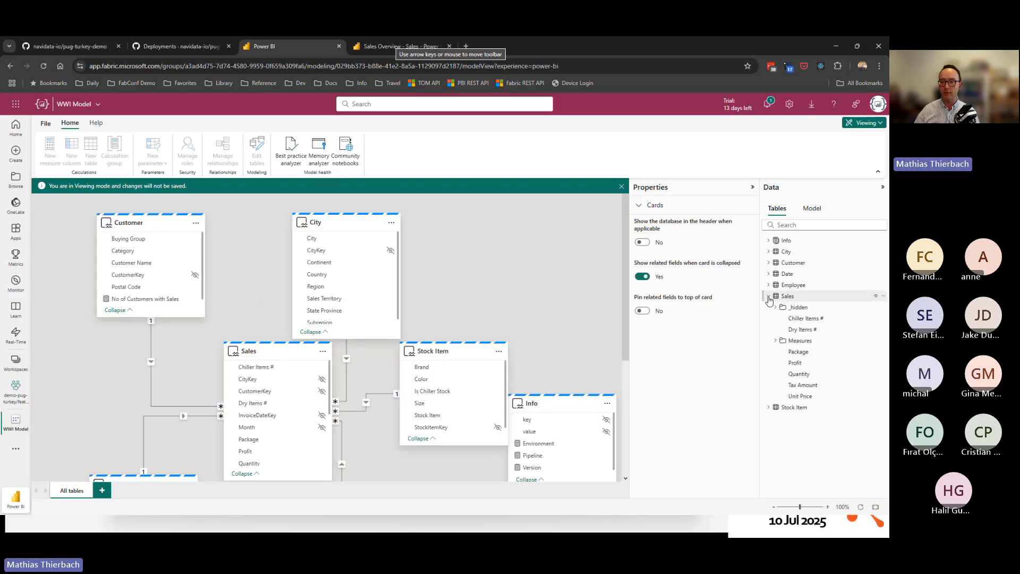
left_click(800, 341)
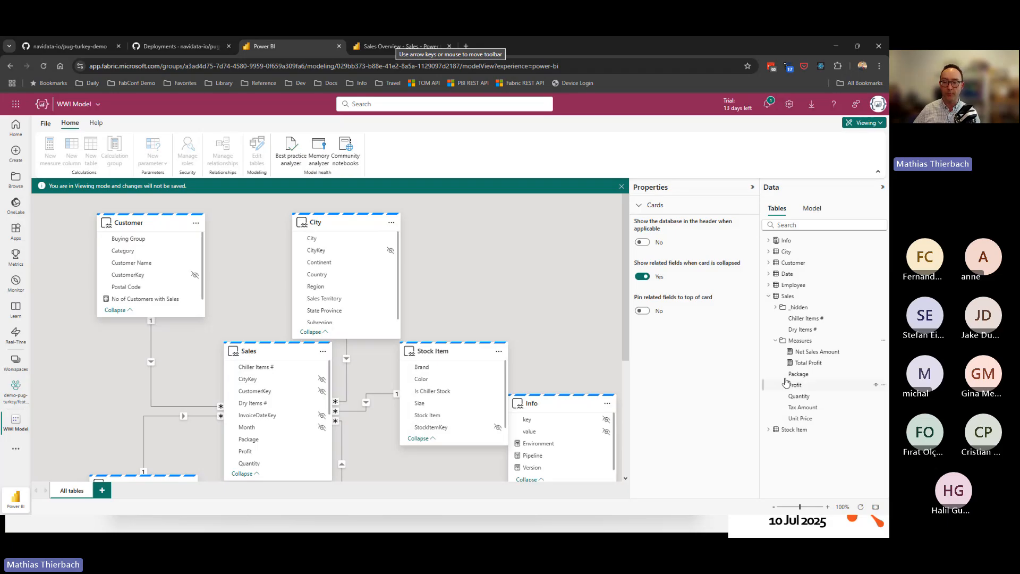
left_click(775, 342)
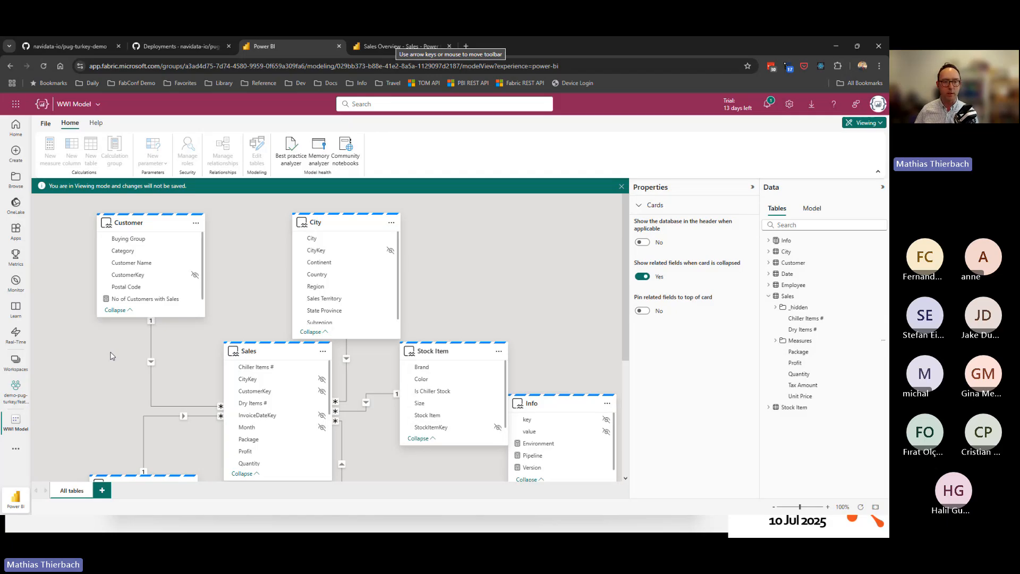
Switch to Visual Studio Code and display the remote branches of the pug-turkey-demo repository in GitLens.
key("alt+Tab")
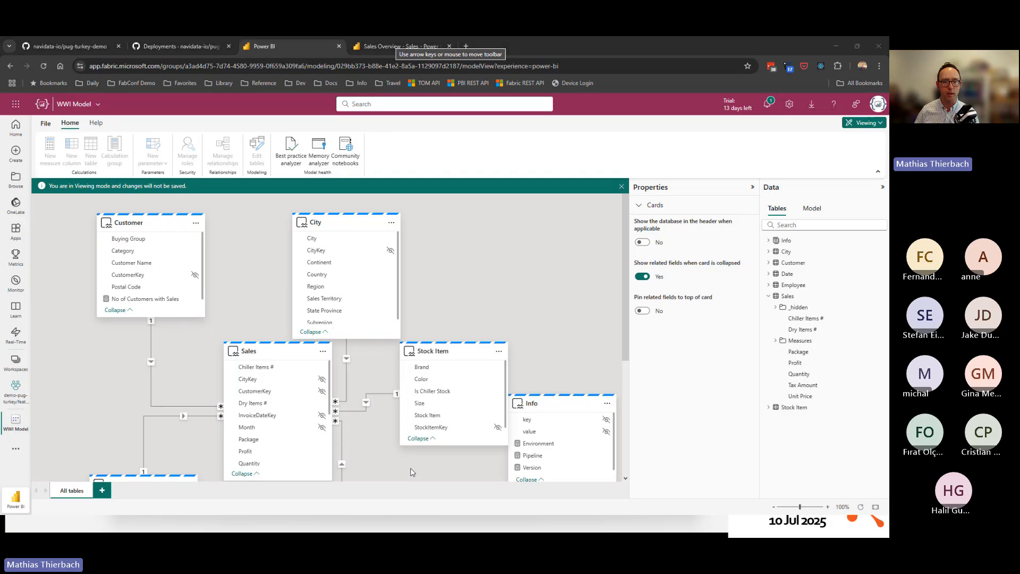
key("alt+Tab")
key("alt+Tab")
key("alt+Tab")
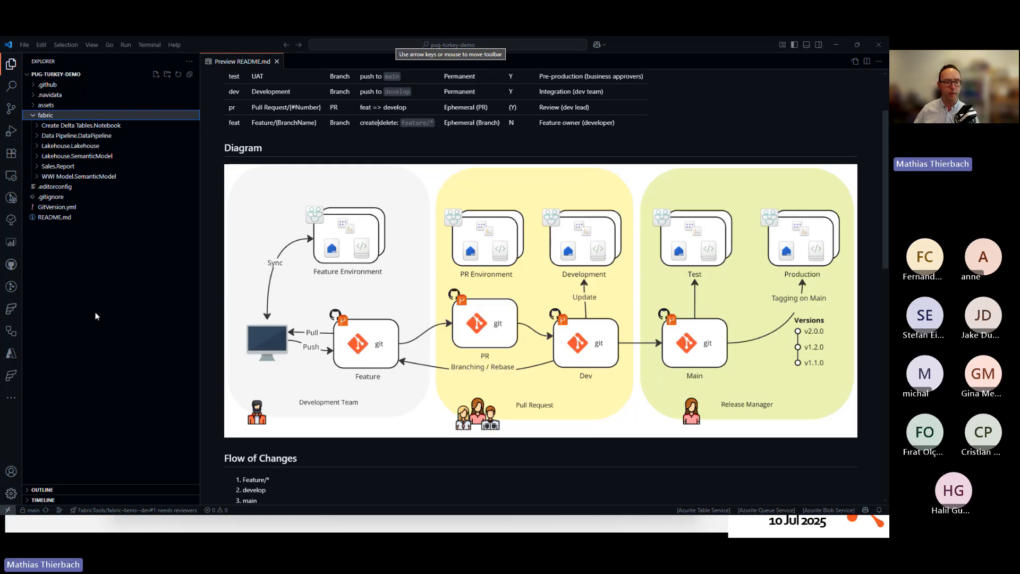
left_click(32, 514)
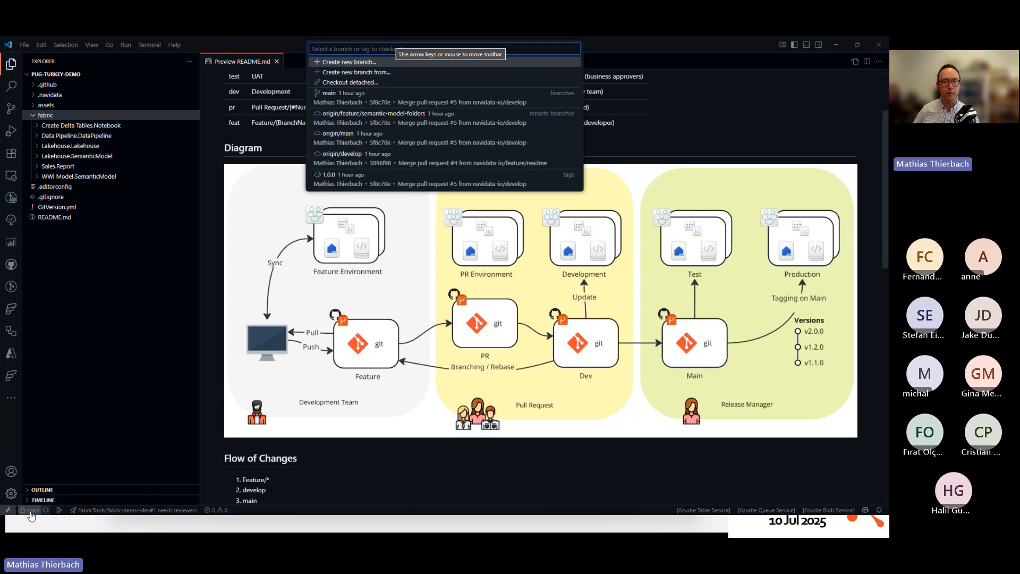
key("Escape")
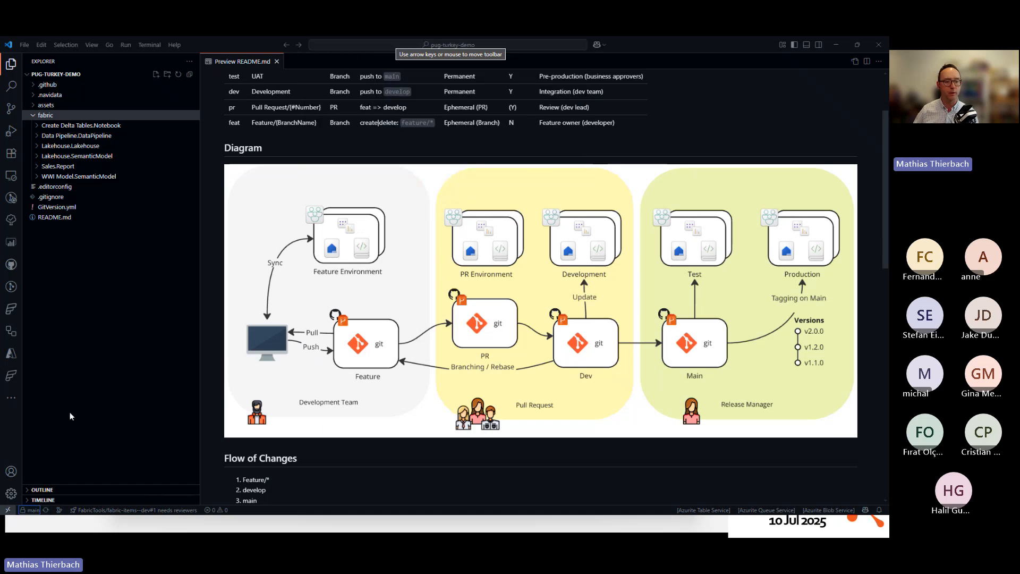
left_click(11, 109)
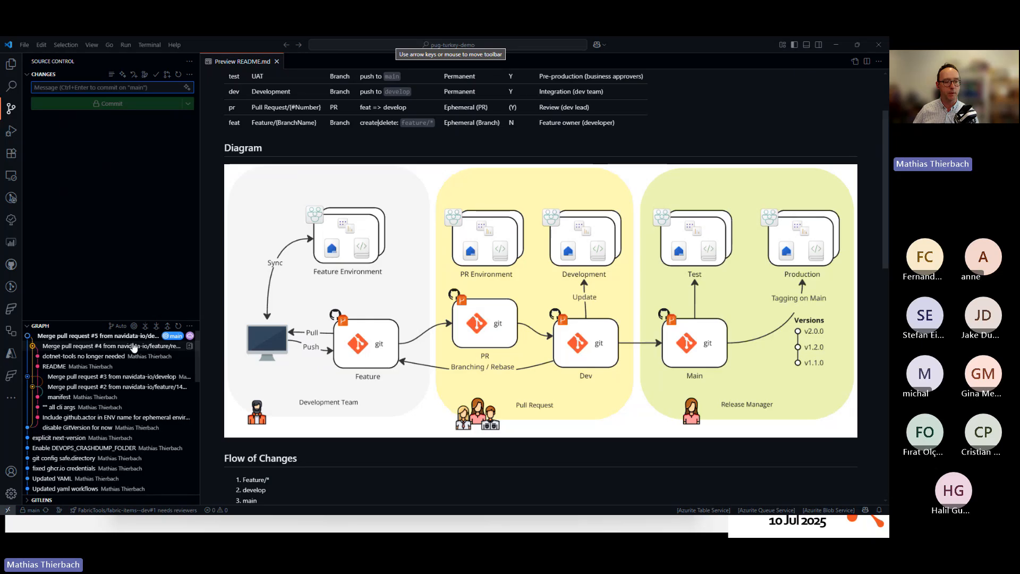
left_click(55, 500)
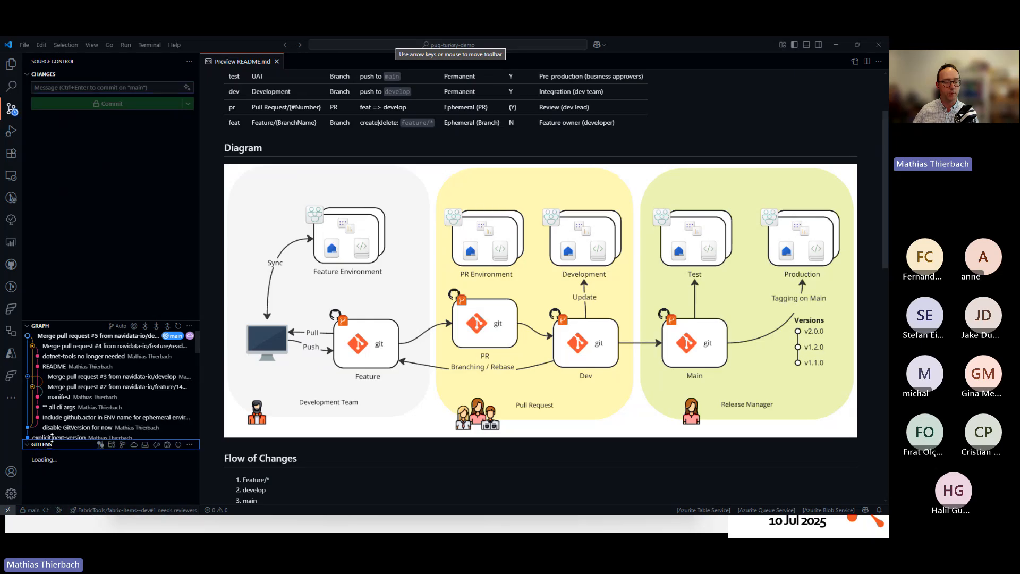
left_click(48, 326)
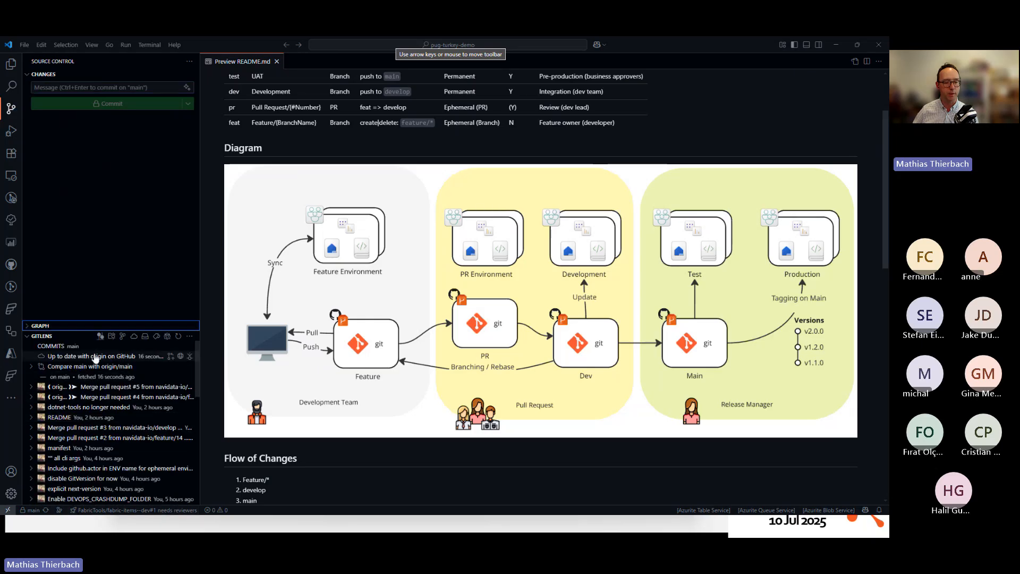
left_click(134, 338)
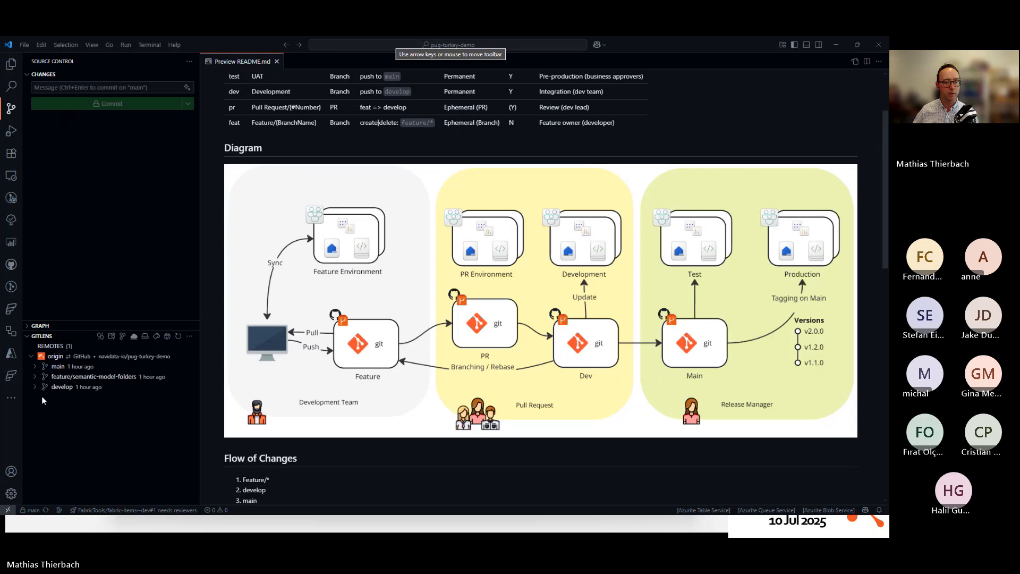
Create a local branch from the remote branch feature/semantic-model-folders and switch to it.
right_click(88, 378)
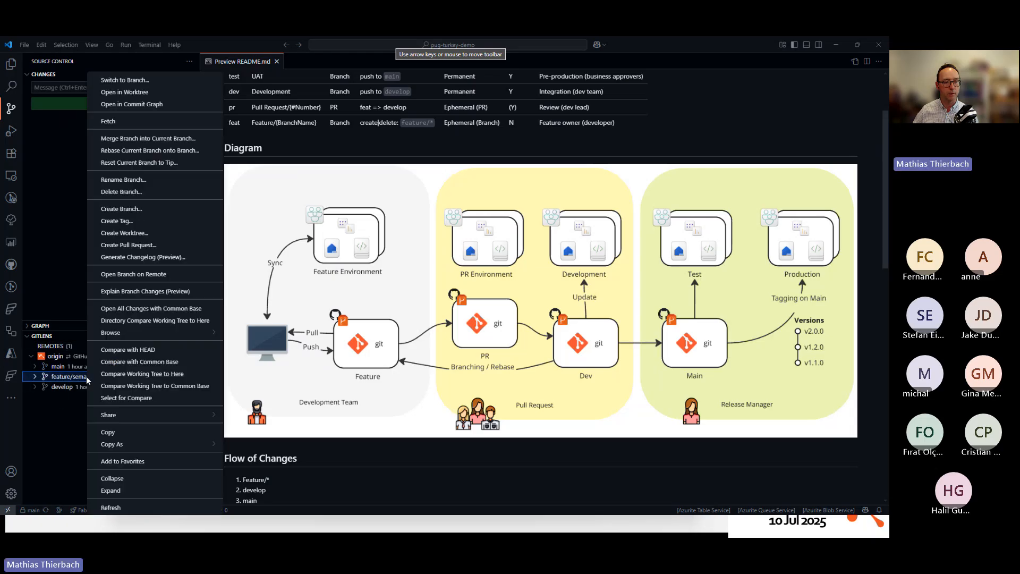
left_click(124, 81)
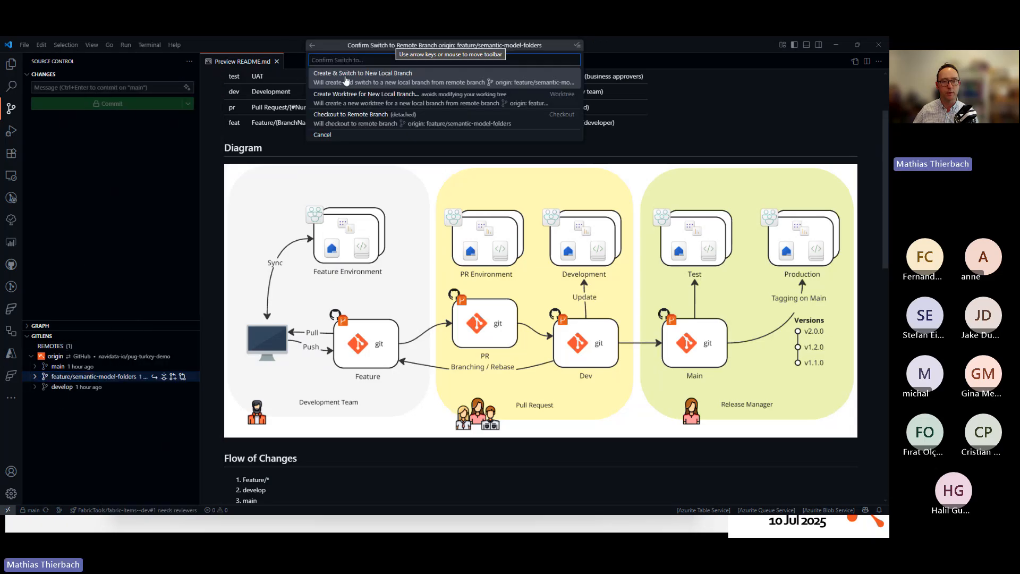
left_click(343, 80)
key("Return")
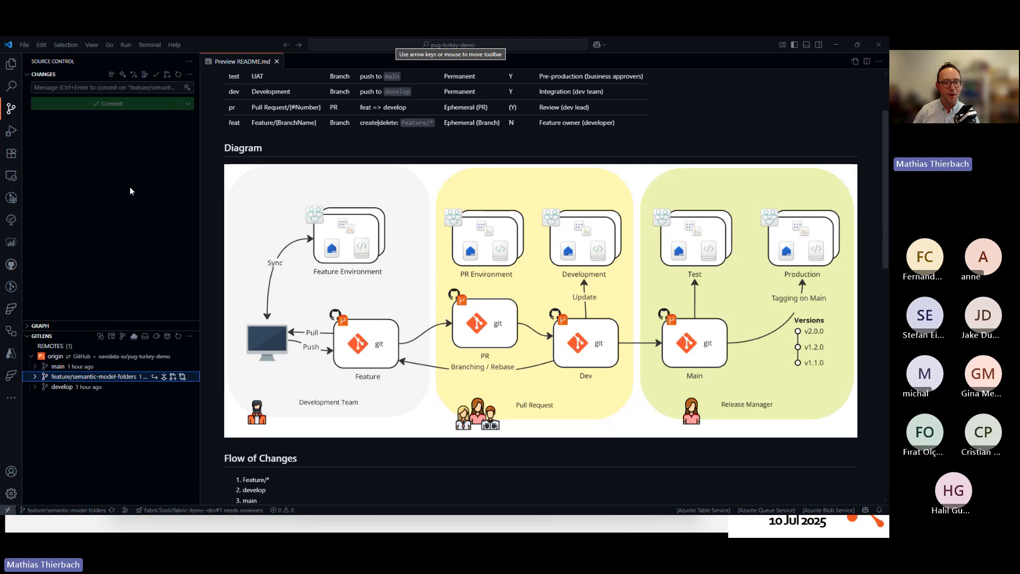
Switch to Windows PowerShell and recall the previous devops fabric export-workspace command at the prompt.
key("alt+Tab")
key("alt+Tab")
key("alt+Tab")
key("alt+Tab")
key("alt+Tab")
key("alt+Tab")
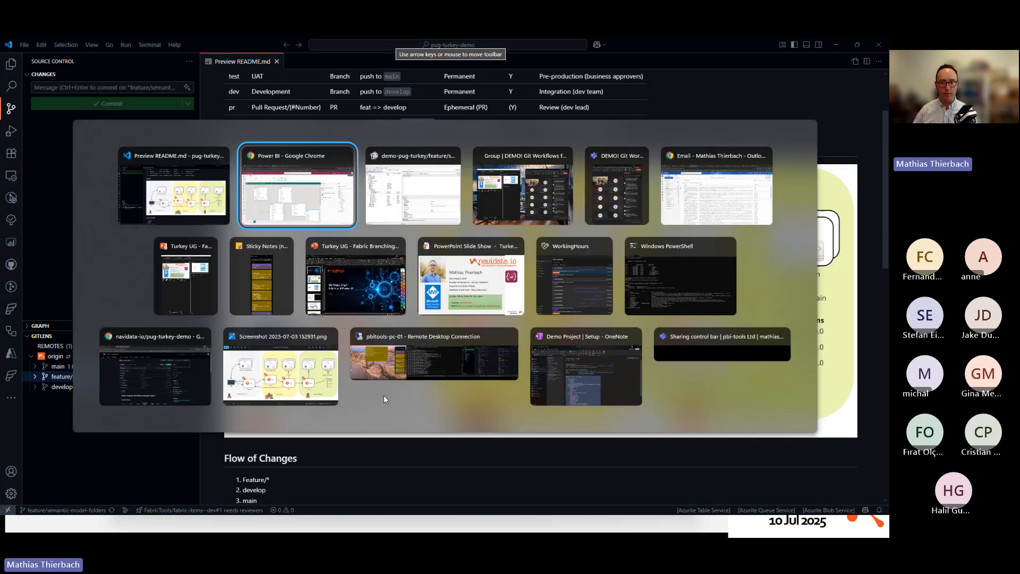
key("alt+Tab")
key("alt+Tab")
key("alt+Tab")
key("alt+Tab")
key("alt+Tab")
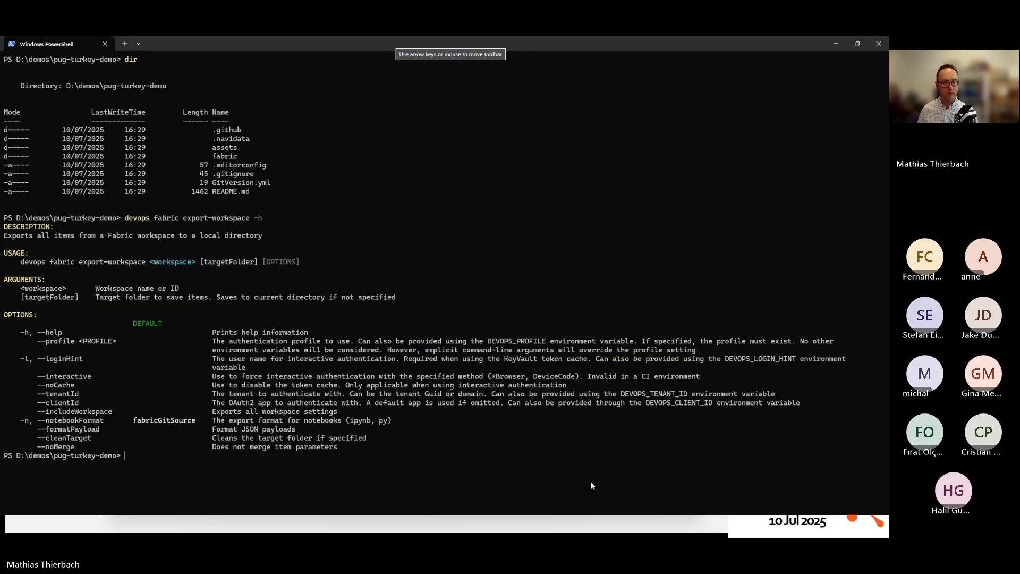
key("Up")
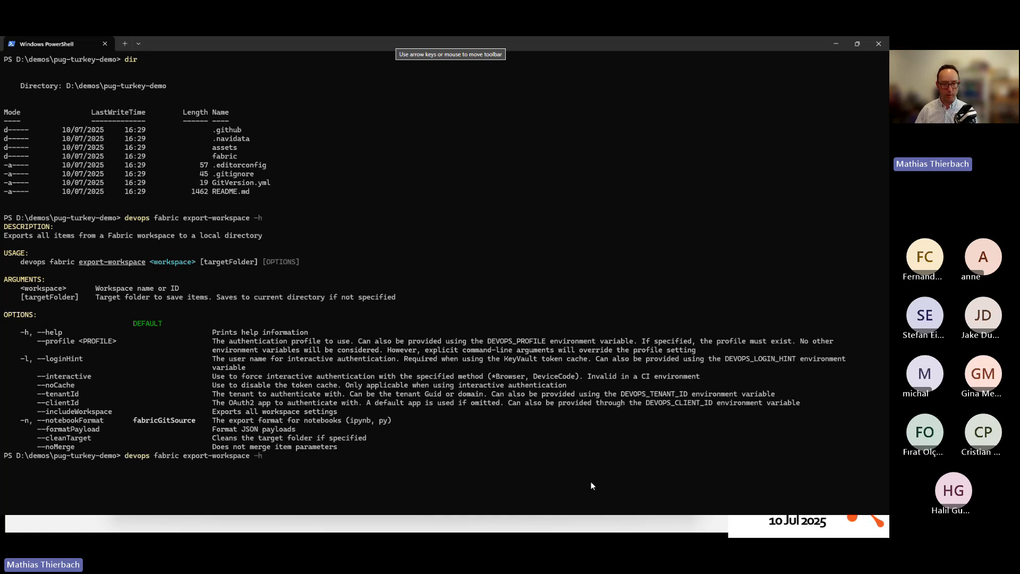
Return to Power BI in the browser, open the WWI Model's feature workspace, and copy the workspace's full name.
key("alt+Tab")
key("alt+Tab")
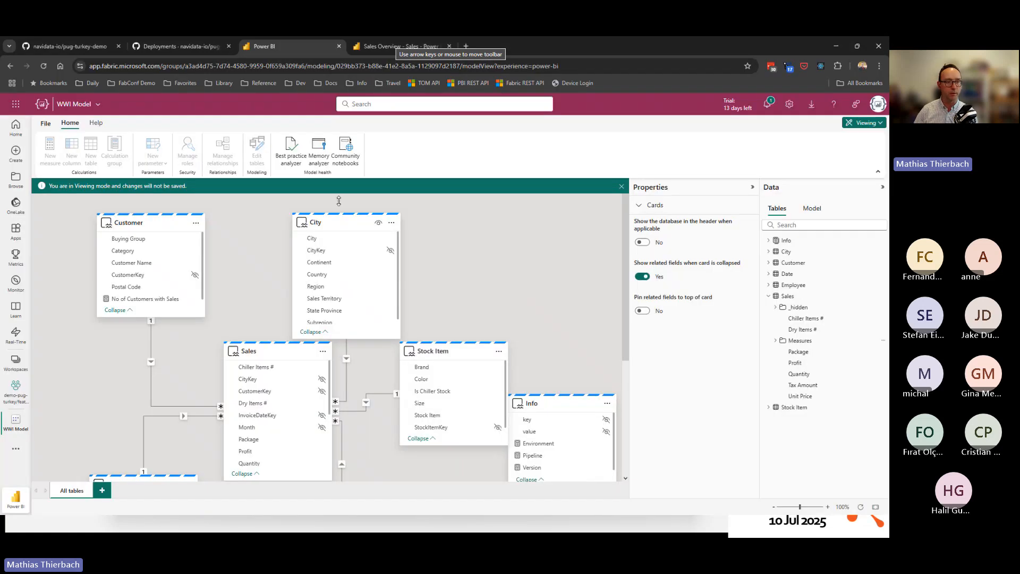
left_click(79, 104)
left_click(99, 171)
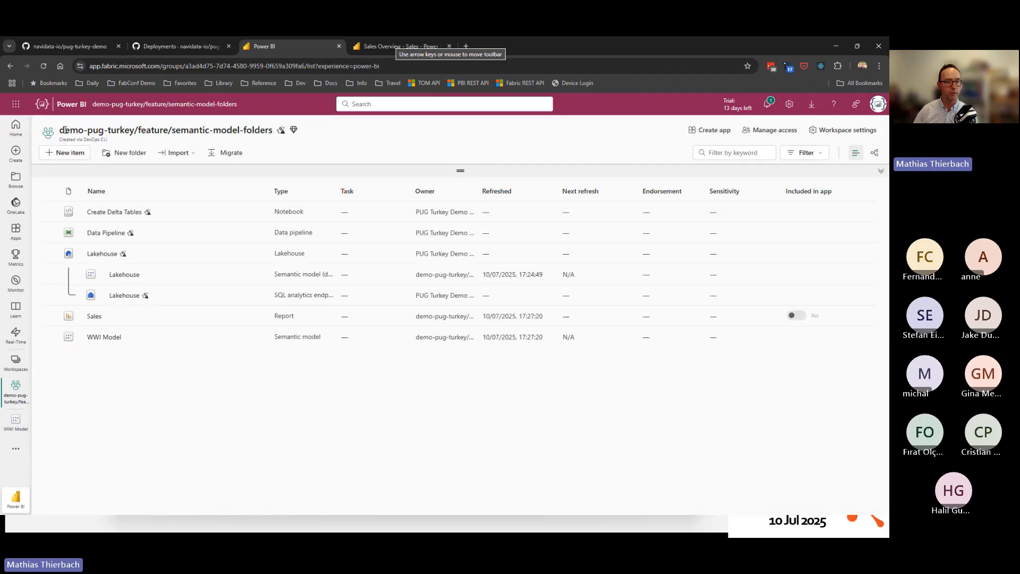
left_click_drag(60, 130, 273, 130)
key("ctrl+c")
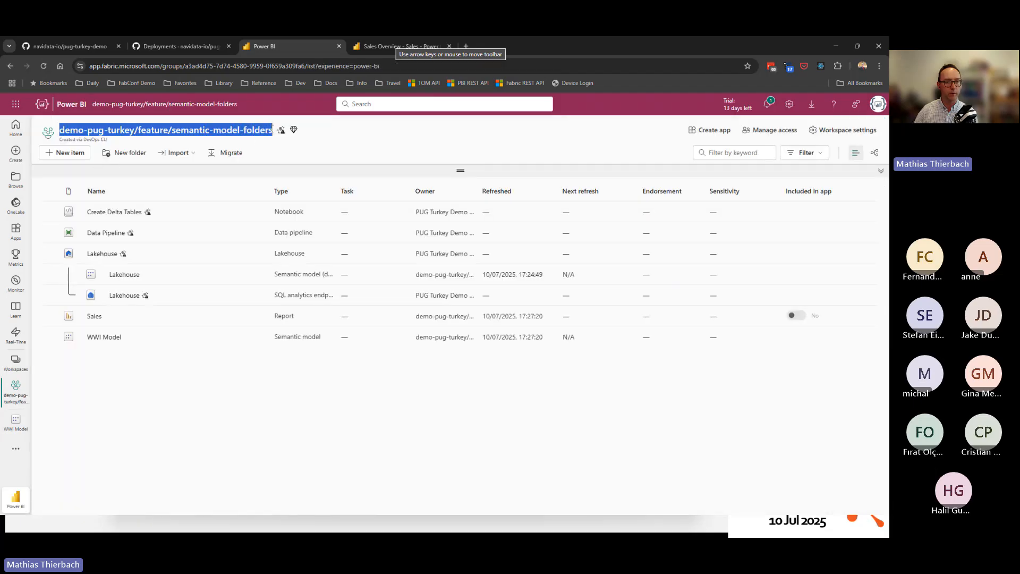
In PowerShell, run devops fabric export-workspace demo-pug-turkey/feature/semantic-model-folders .\fabric --formatPayload, replacing the help option.
key("alt+Tab")
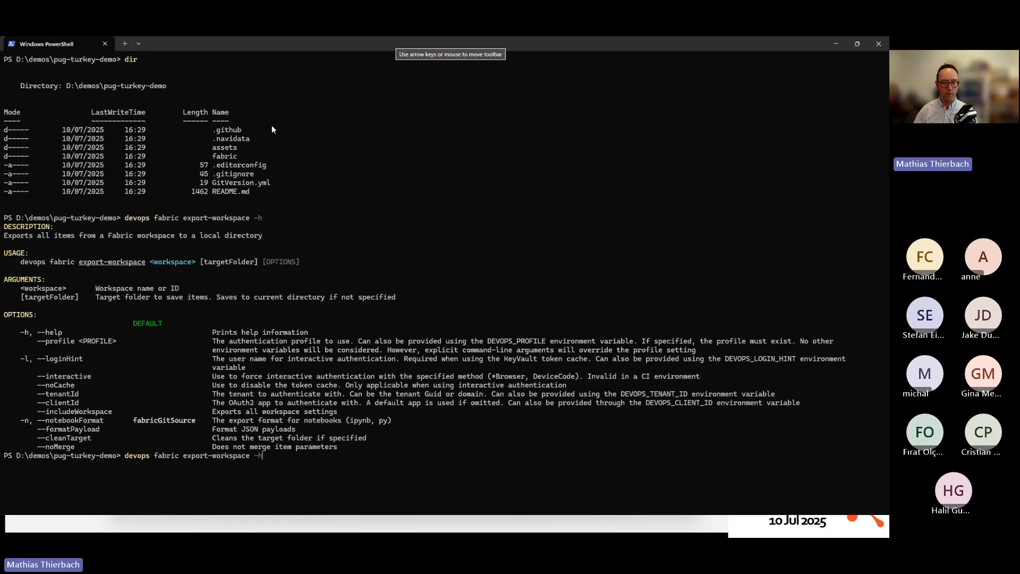
key("BackSpace")
key("BackSpace")
key("ctrl+v")
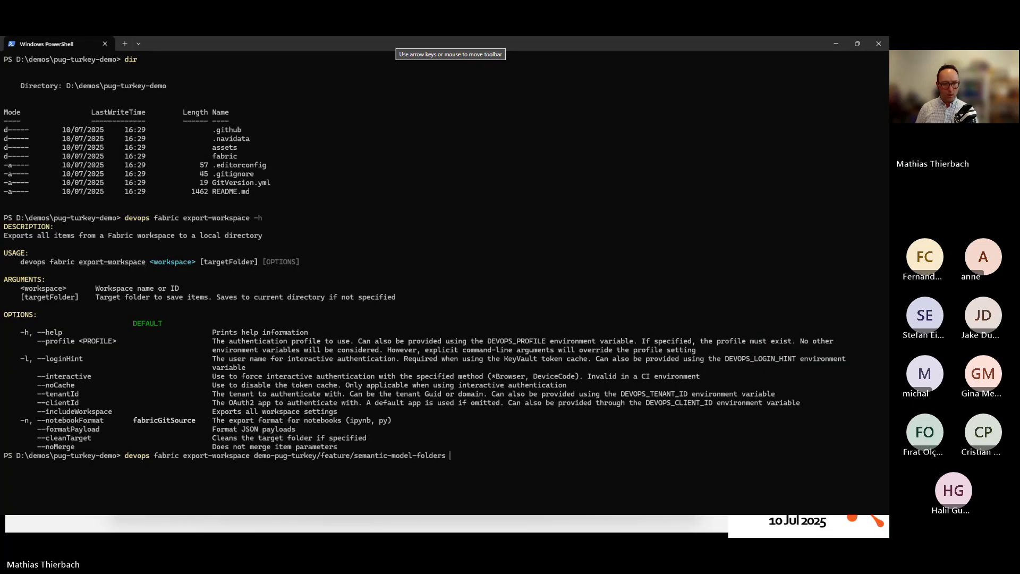
type(".\fabric")
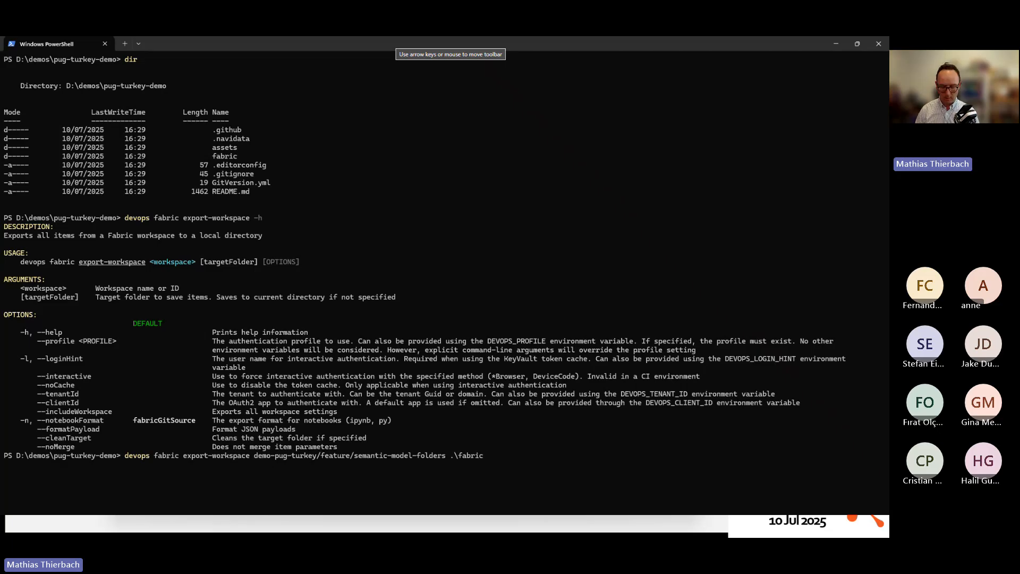
type("-formatPayloa")
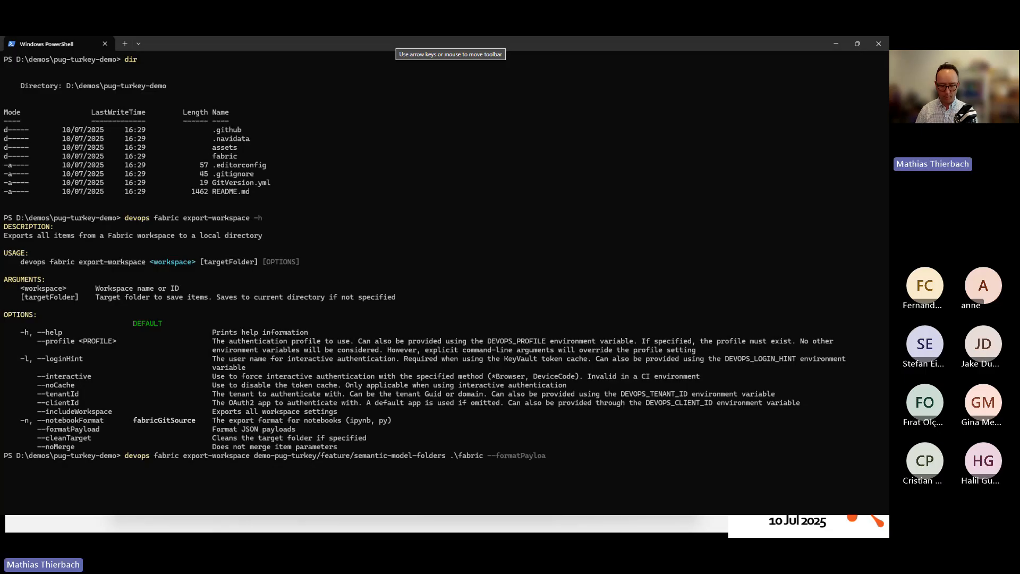
type("d")
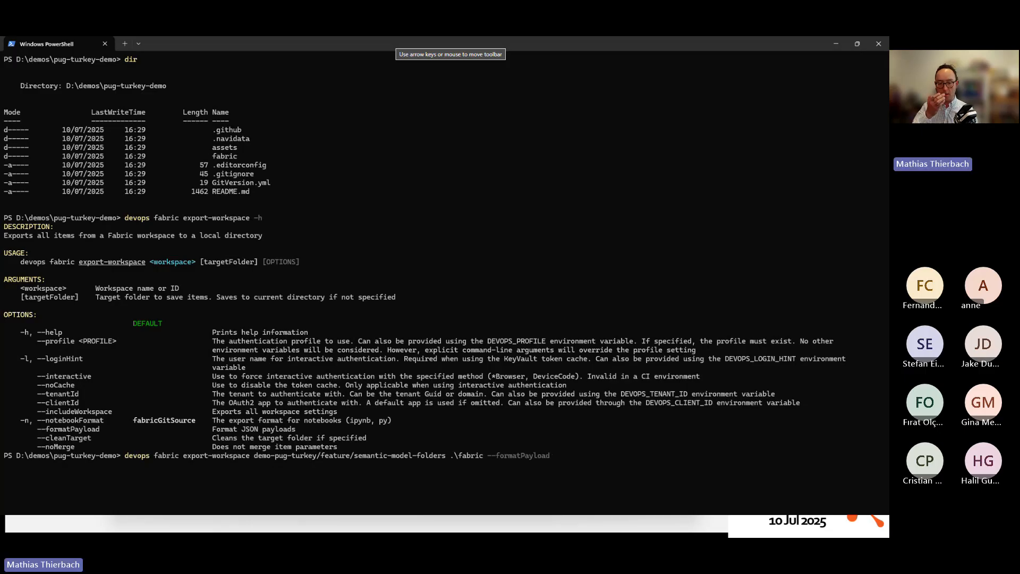
key("Return")
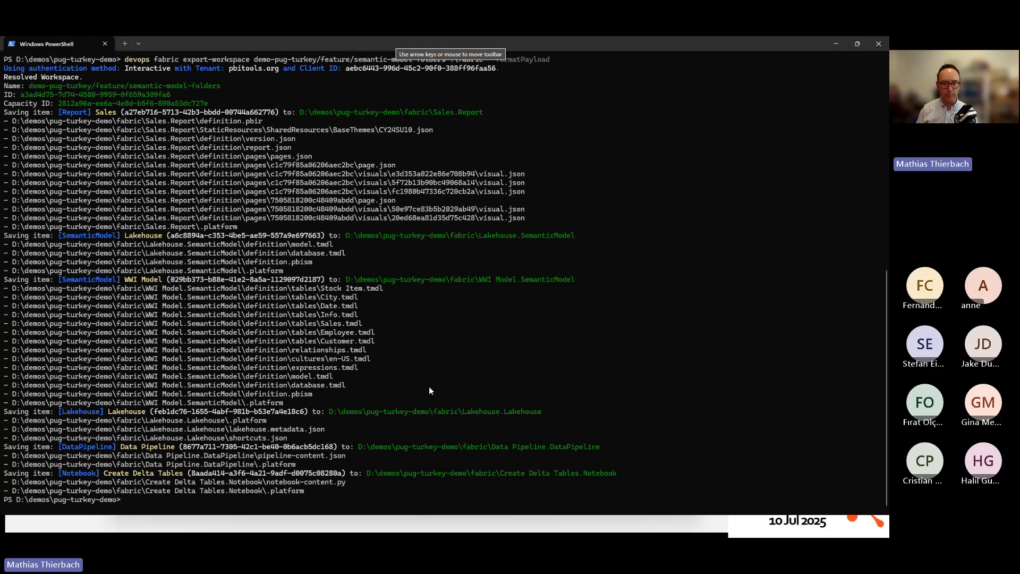
Switch to Visual Studio Code, close the README preview, collapse GitLens, and show the pending changes as a tree in a wider source control view.
key("alt+Tab")
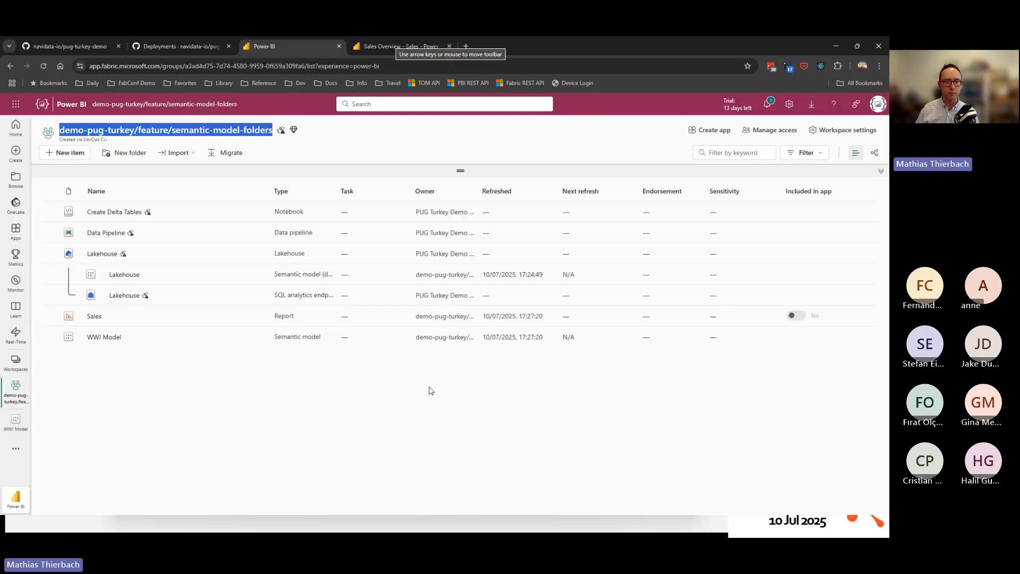
key("alt+Tab")
key("Tab")
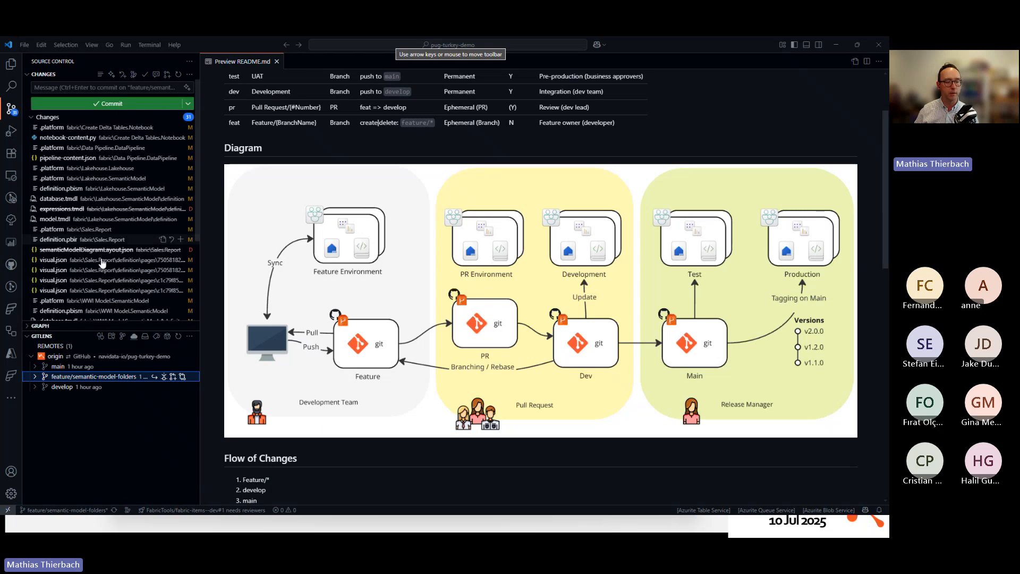
left_click(41, 336)
left_click(277, 62)
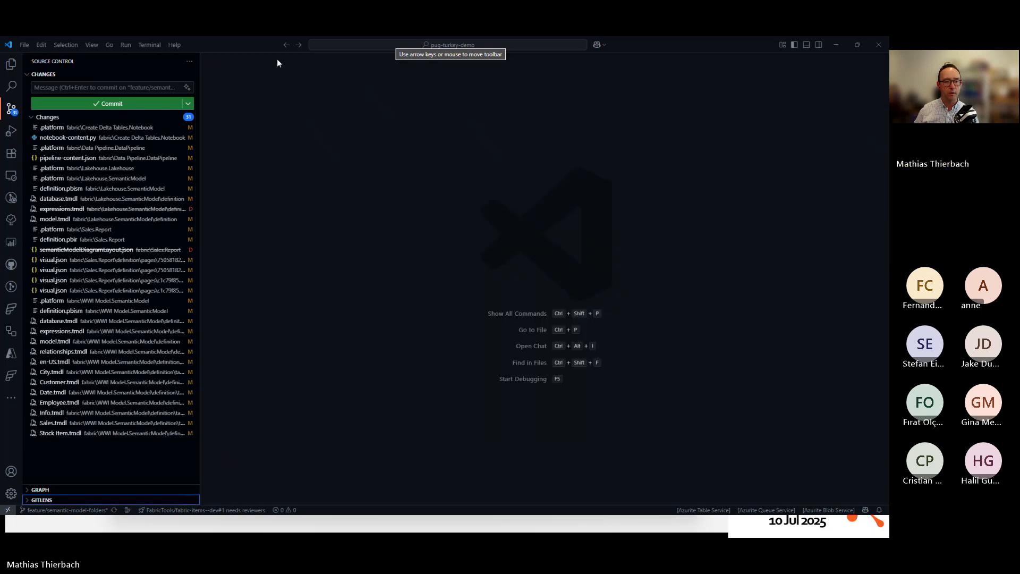
left_click_drag(201, 123, 289, 125)
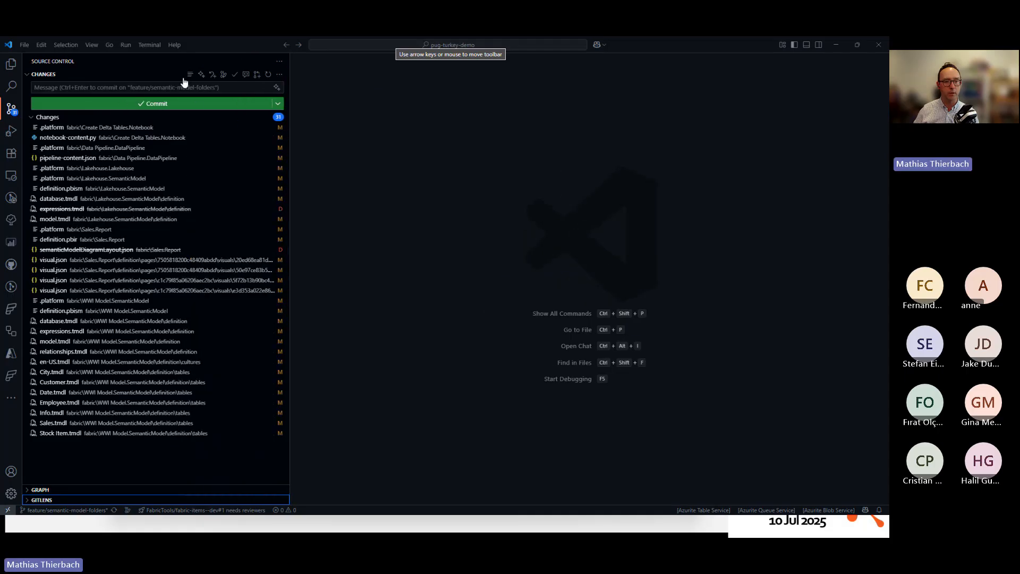
left_click(190, 73)
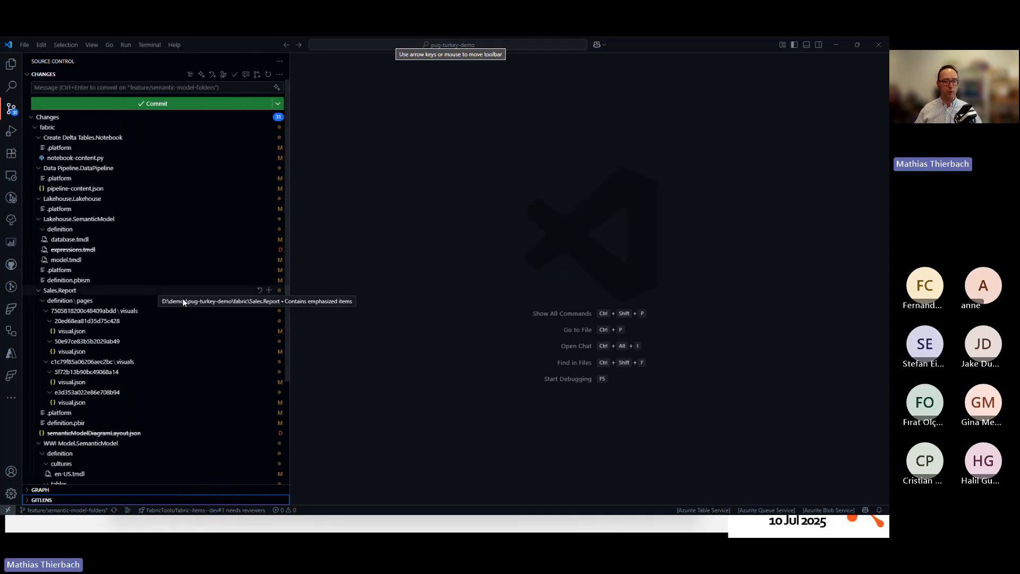
Look through the pending changes and examine the diffs of notebook-content.py and the data pipeline's pipeline-content.json down to its parameters.
scroll(183, 299, "down", 4)
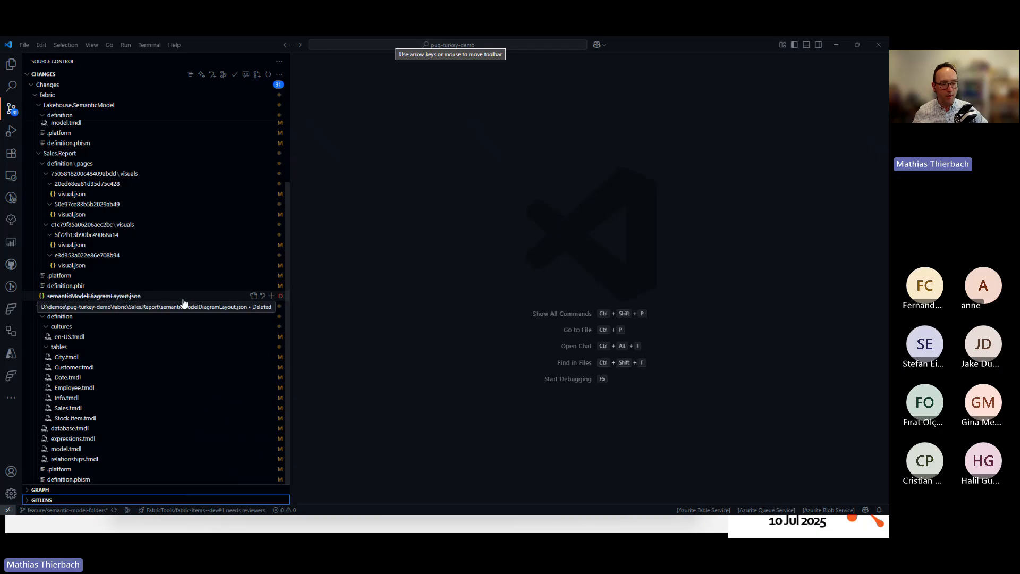
scroll(183, 303, "up", 4)
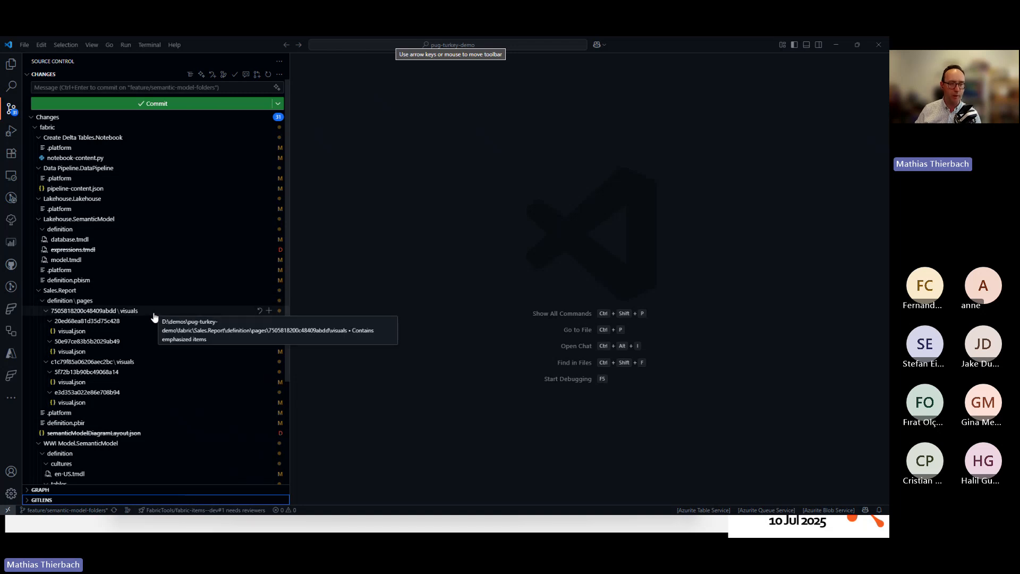
left_click(98, 159)
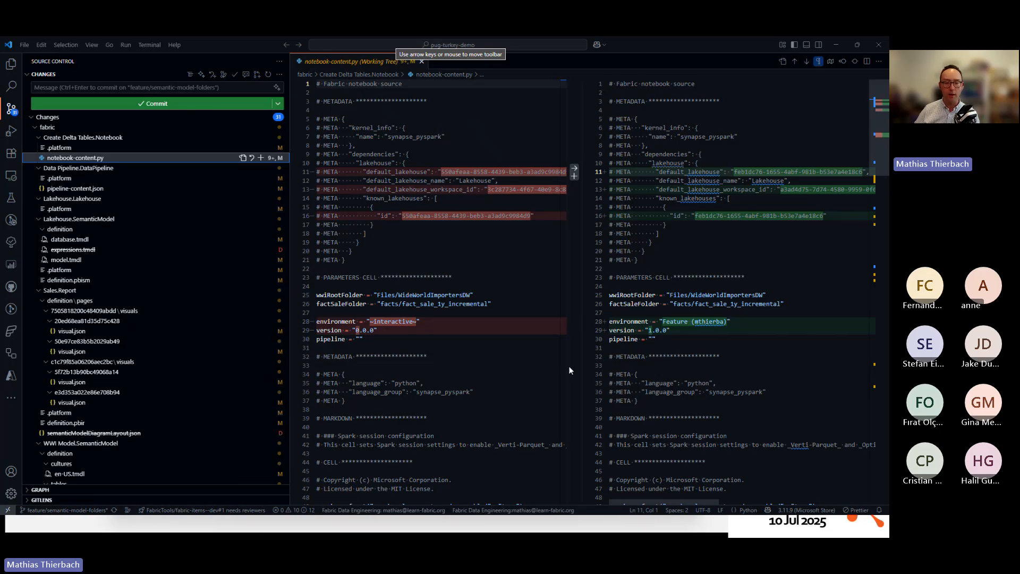
left_click(101, 189)
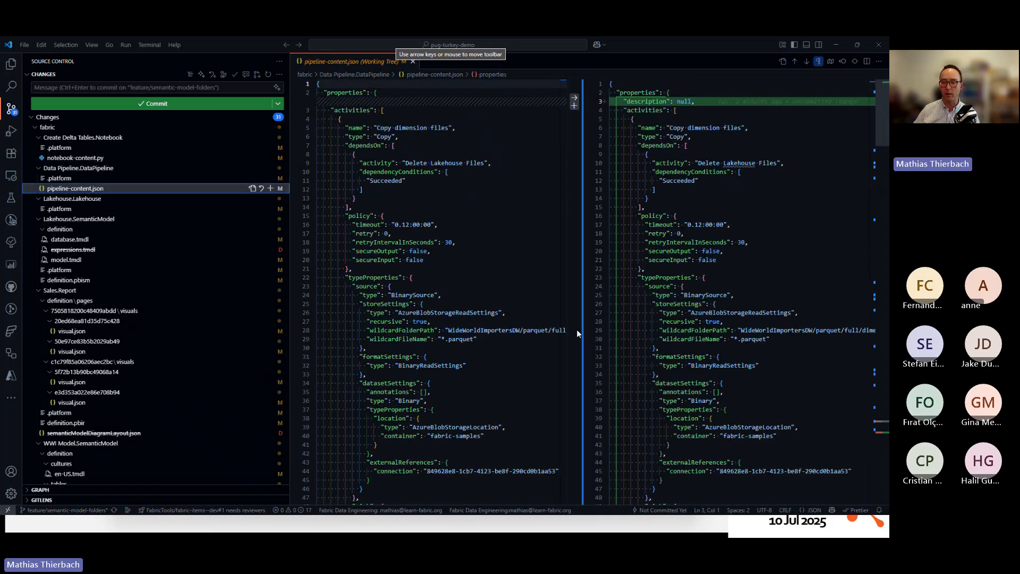
scroll(572, 327, "down", 20)
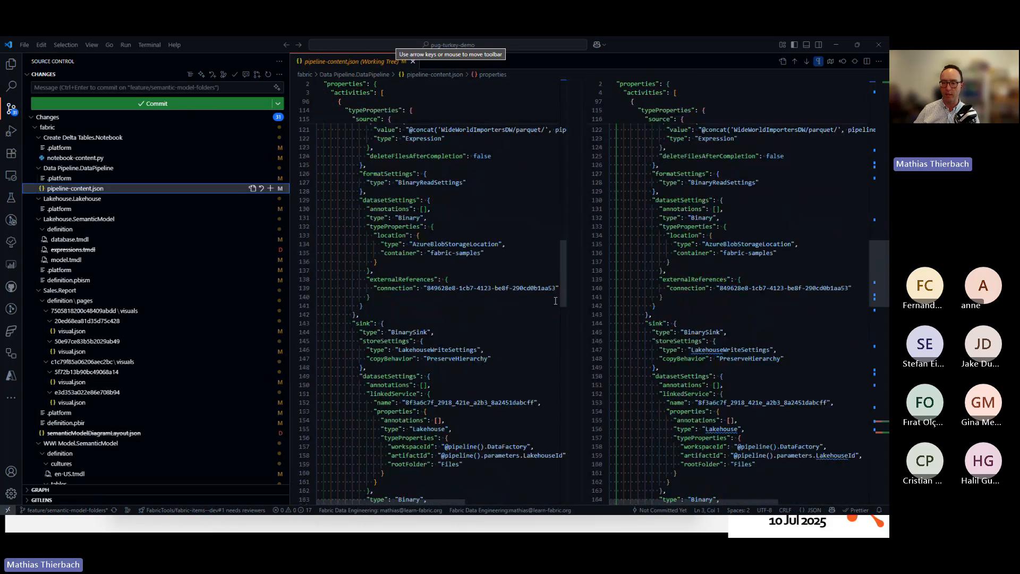
scroll(555, 300, "down", 20)
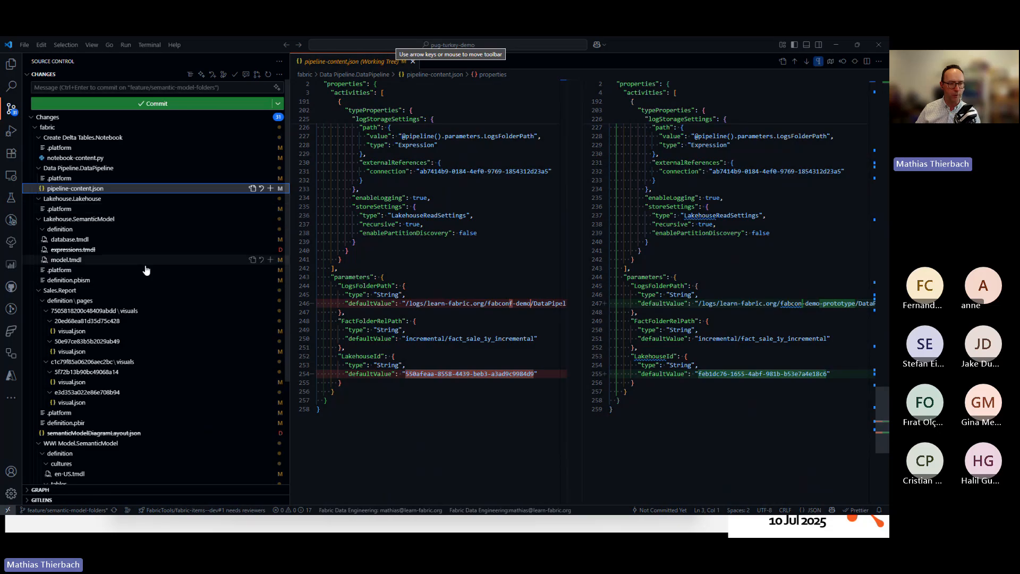
Compare the position values in the visual.json diffs of visuals 20ed68ea81d35d75c428 and 50e97ce83b5b2029ab49, marking the first visual's differences on both sides.
left_click(82, 333)
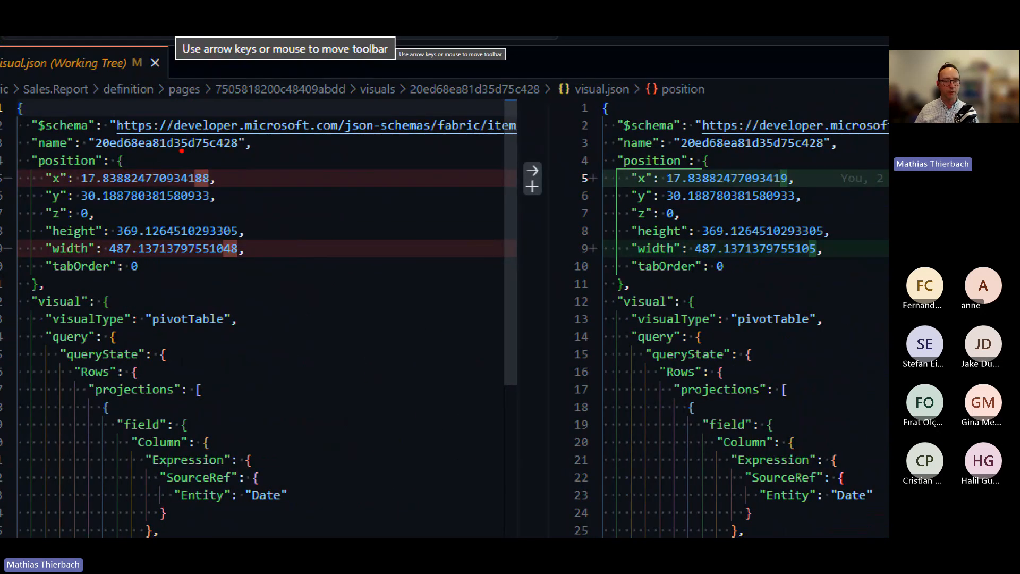
mouse_move(180, 148)
left_mouse_down()
mouse_move(244, 284)
mouse_move(272, 300)
left_mouse_up()
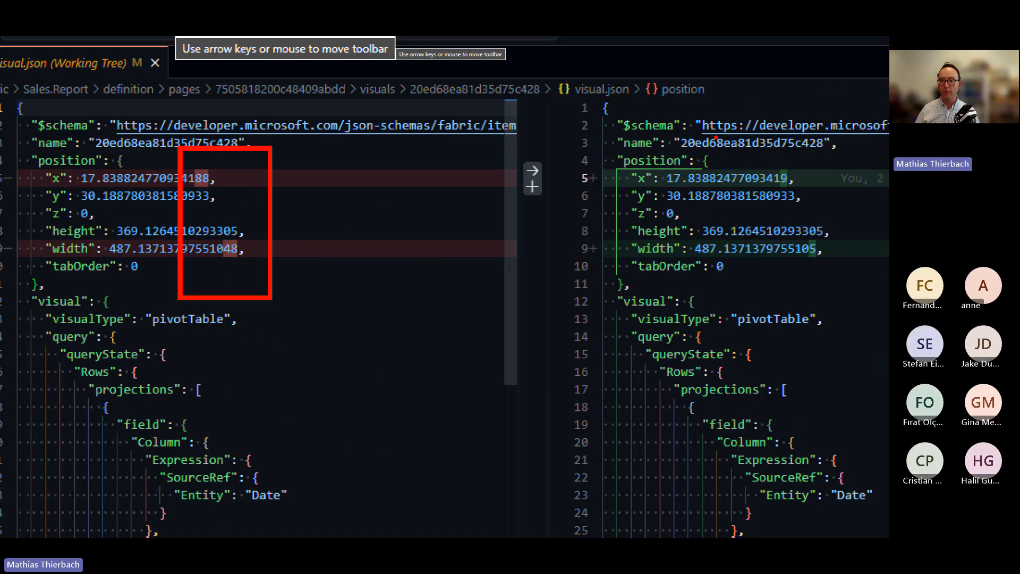
left_click_drag(761, 152, 852, 301)
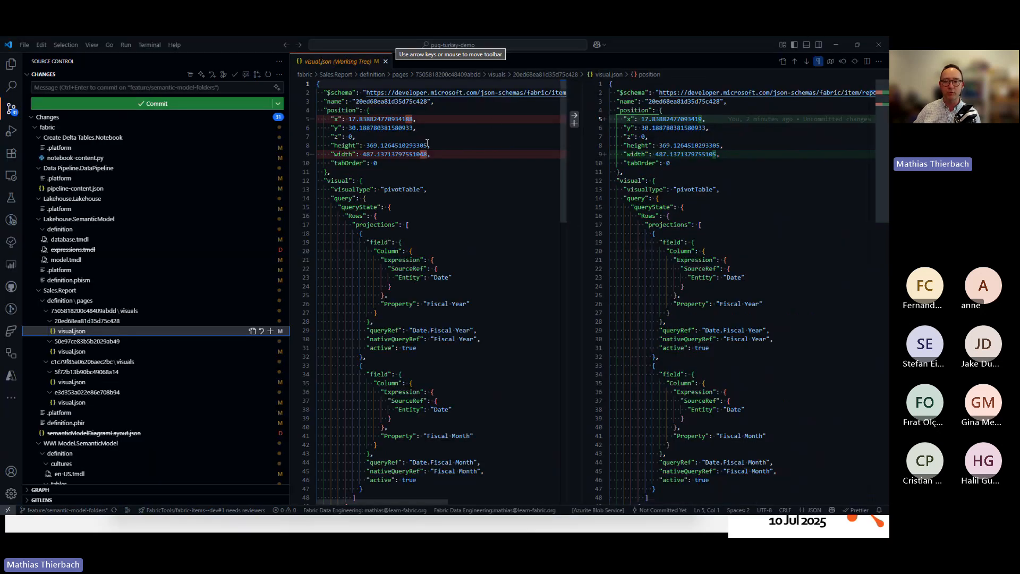
mouse_move(427, 143)
left_click(88, 353)
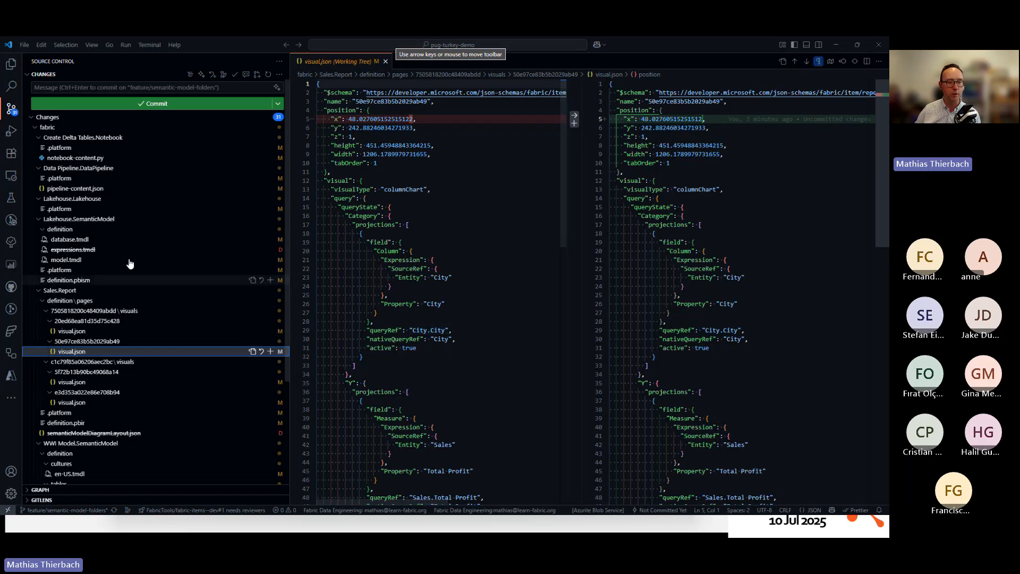
Collapse the Notebook, DataPipeline, Lakehouse, Lakehouse.SemanticModel and Sales.Report folders in the pending changes, leaving WWI Model.SemanticModel expanded.
left_click(58, 137)
left_click(59, 148)
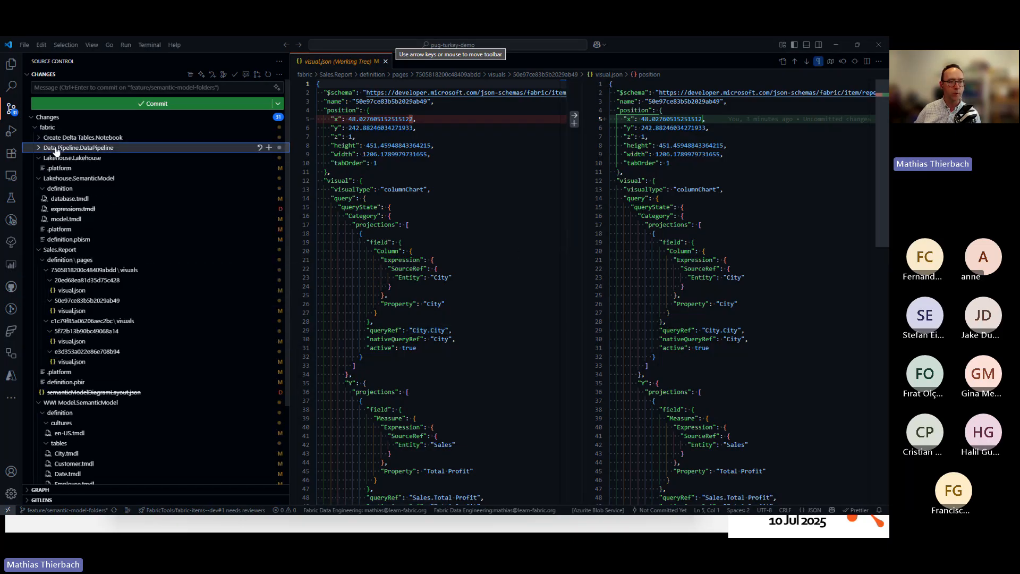
left_click(58, 158)
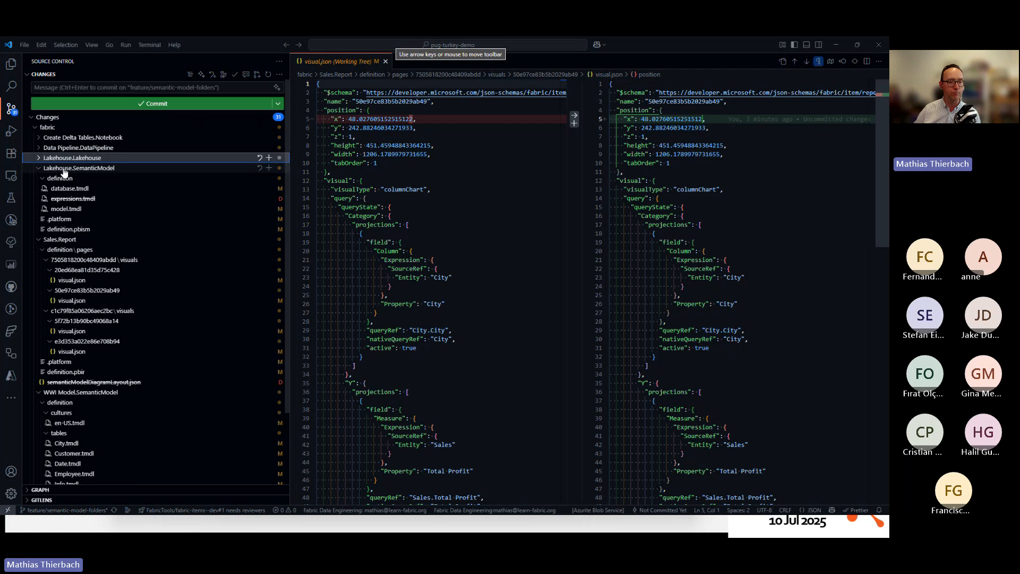
left_click(63, 168)
left_click(61, 178)
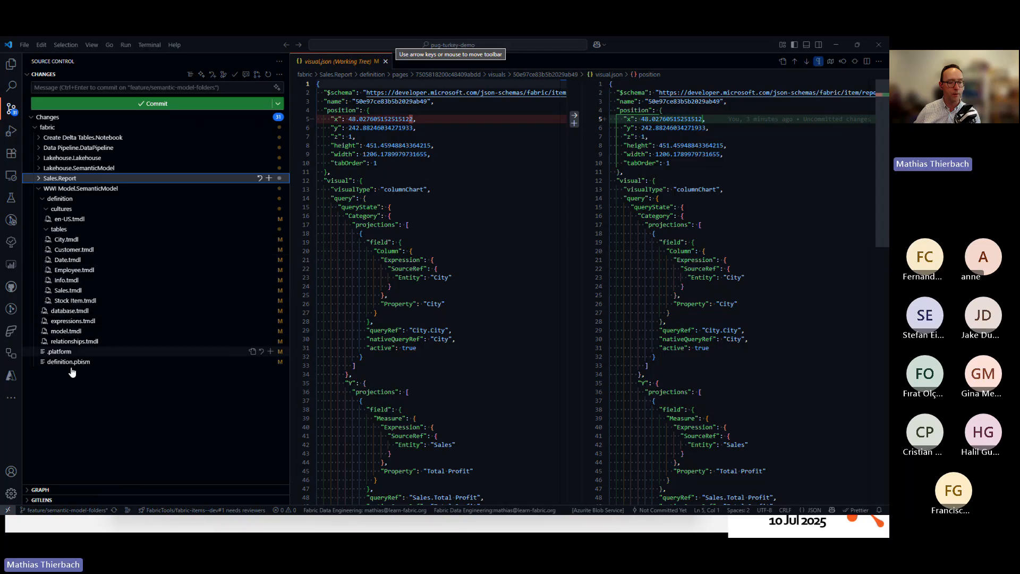
Review the display folder changes in WWI Model's Sales.tmdl and stage only that file.
left_click(88, 292)
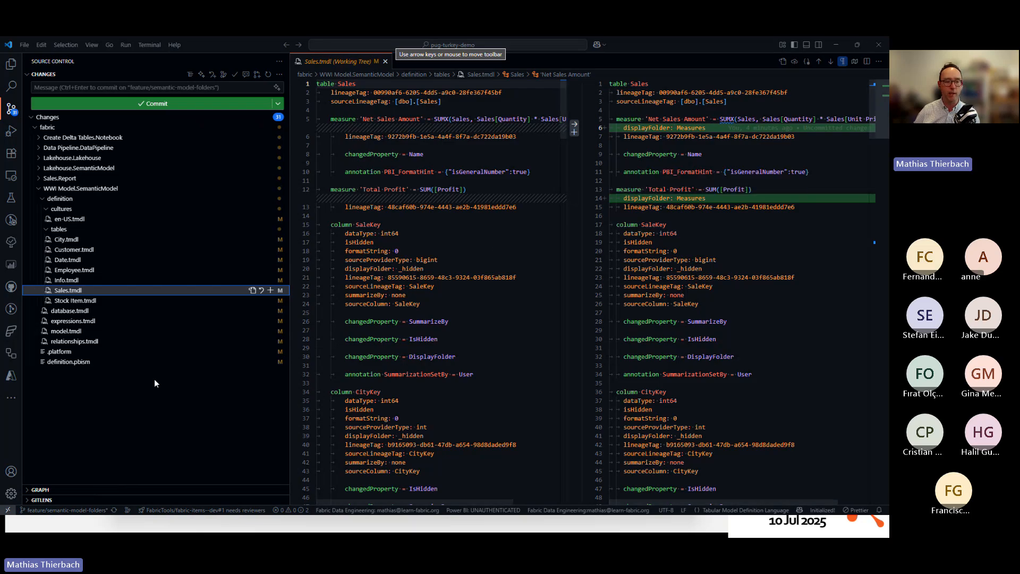
left_click(268, 291)
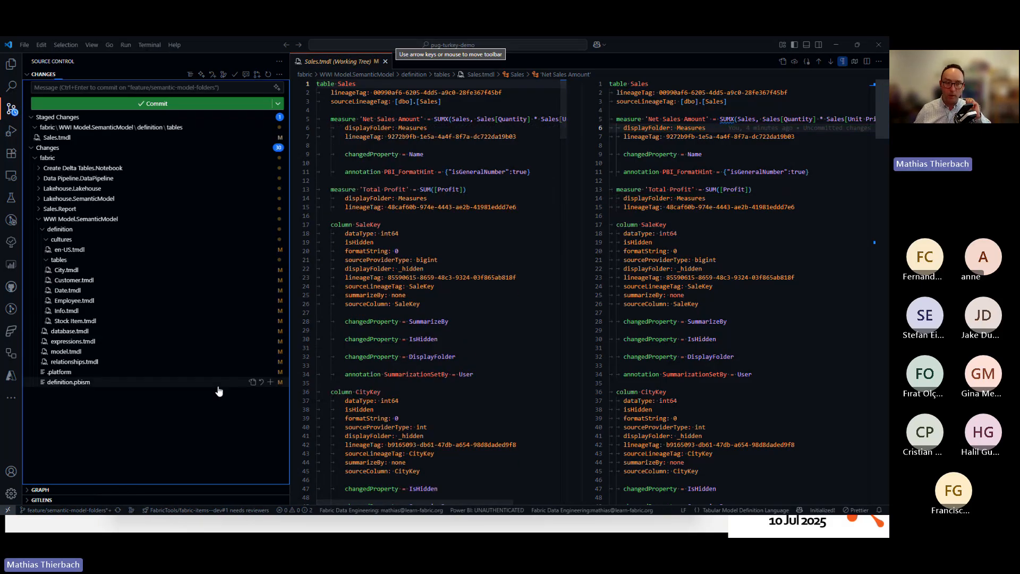
left_click(74, 142)
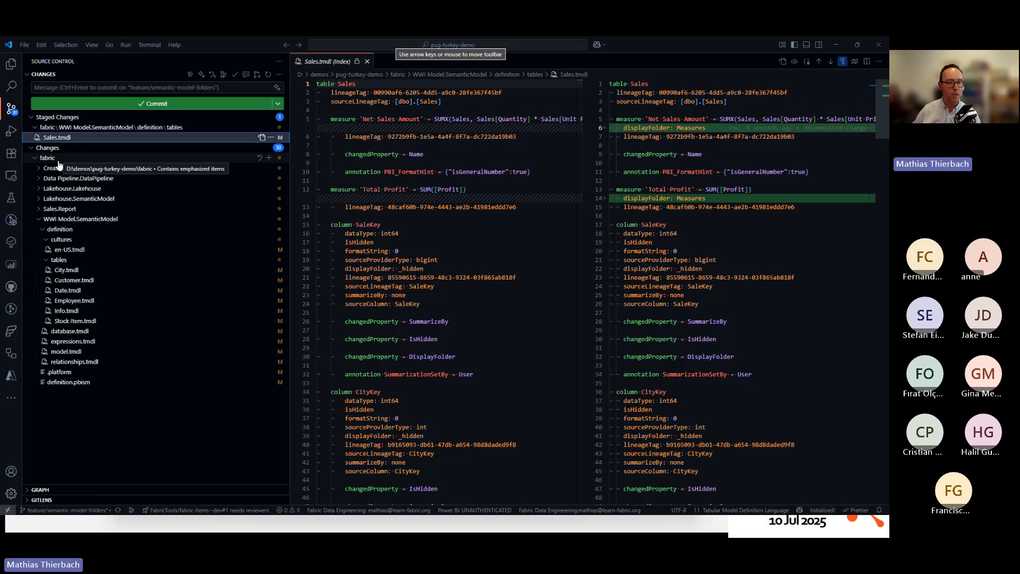
left_click(58, 219)
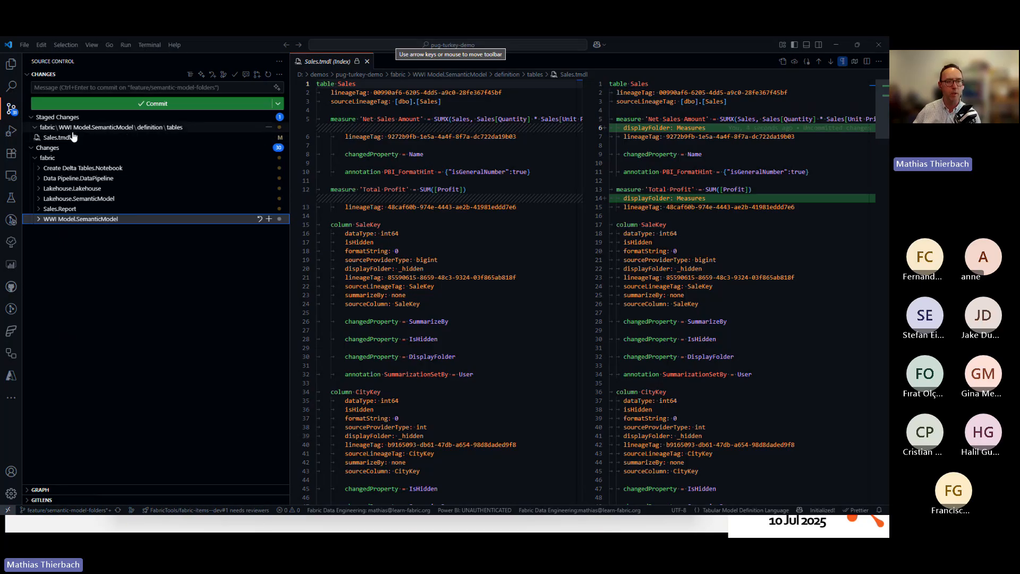
Commit the staged file with the message "[SemanticModel] Added Measures/ display folder".
left_click(149, 87)
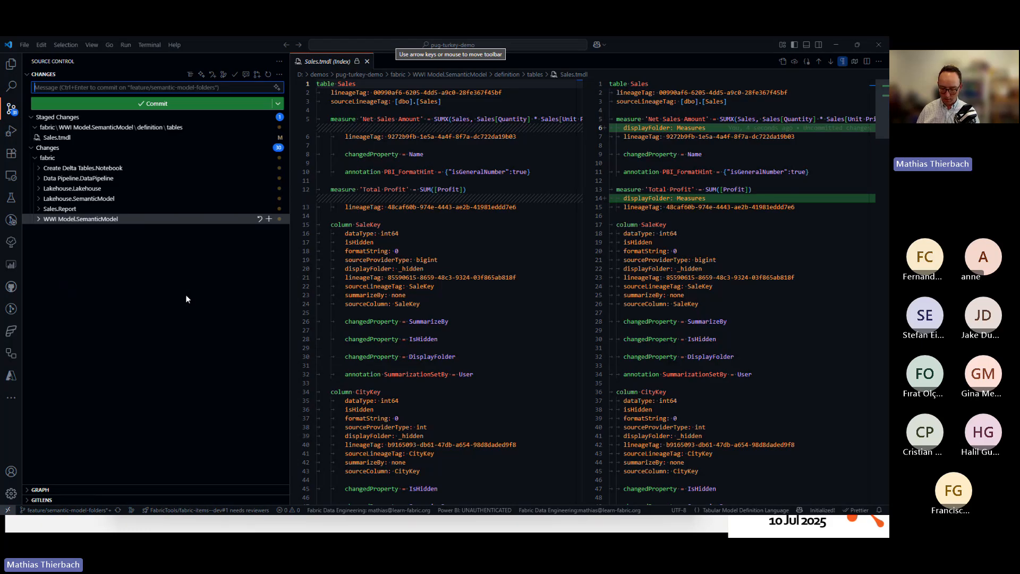
type("[SemanticModel")
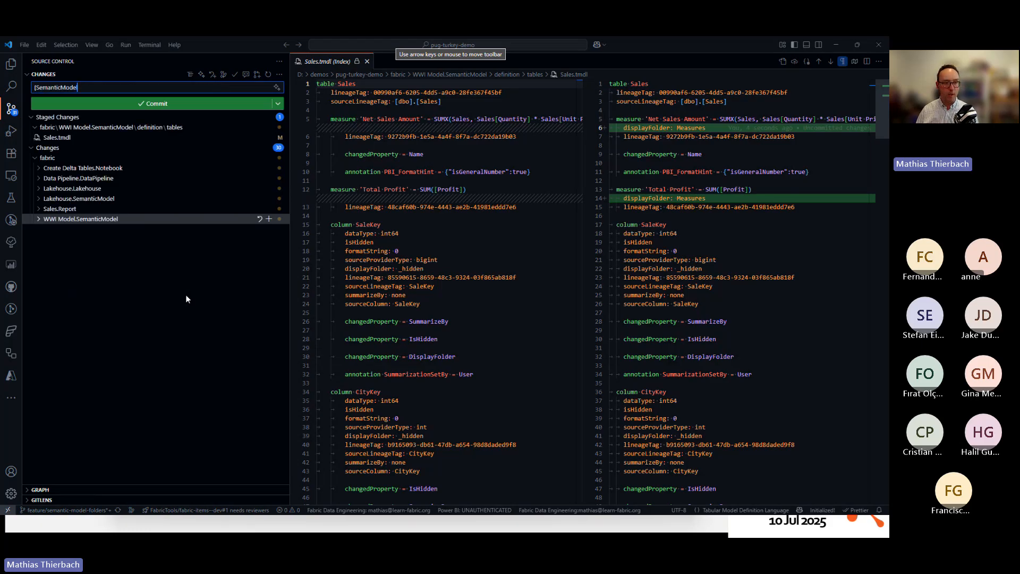
type("] Added")
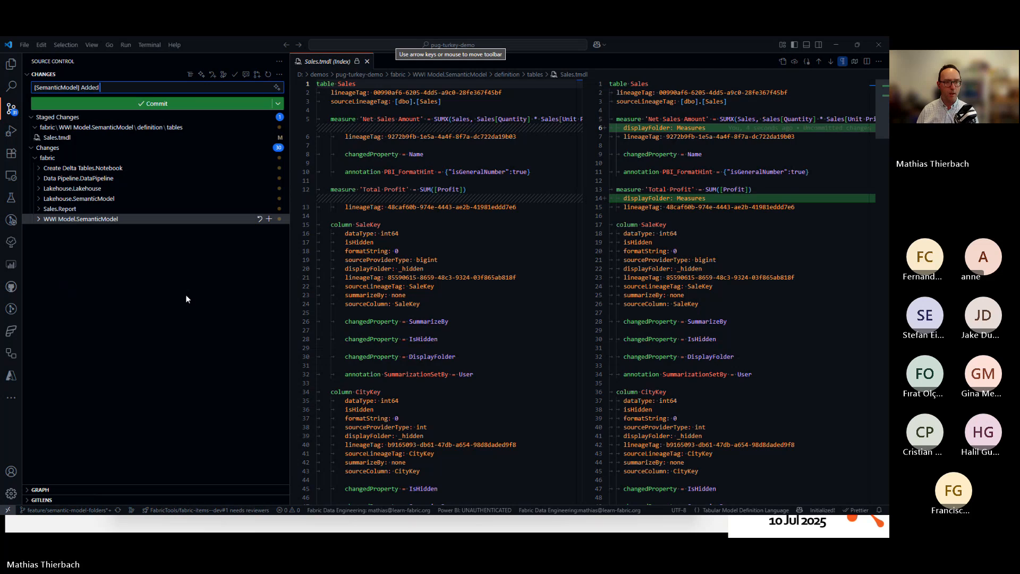
type(" Measur")
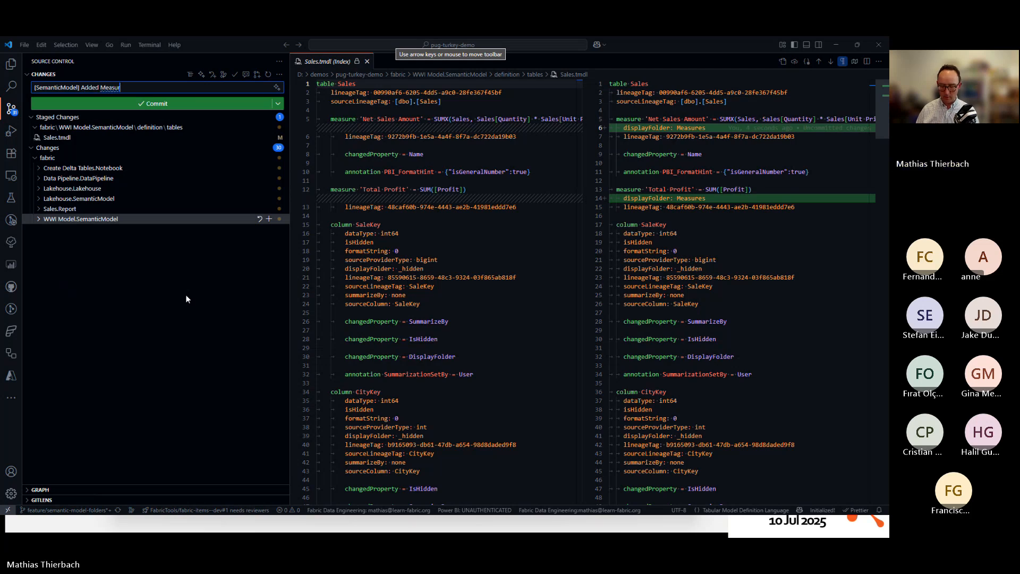
type("es/ display folder")
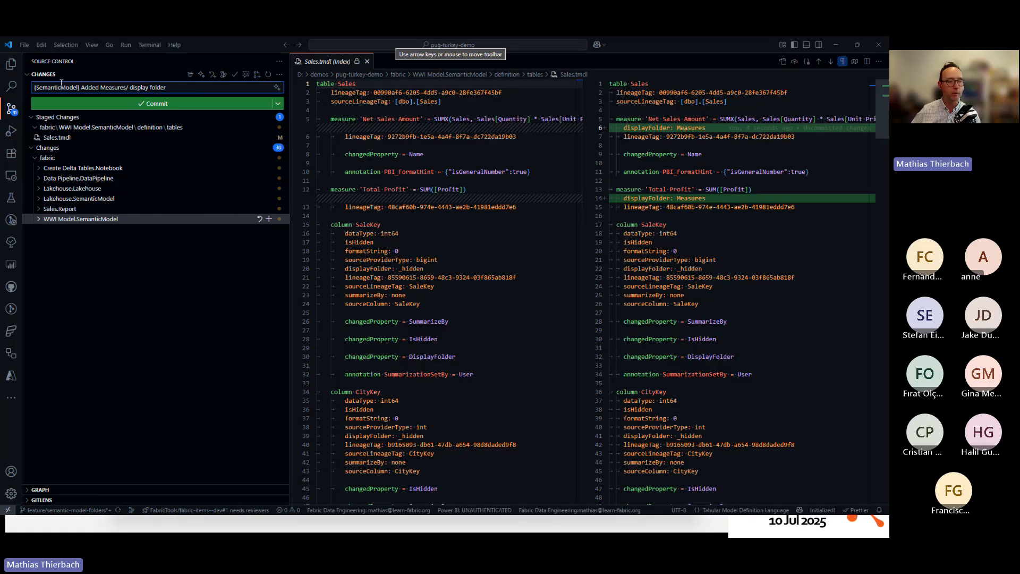
left_click(154, 104)
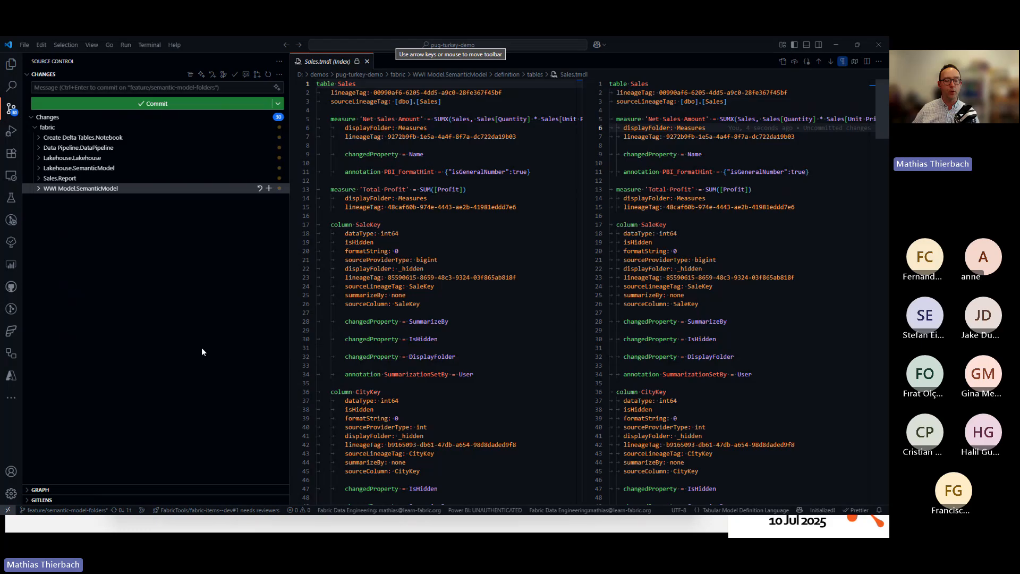
Switch to Power BI in the browser, open the feature workspace's Sales report, and view its Profit and Sales Overview pages.
key("alt+Tab")
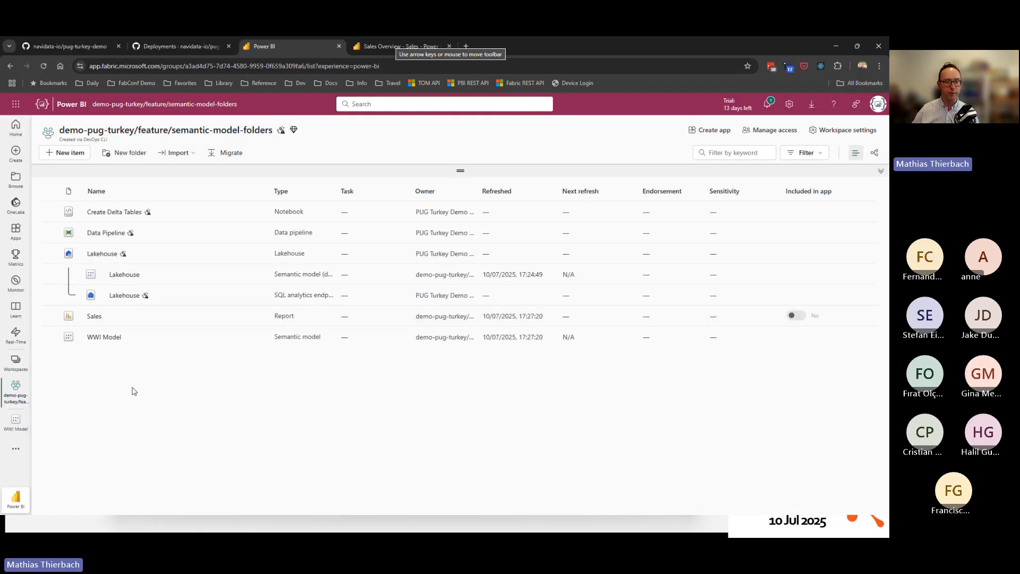
left_click(94, 316)
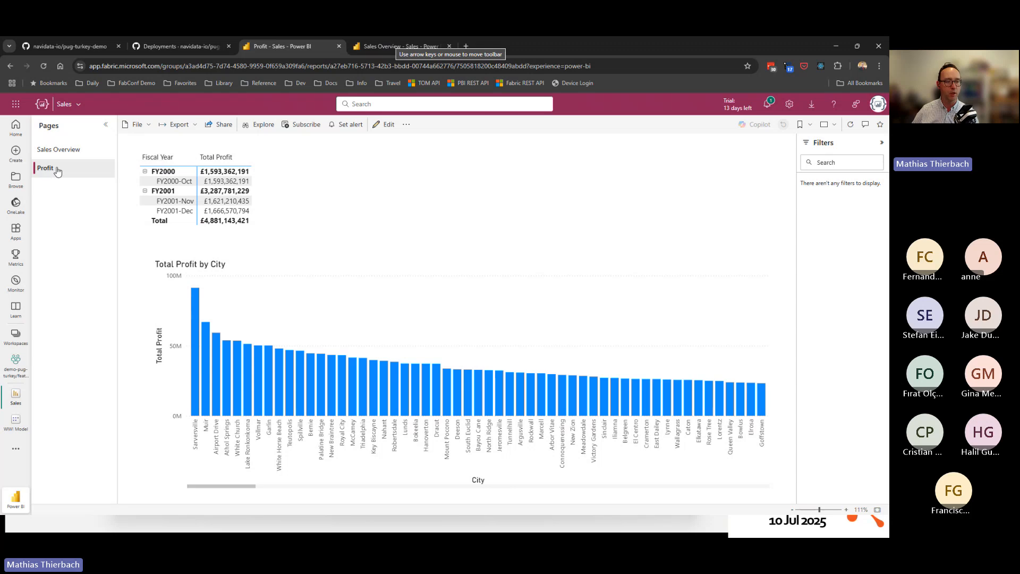
left_click(57, 149)
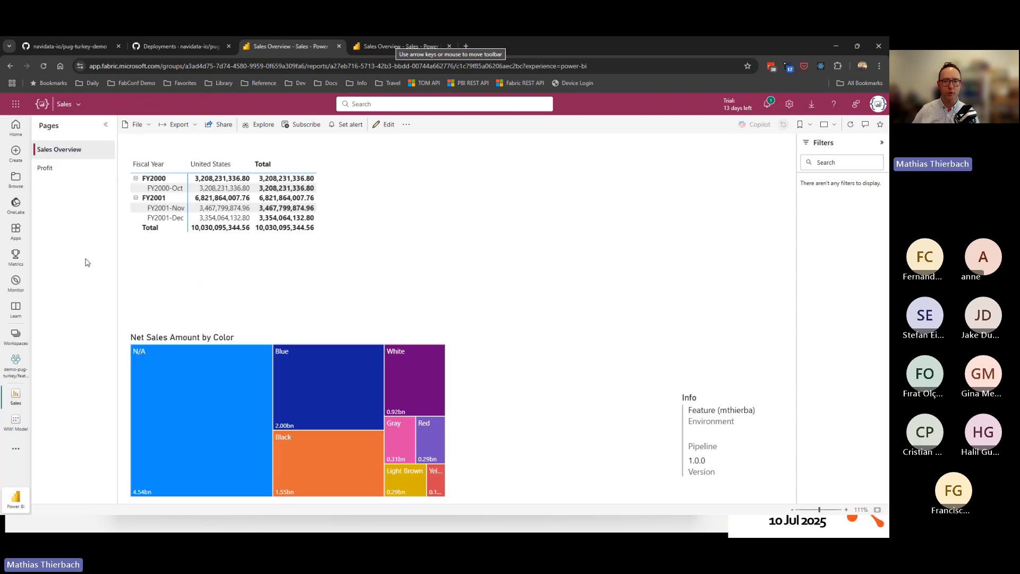
Return to Visual Studio Code and open pages.json from the Sales.Report definition's pages folder in the file explorer.
key("alt+Tab")
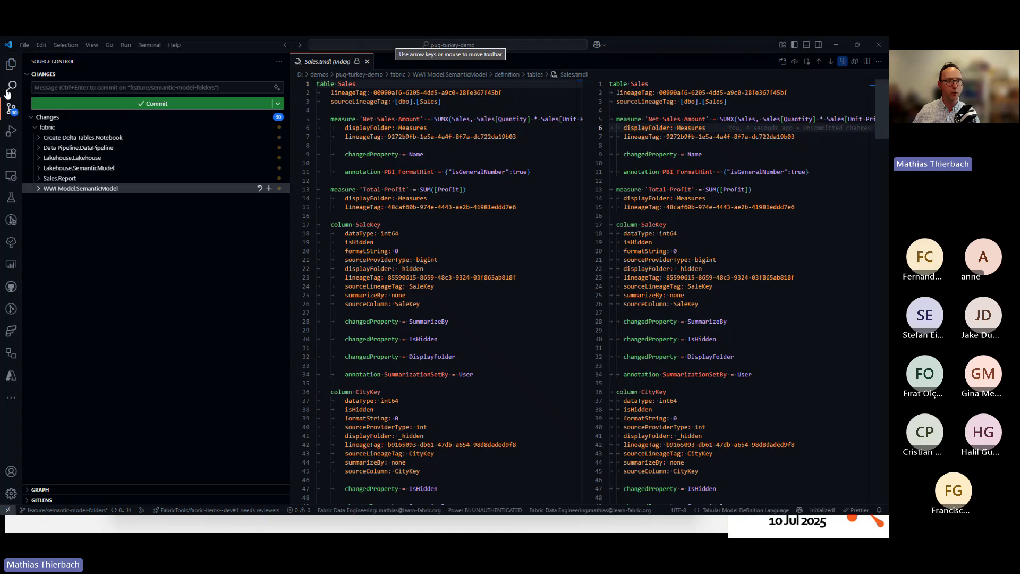
left_click(10, 64)
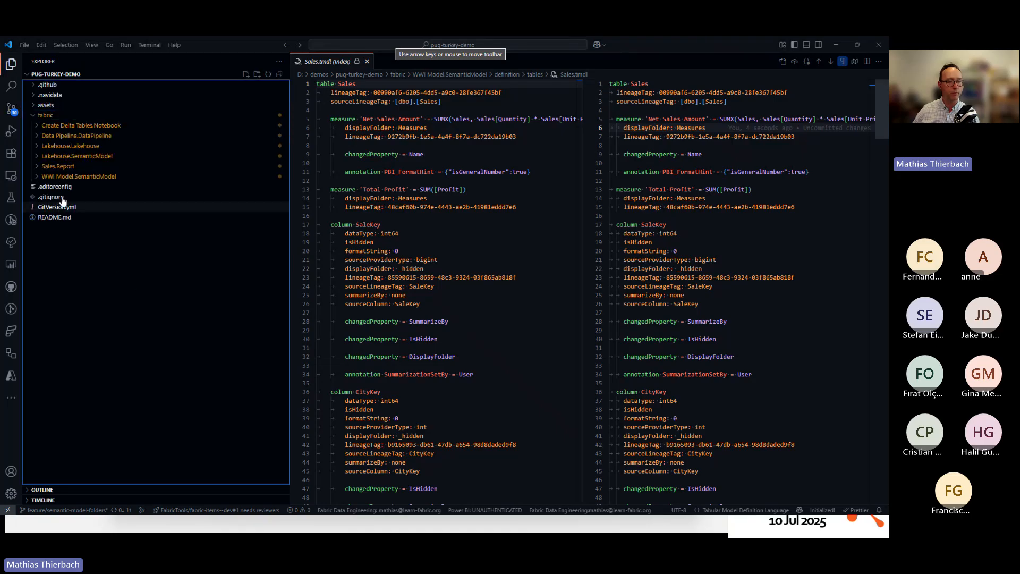
left_click(59, 166)
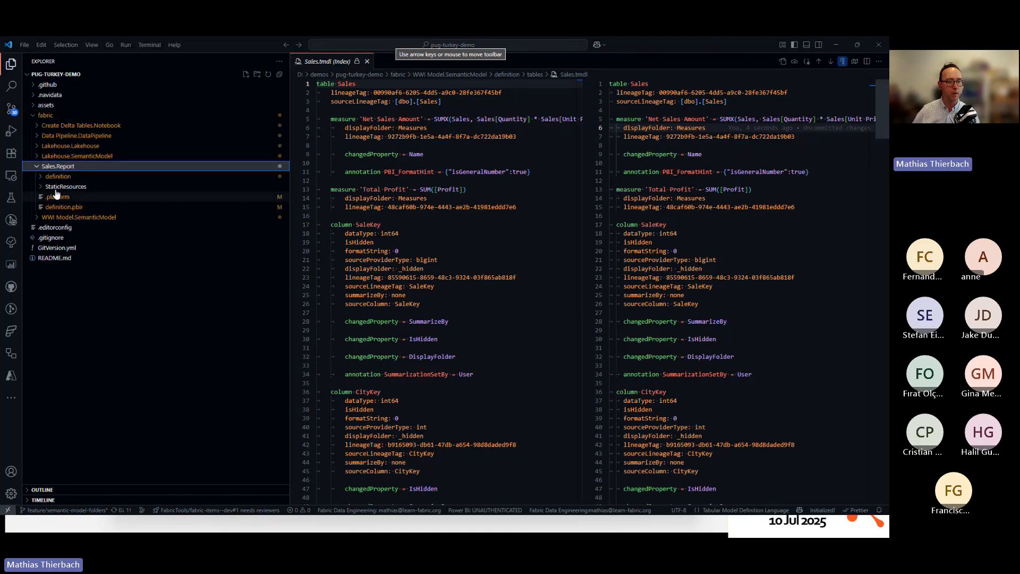
left_click(58, 176)
left_click(59, 186)
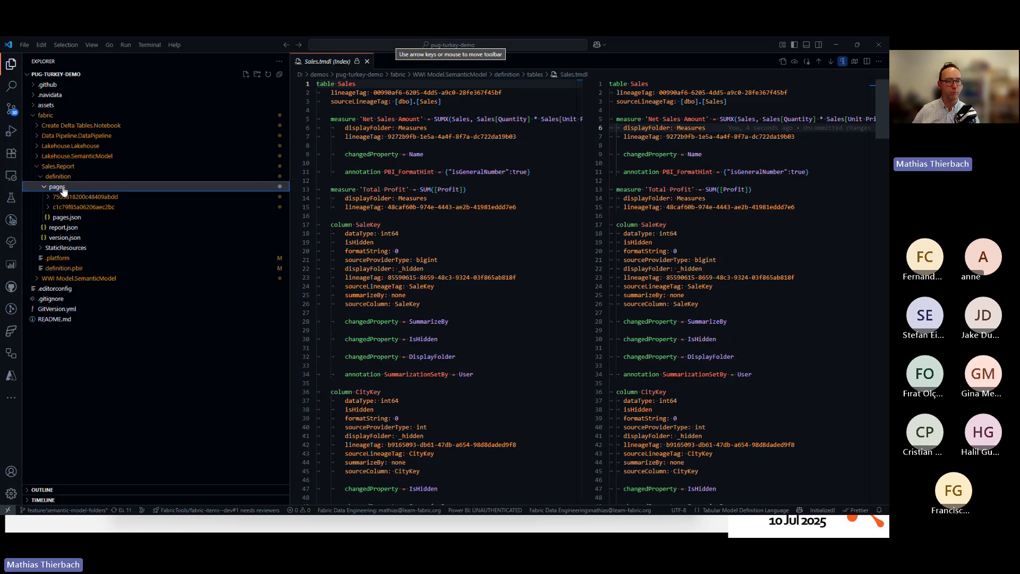
left_click(74, 218)
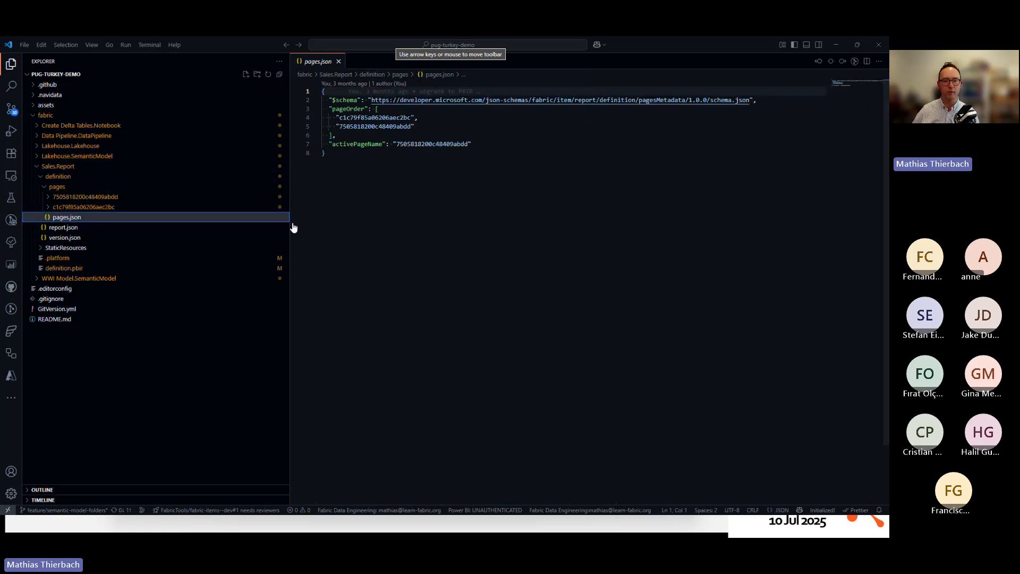
Set activePageName in pages.json to the first page ID in pageOrder, c1c79f85a06206aec2bc, and save the file.
left_click_drag(486, 145, 334, 109)
left_click(387, 156)
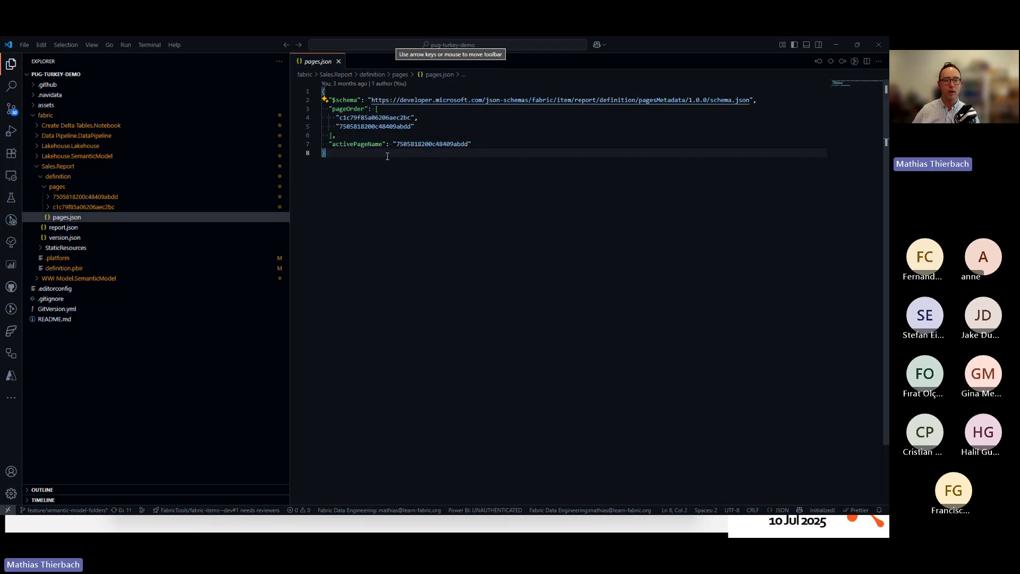
double_click(367, 118)
double_click(367, 126)
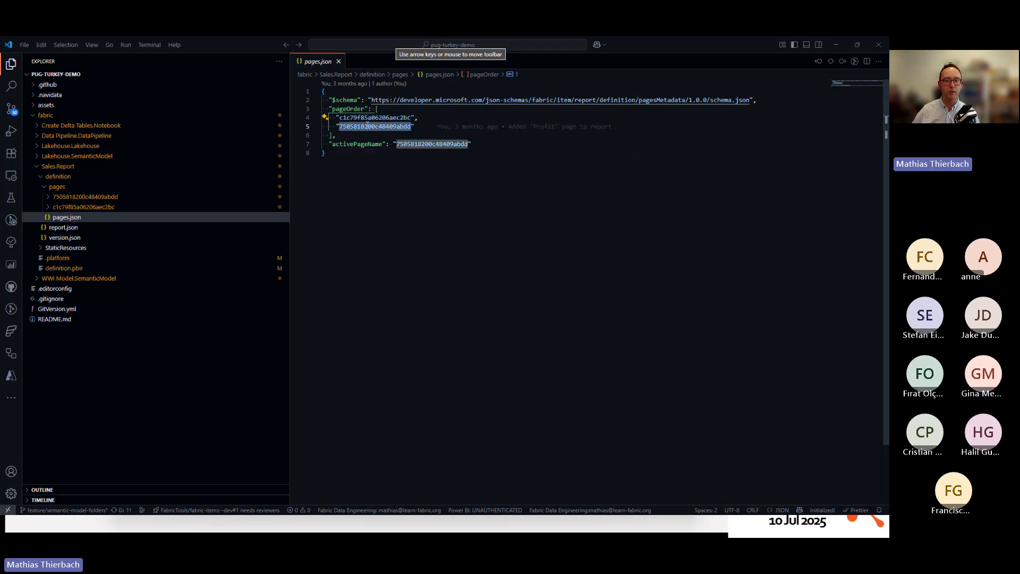
left_click(384, 153)
double_click(361, 117)
key("ctrl+c")
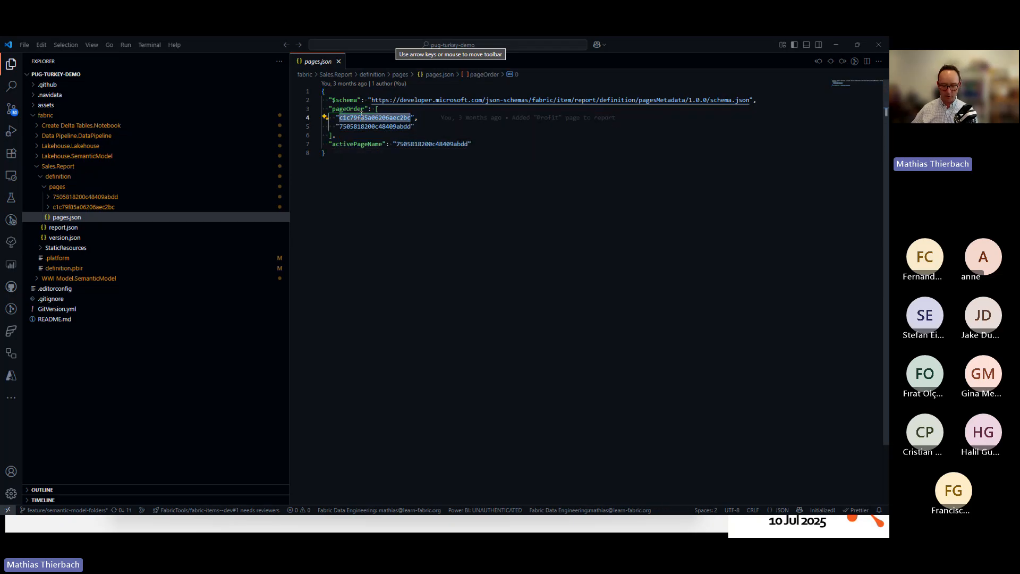
double_click(431, 144)
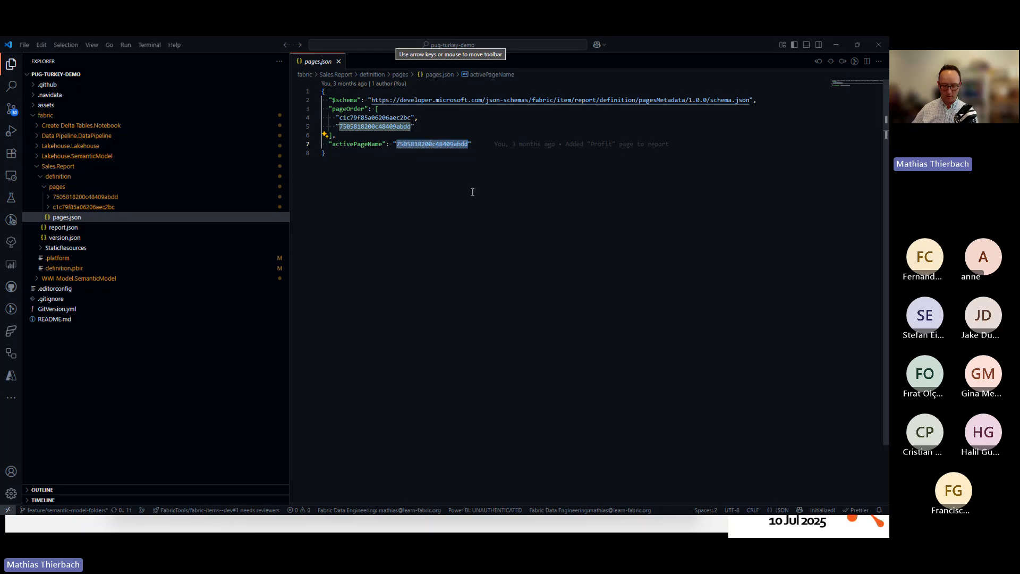
key("ctrl+v")
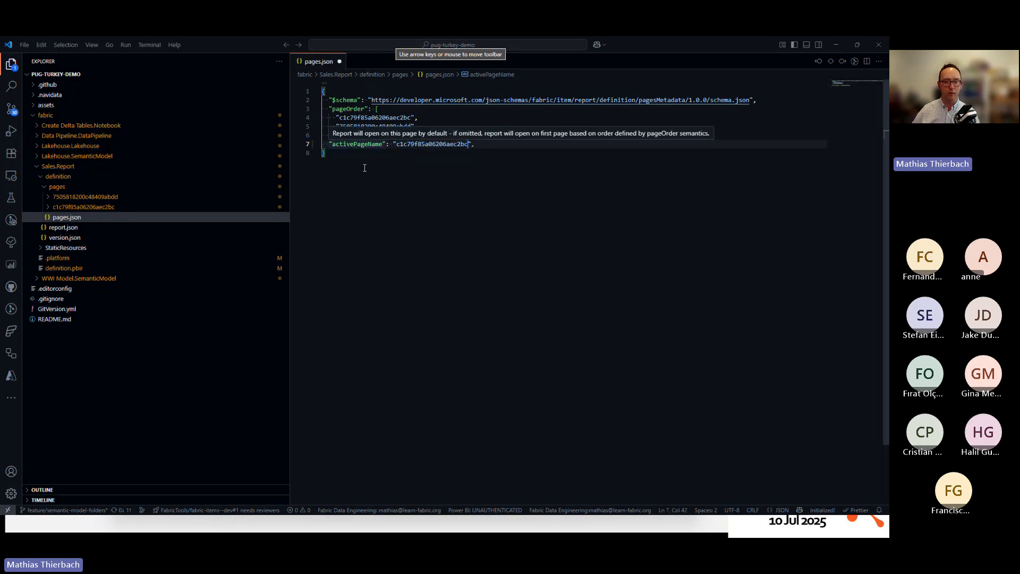
key("ctrl+s")
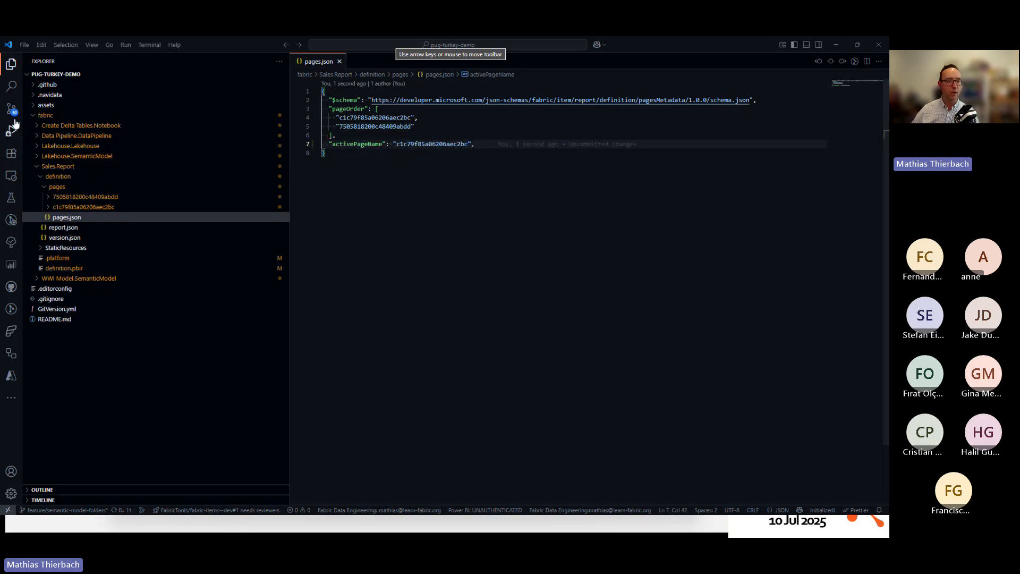
Review the active page change in Sales.Report's pages.json under source control and stage only that file.
left_click(11, 110)
left_click(63, 179)
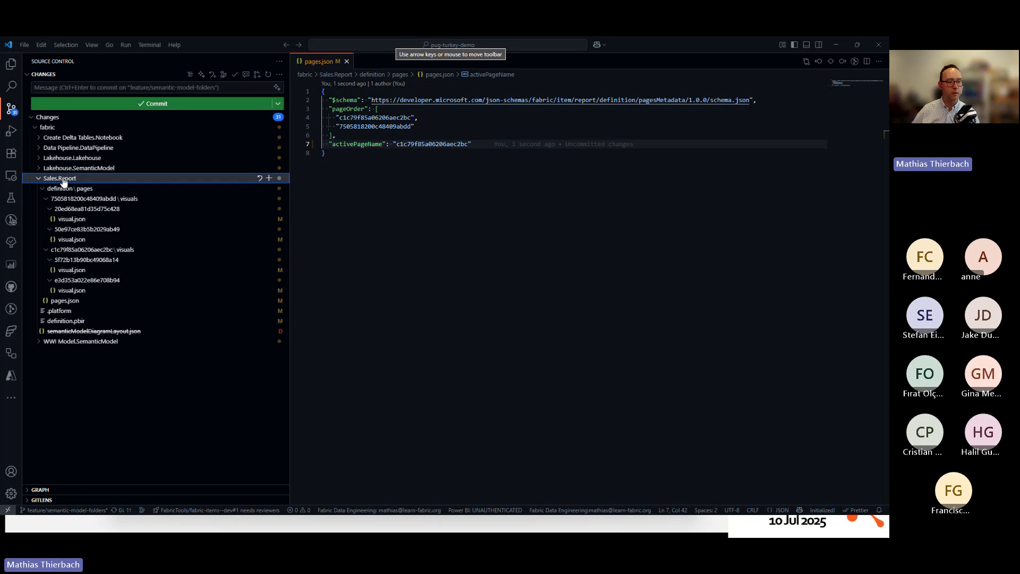
left_click(118, 301)
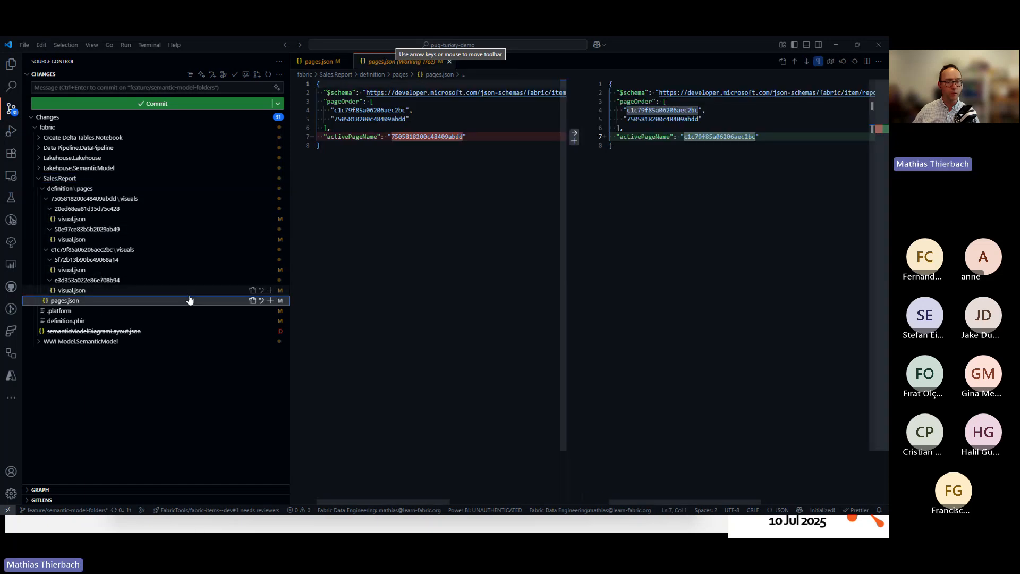
left_click(270, 301)
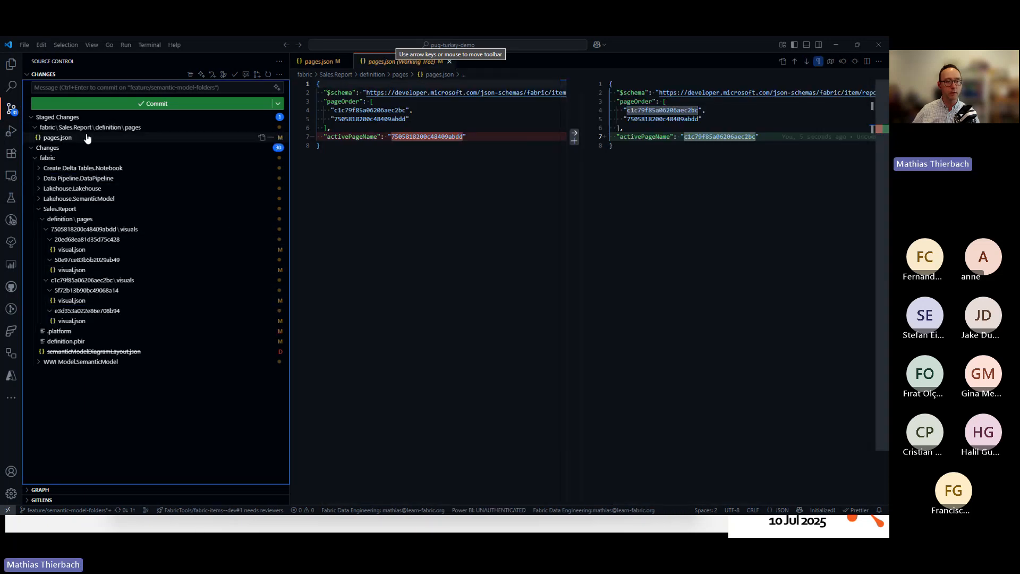
left_click(88, 138)
Commit the staged file with the message "[Report] Switched back landing page" and sync the feature branch to the remote.
left_click(99, 88)
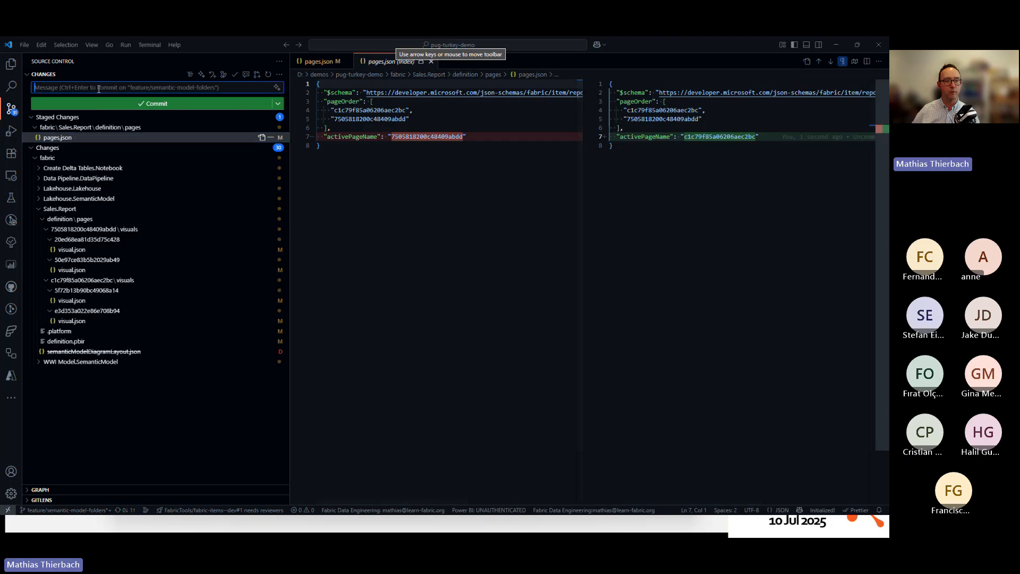
type("[")
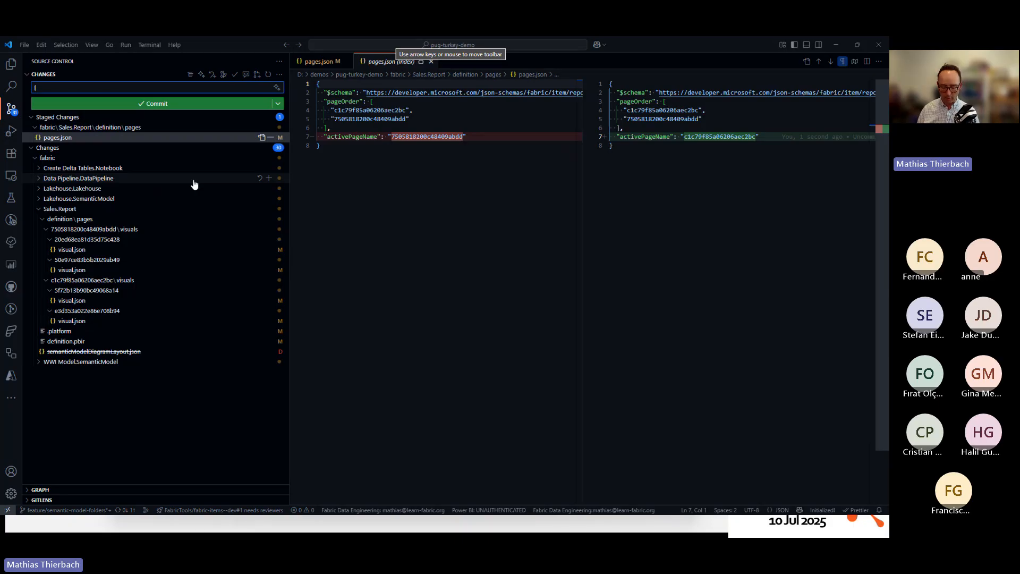
type("eport] Switched back")
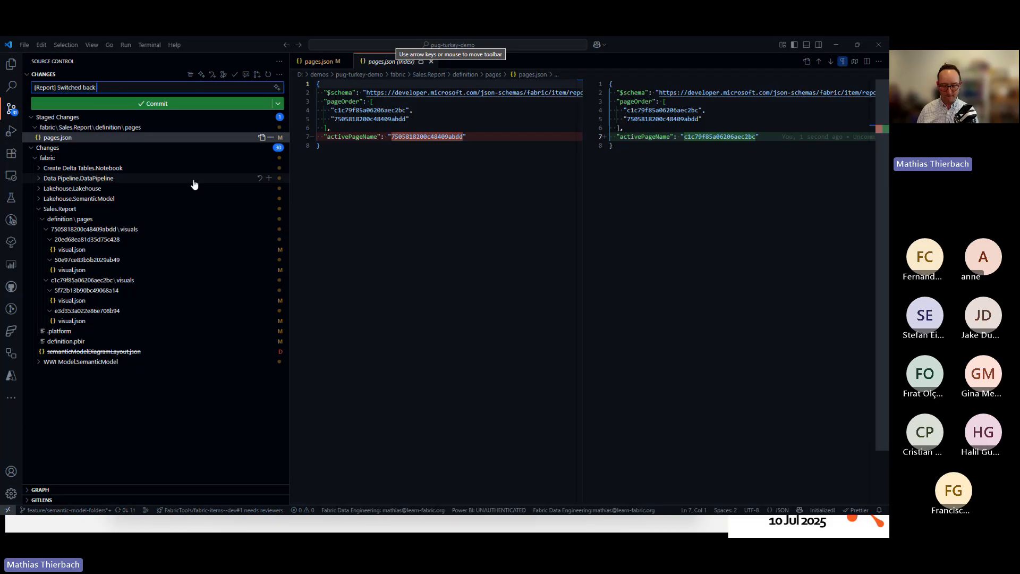
type(" landing page")
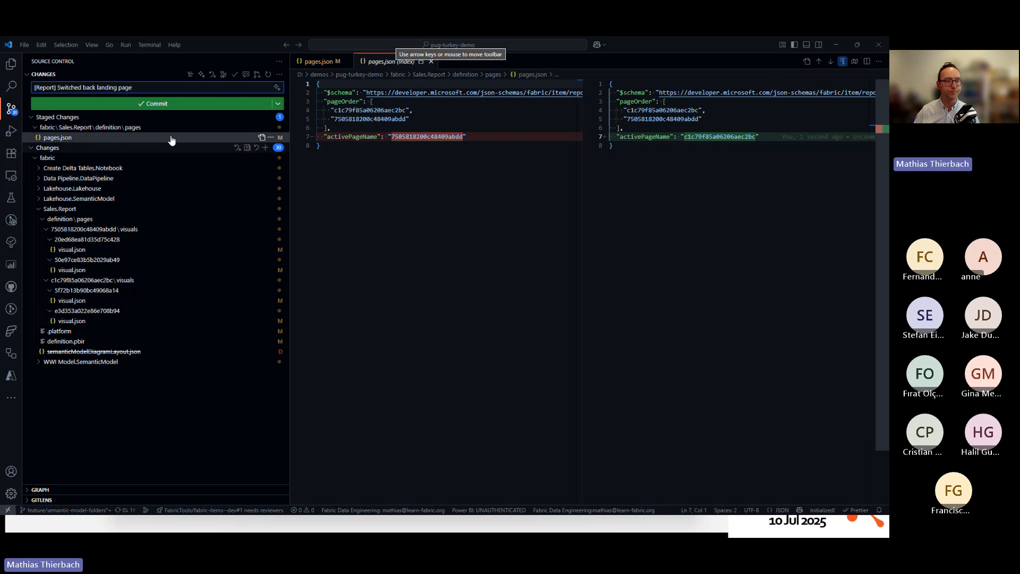
left_click(158, 104)
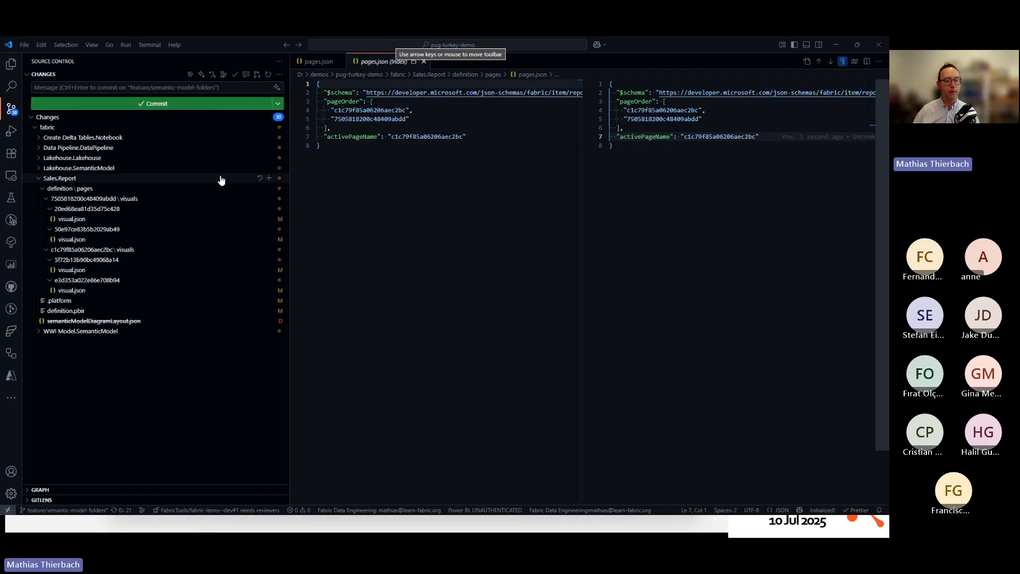
left_click(122, 510)
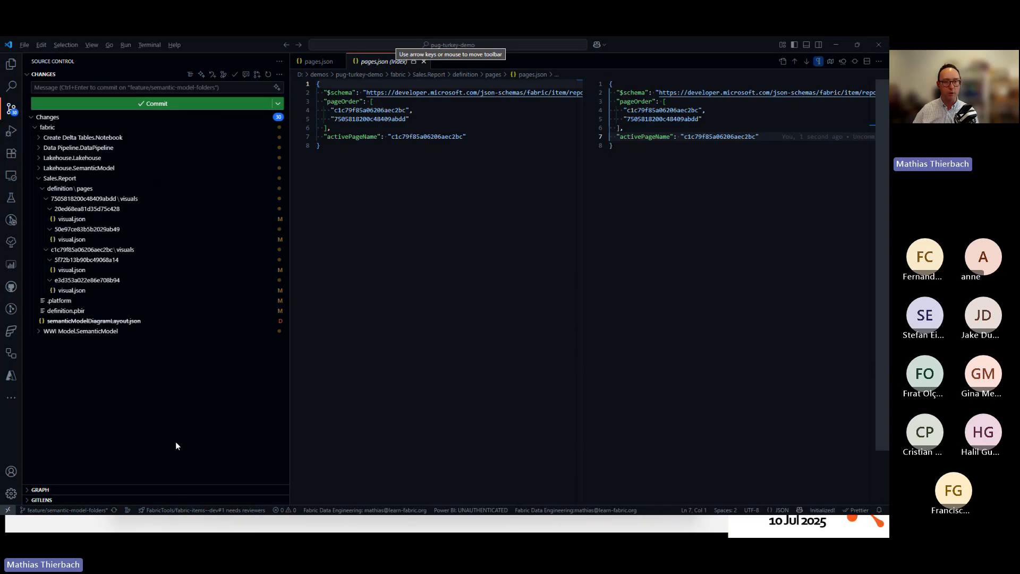
Switch to the pug-turkey-demo repository on GitHub in the browser and start a pull request from feature/semantic-model-folders into develop.
key("alt+Tab")
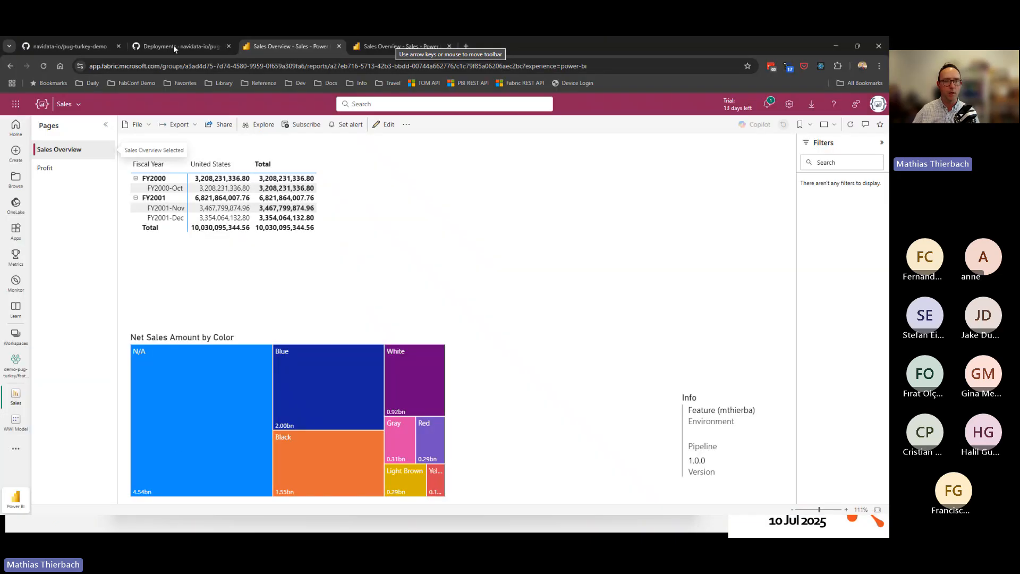
left_click(61, 46)
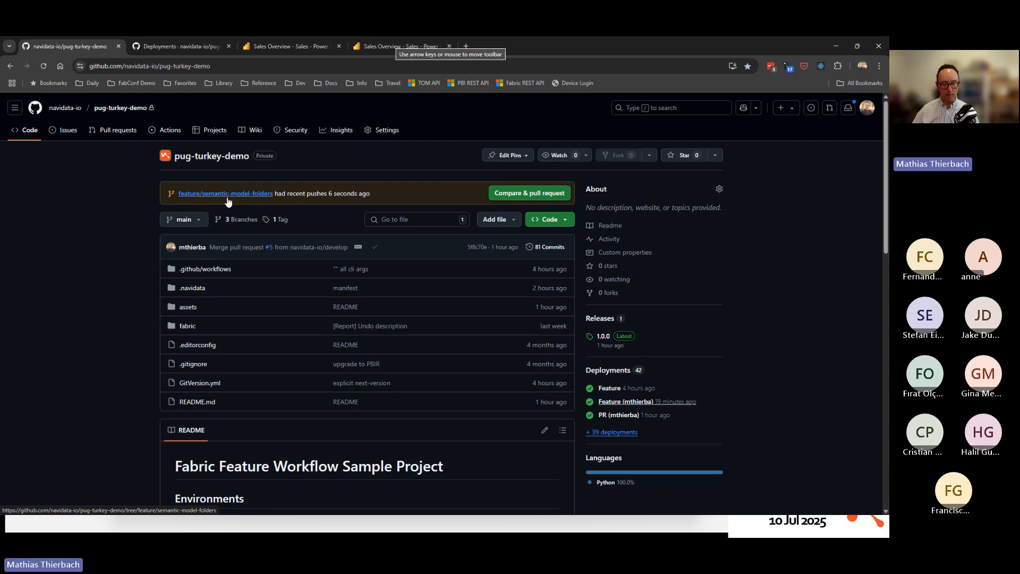
key("ctrl+1")
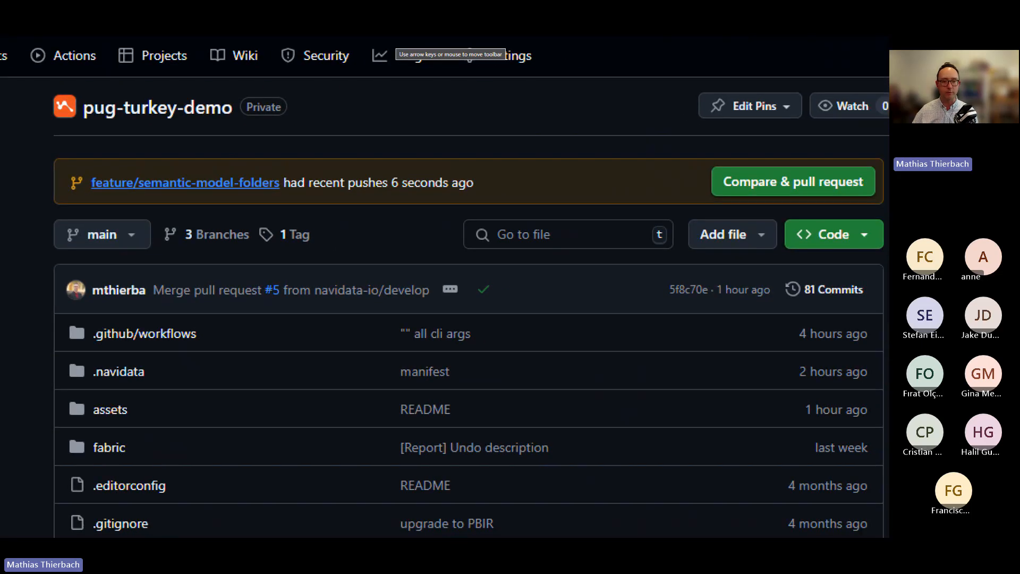
key("Escape")
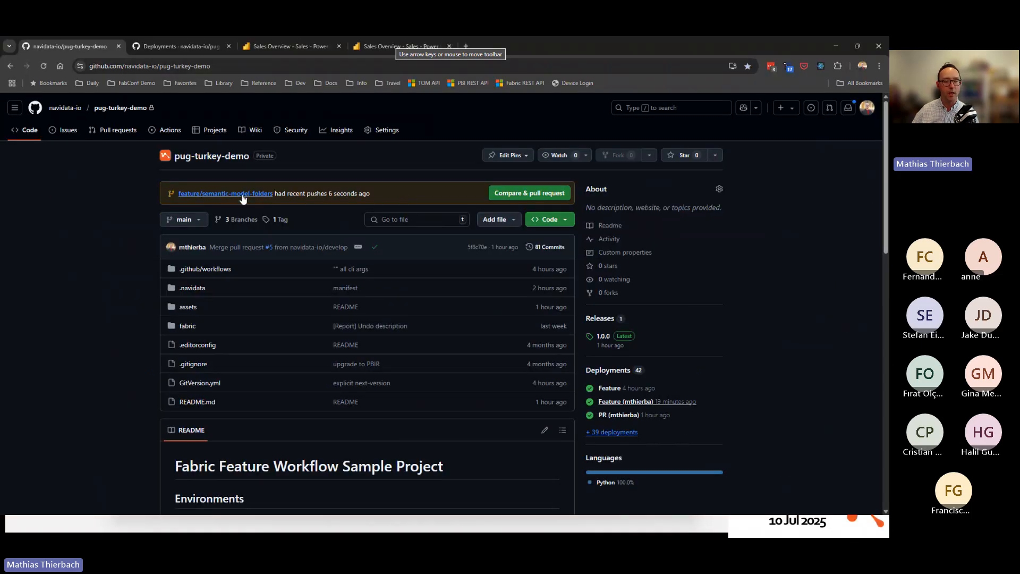
left_click(549, 193)
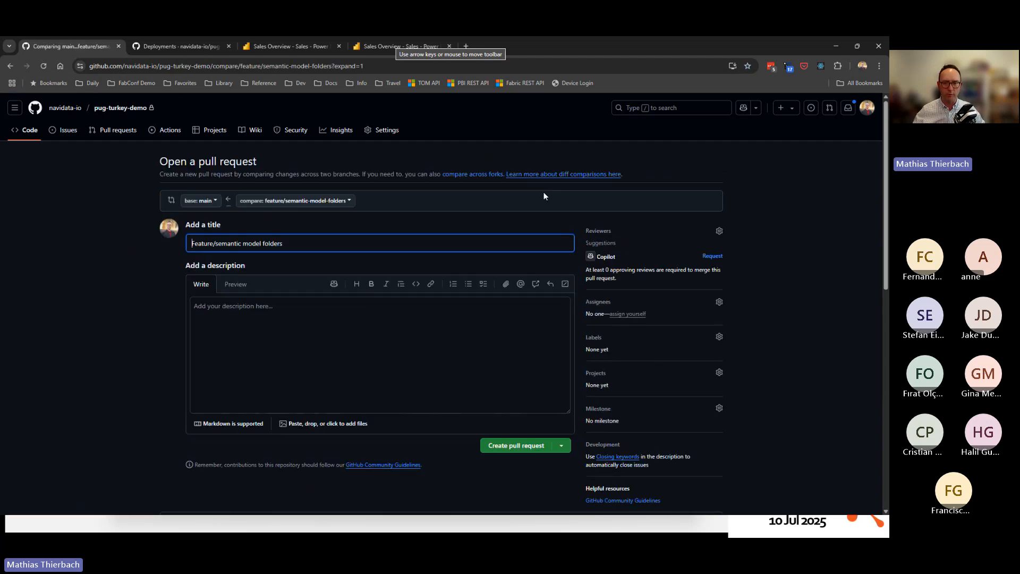
left_click(205, 201)
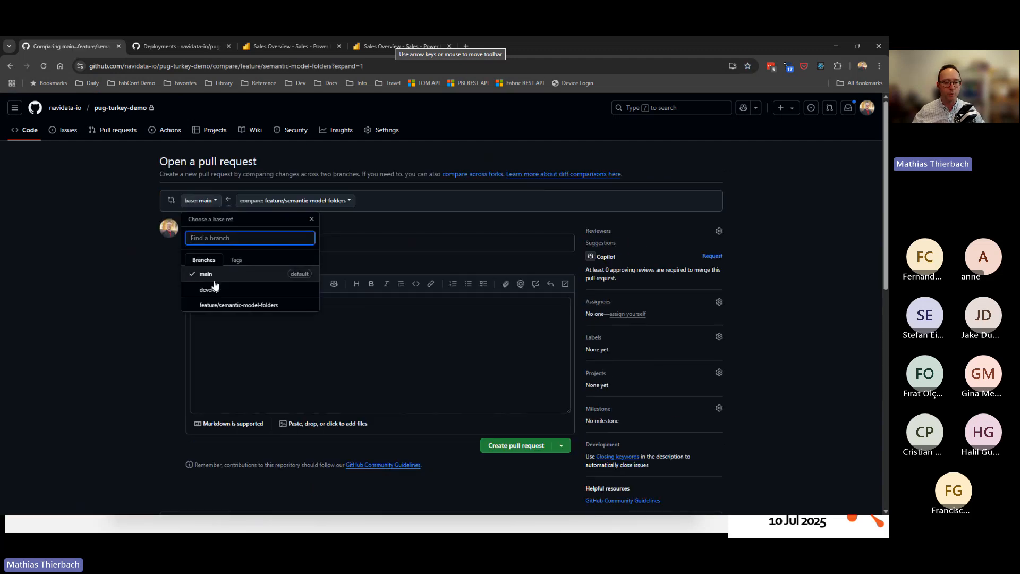
left_click(223, 295)
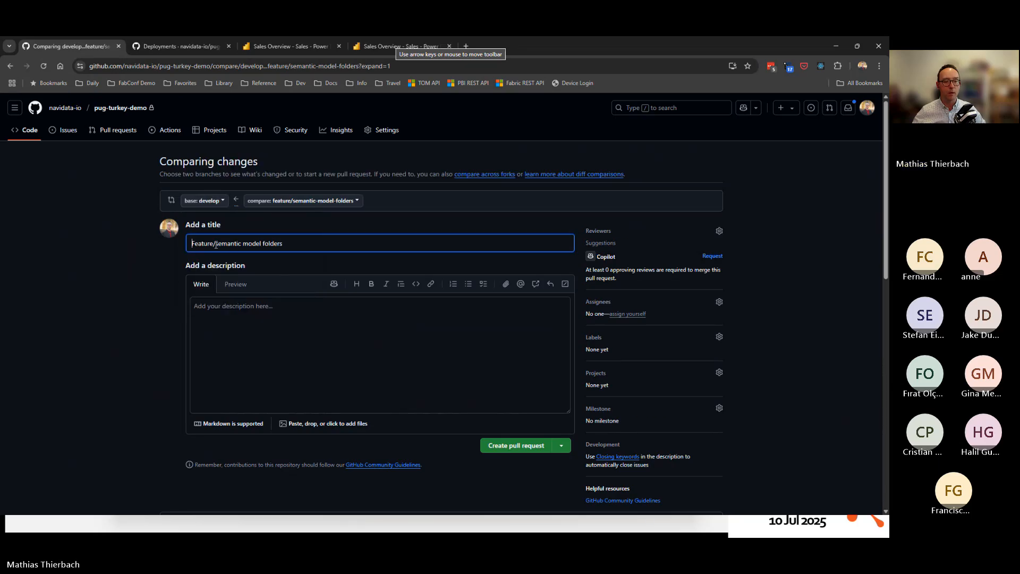
Title the pull request "semantic model folders & report landing page" and create it.
left_click_drag(215, 244, 162, 254)
key("BackSpace")
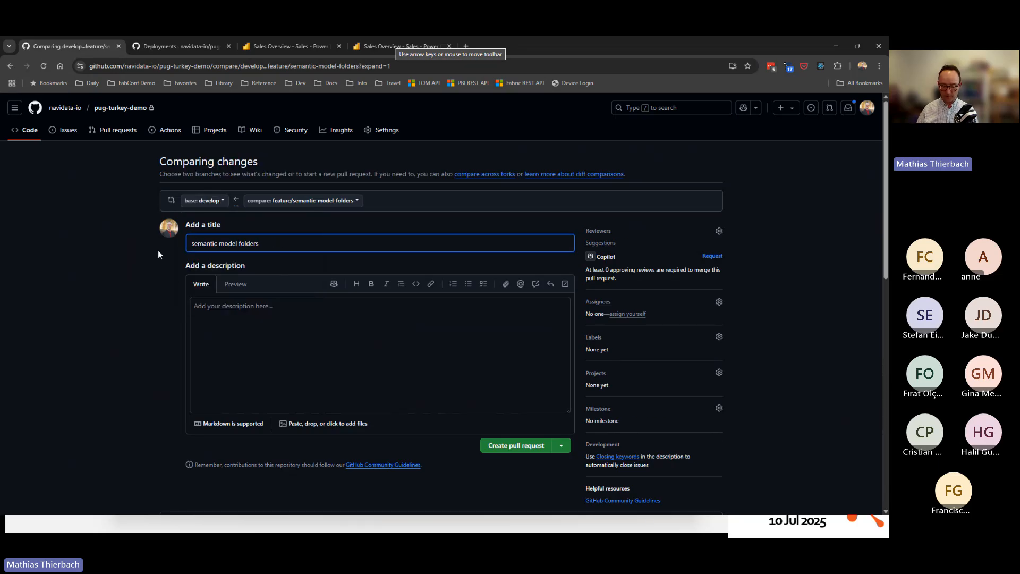
type("& report lanf")
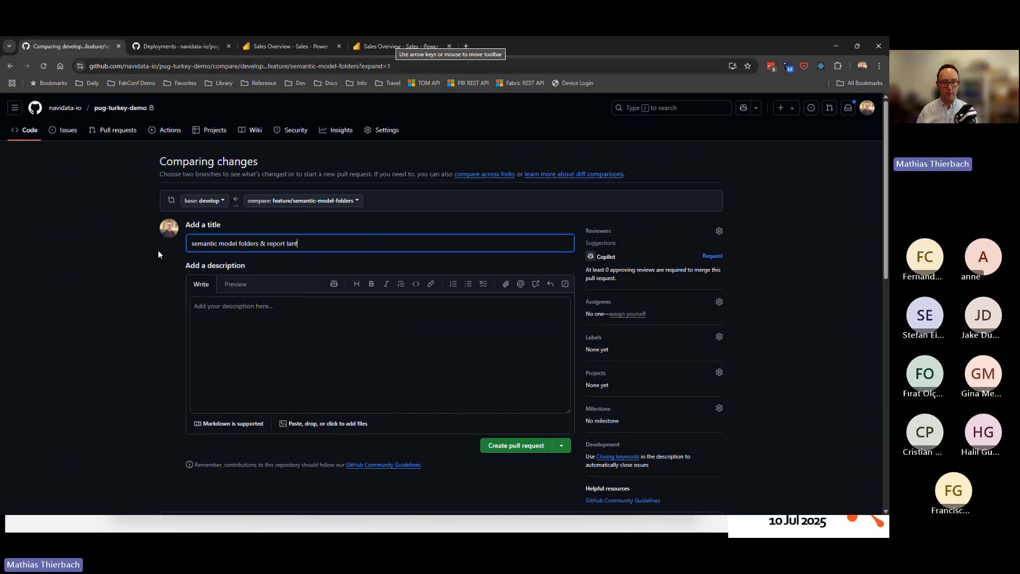
type("ing")
key("BackSpace")
key("BackSpace")
key("BackSpace")
key("BackSpace")
key("BackSpace")
type("ding ")
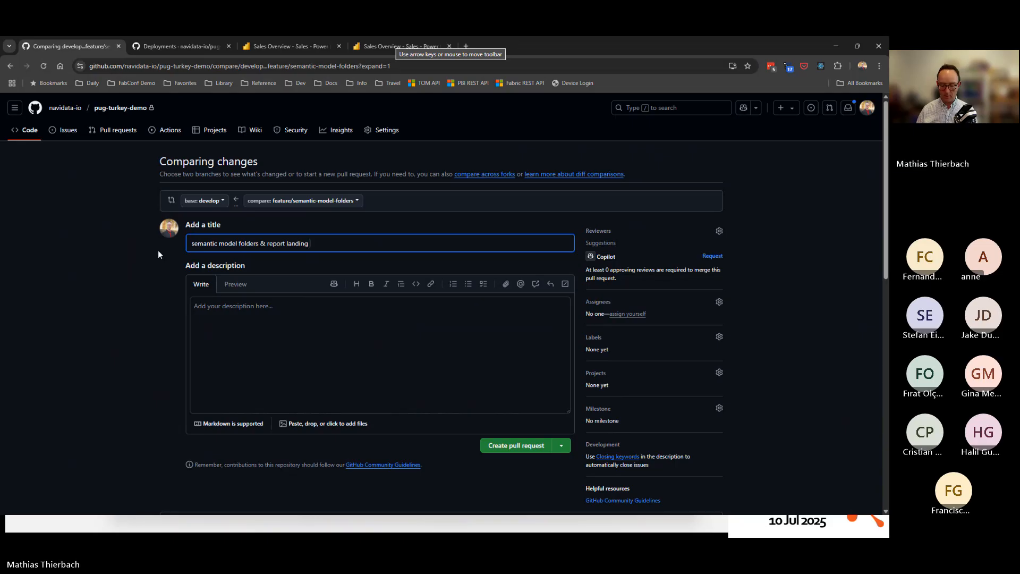
type("page")
left_click(518, 446)
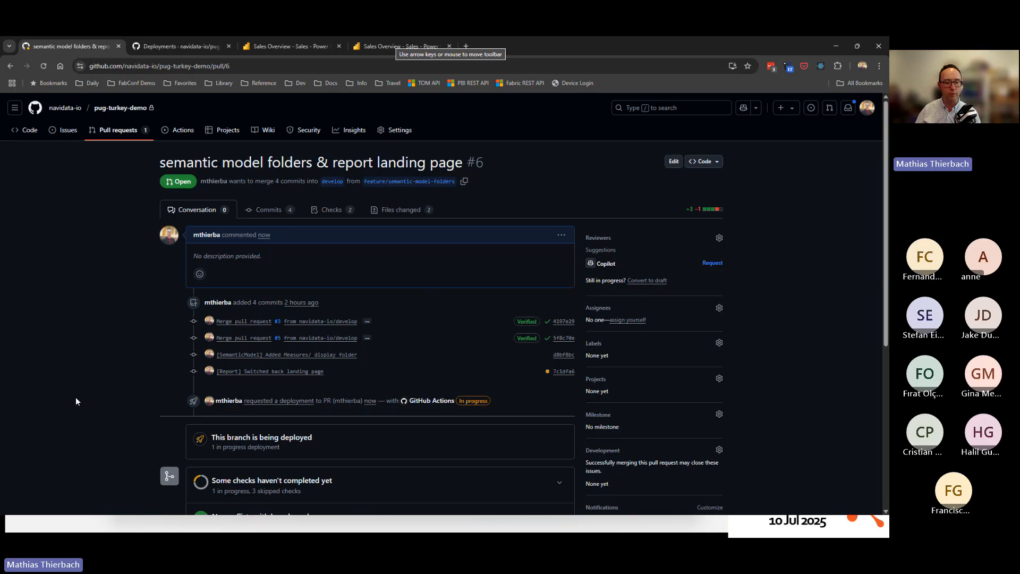
Review the new pull request's commits and checks, and open its Pull Request Environment workflow run.
scroll(75, 397, "down", 1)
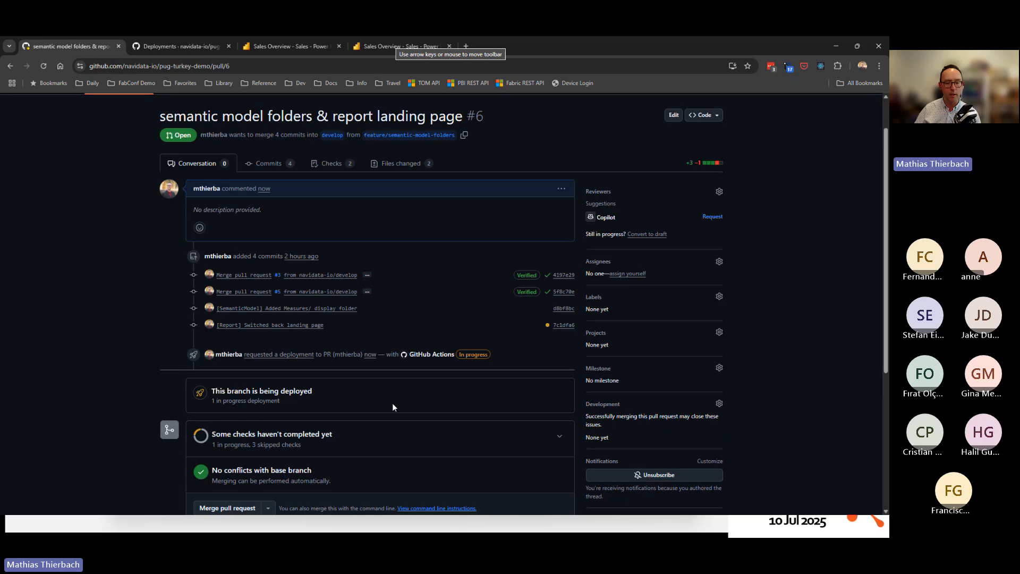
scroll(393, 403, "down", 3)
scroll(393, 401, "up", 4)
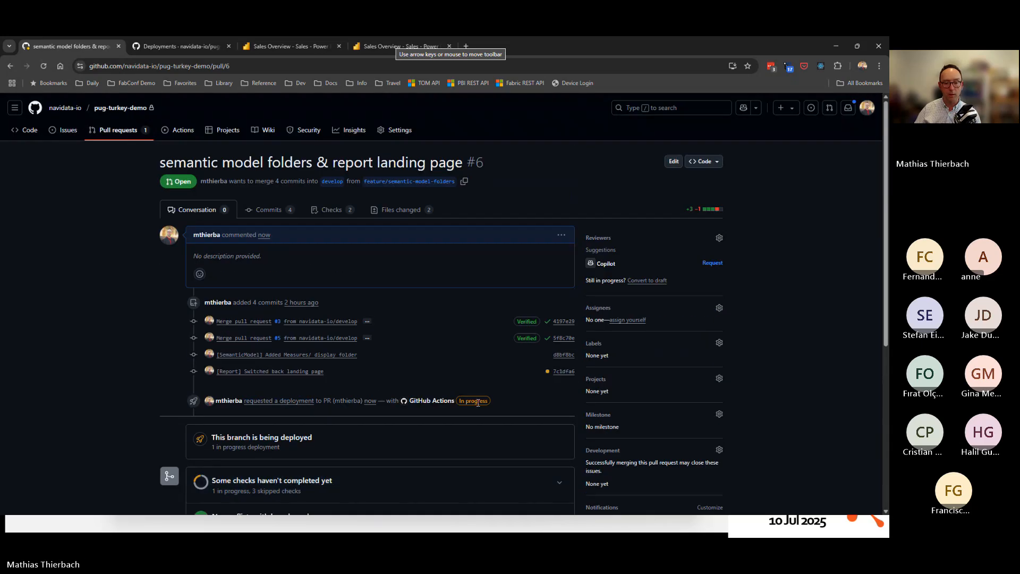
left_click(434, 401)
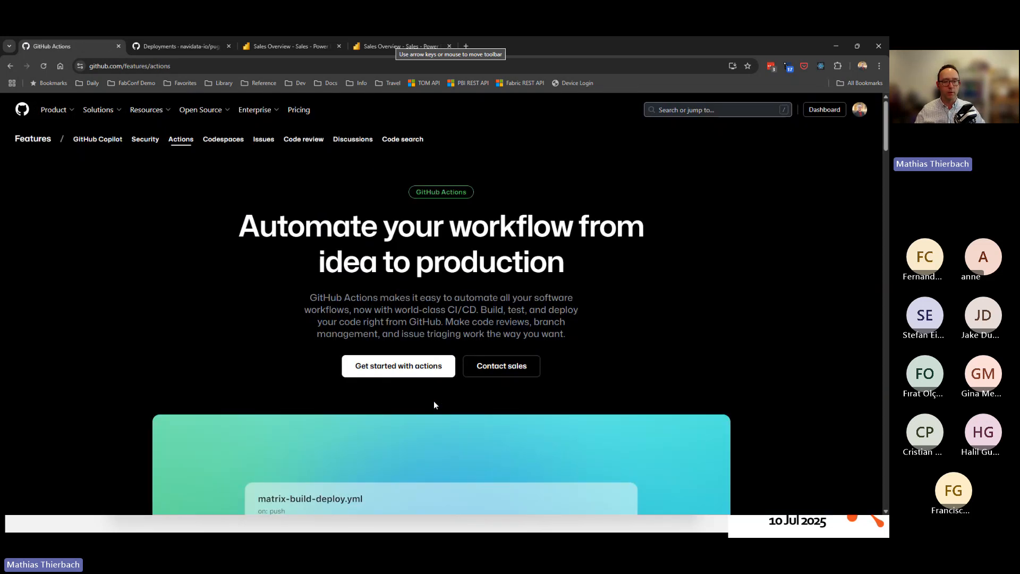
left_click(12, 68)
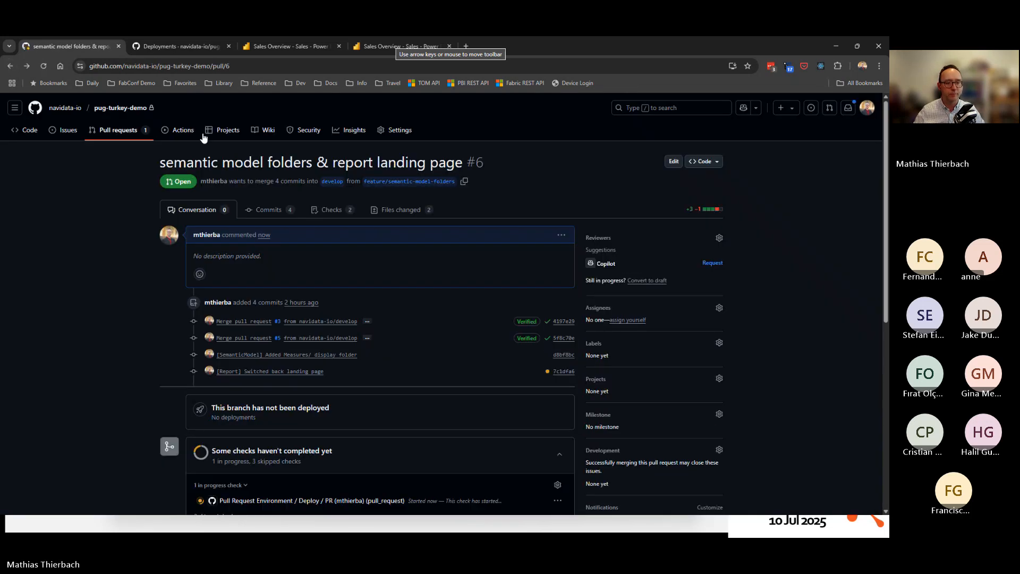
left_click(167, 131)
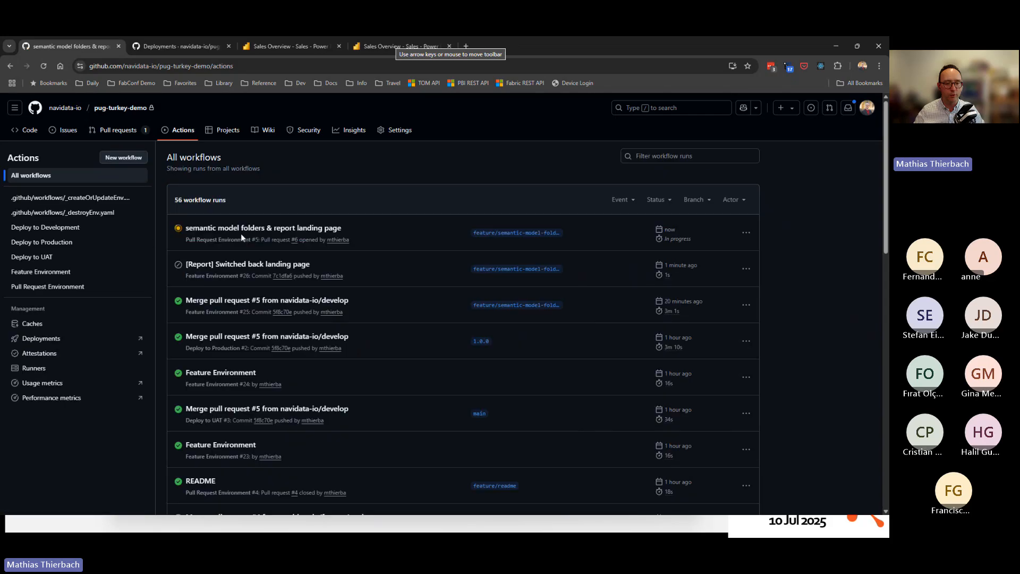
left_click(245, 229)
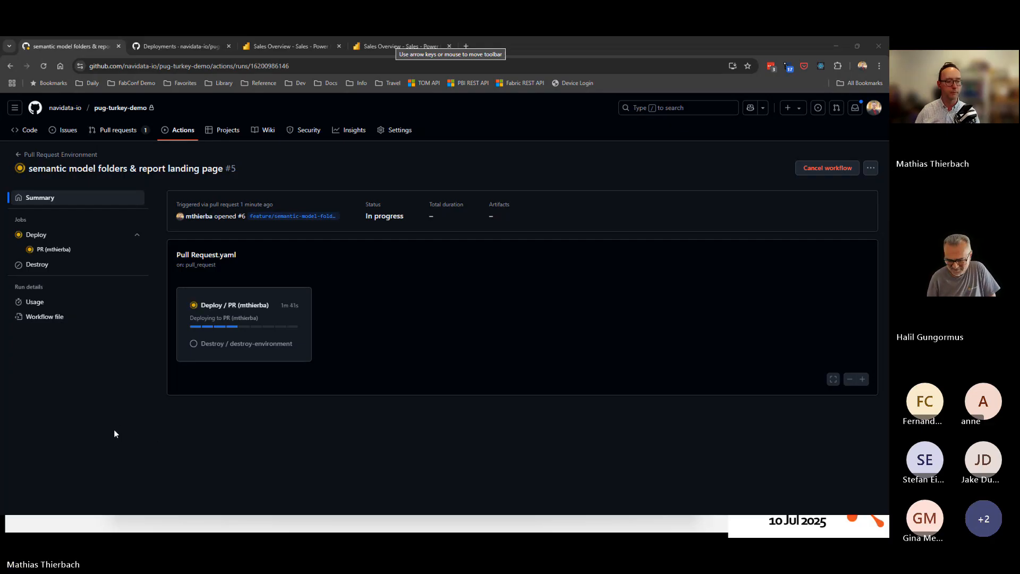
Disable the Wikis and Issues features in the repository's general settings.
left_click(403, 139)
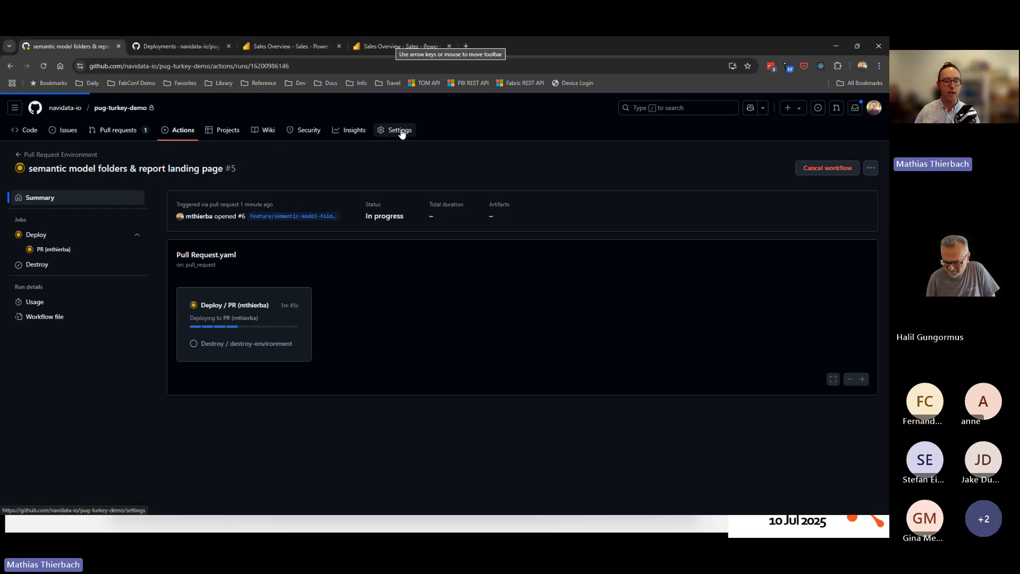
scroll(510, 345, "down", 5)
scroll(510, 346, "up", 2)
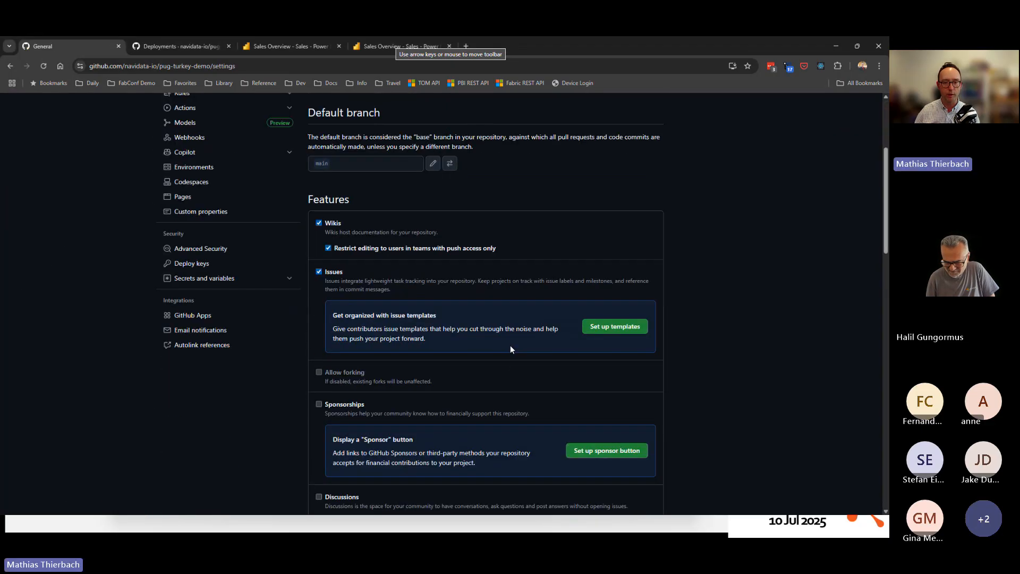
left_click(319, 226)
left_click(321, 256)
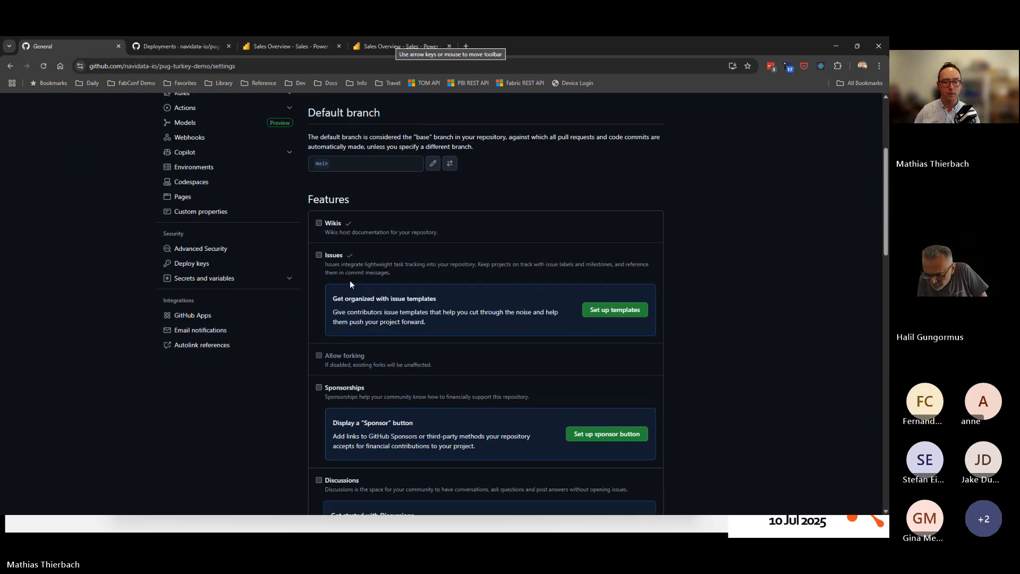
Disable the Projects feature in the repository's general settings.
scroll(384, 319, "down", 5)
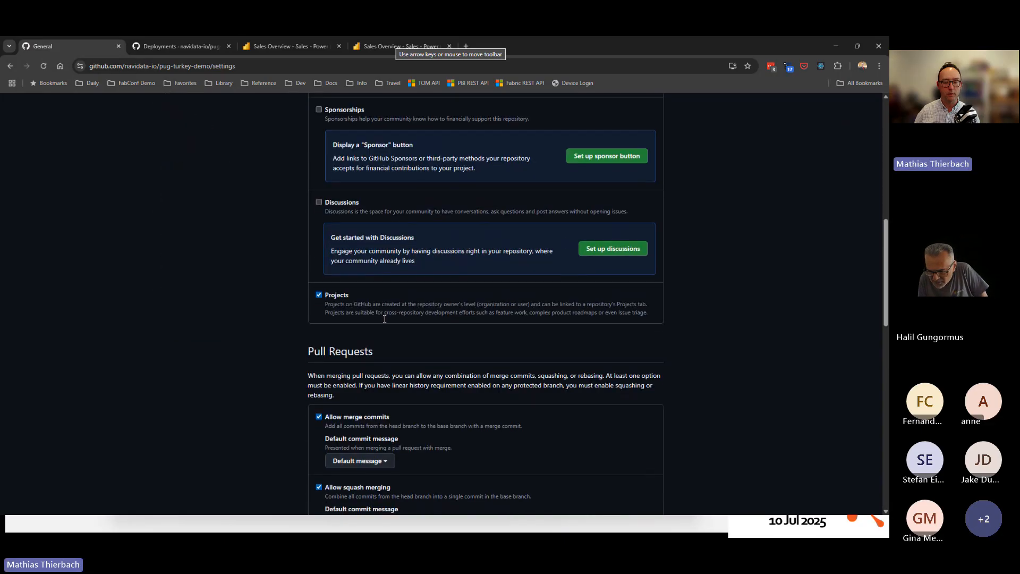
left_click(319, 201)
scroll(451, 315, "down", 1)
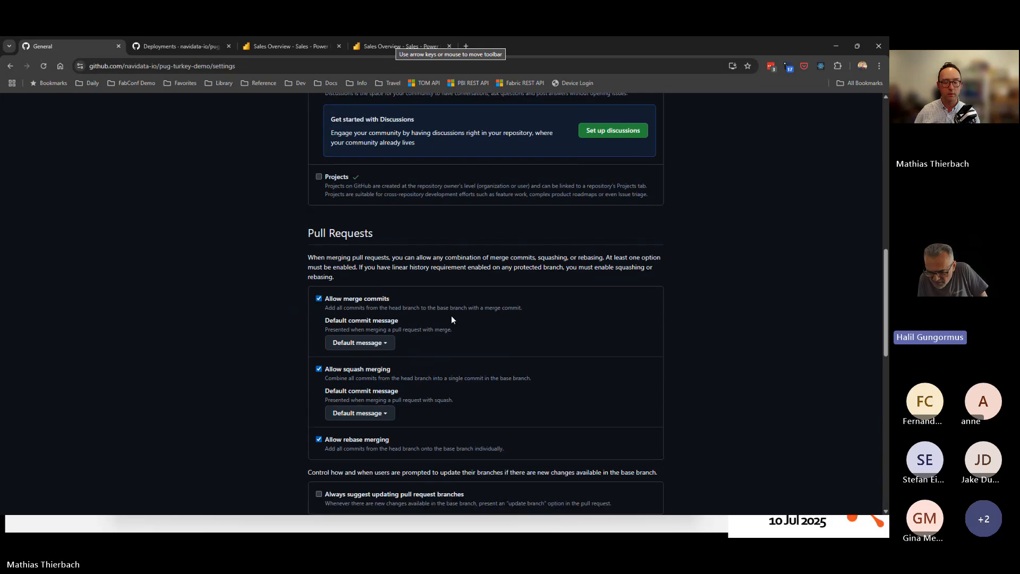
Change the visibility of the pug-turkey-demo repository to public, accepting the stated effects.
scroll(451, 315, "down", 10)
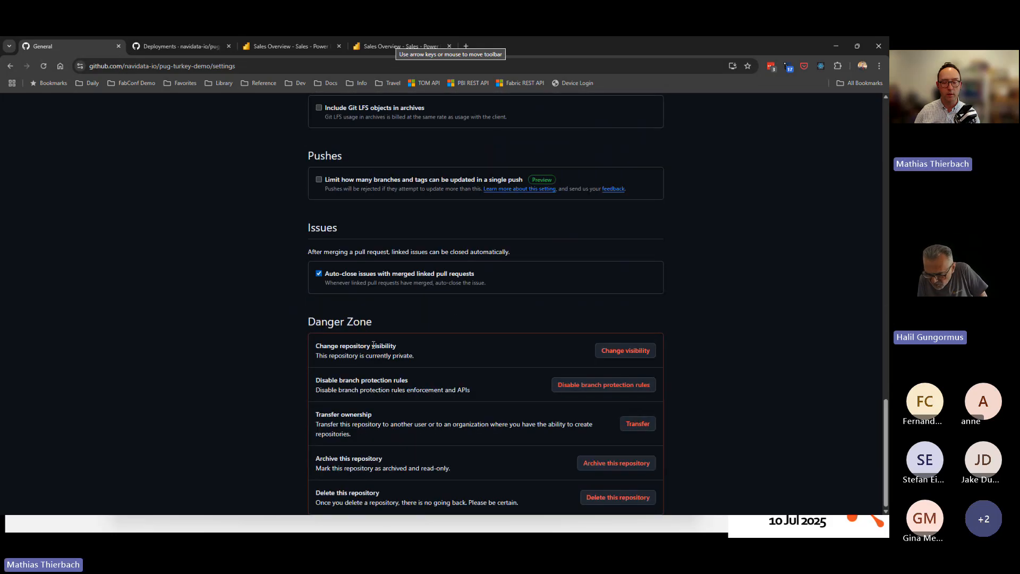
left_click(631, 355)
left_click(606, 370)
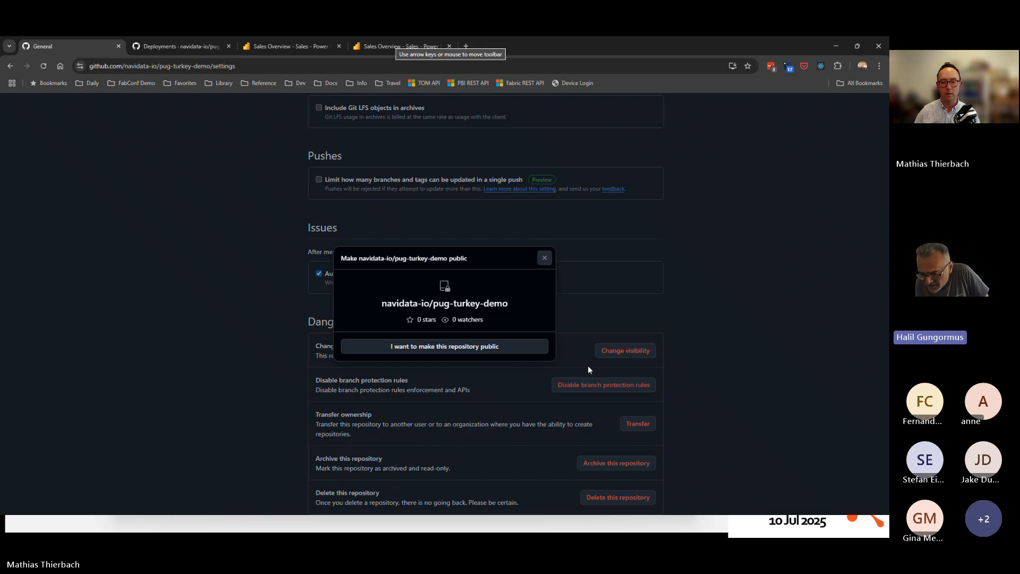
left_click(434, 345)
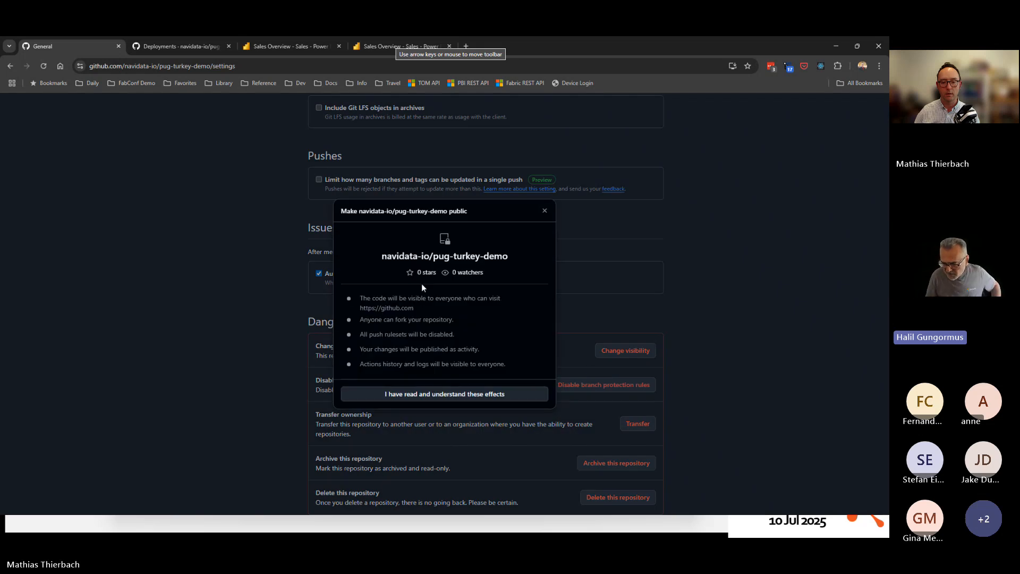
left_click(450, 394)
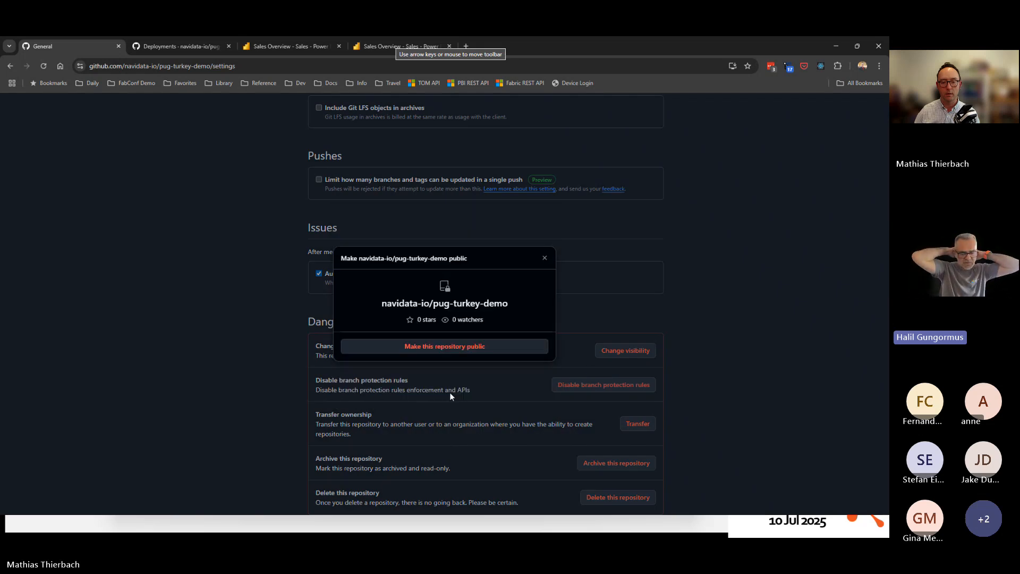
left_click(451, 351)
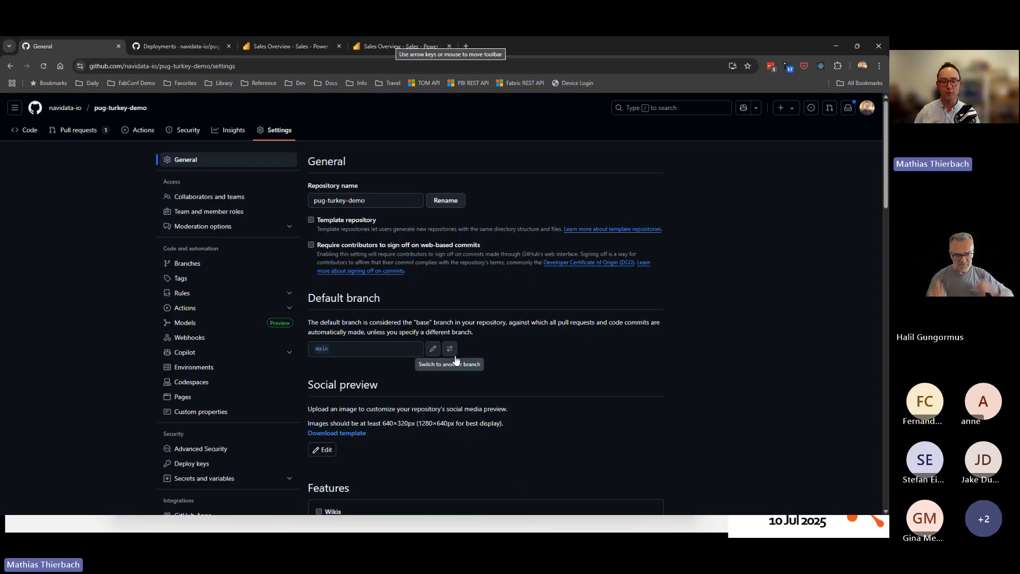
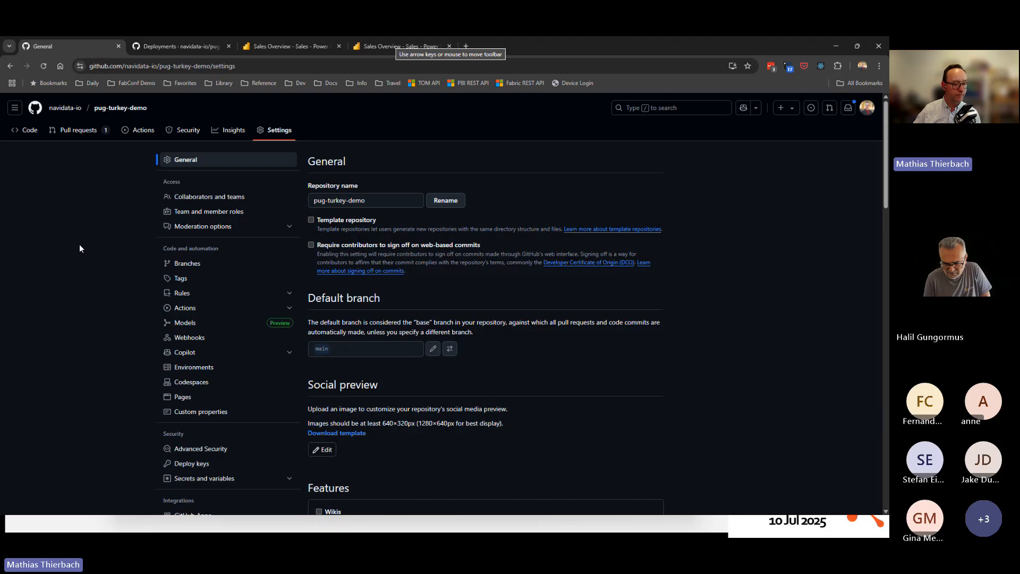
Try to open the latest PR deployment's Fabric workspace from the repository page, signing in with a Microsoft account.
left_click(128, 109)
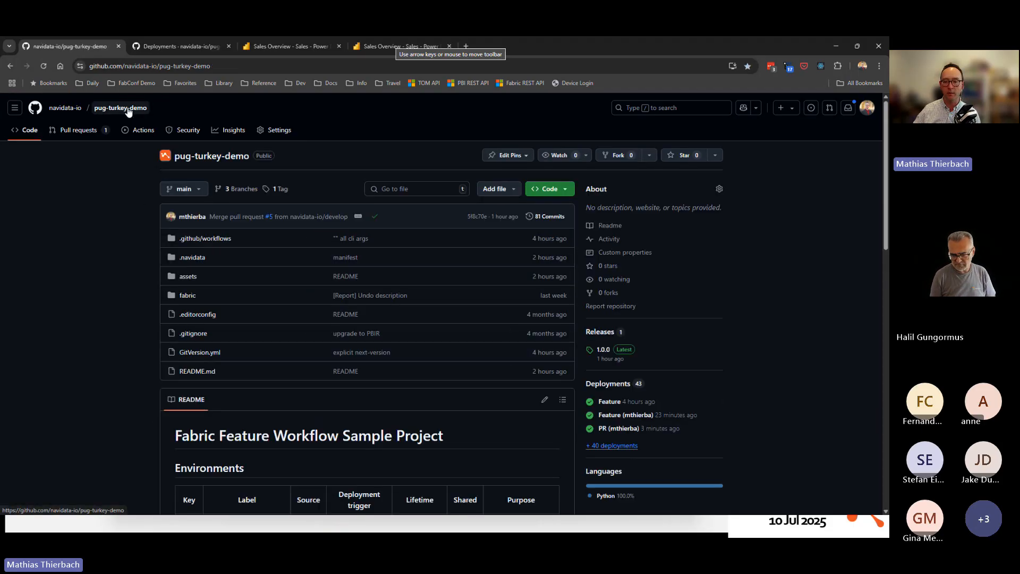
left_click(613, 429)
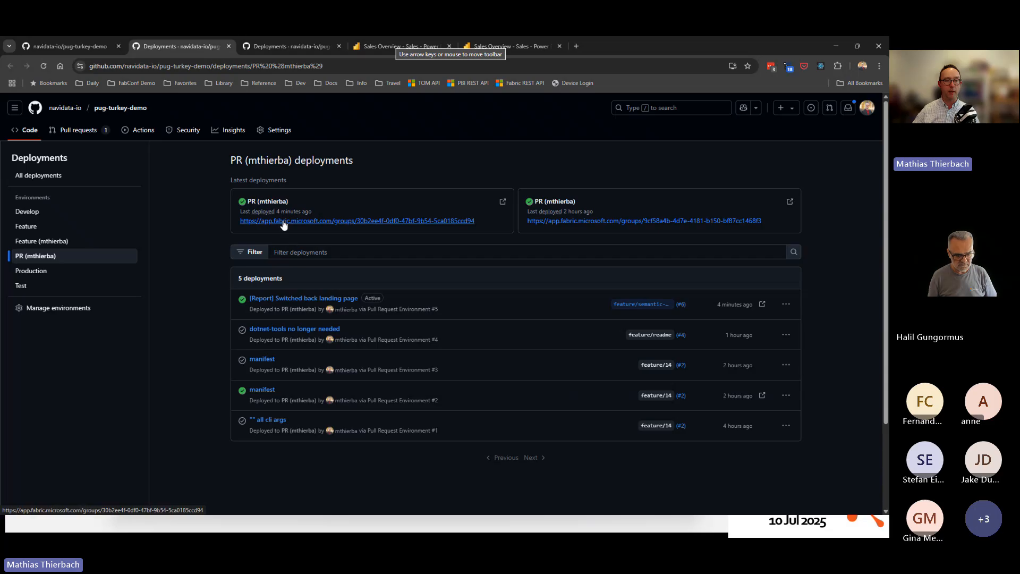
left_click(284, 222)
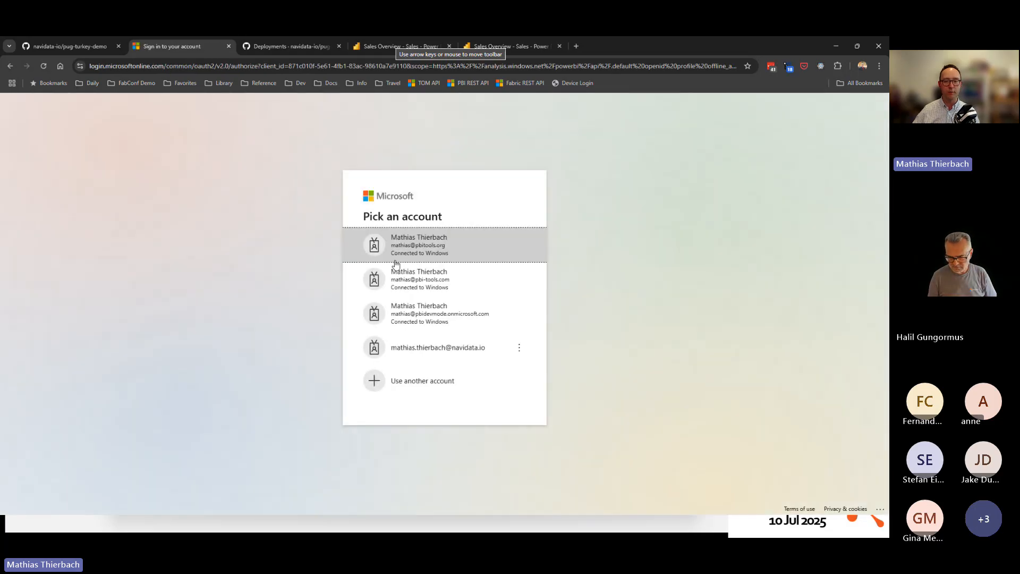
left_click(412, 254)
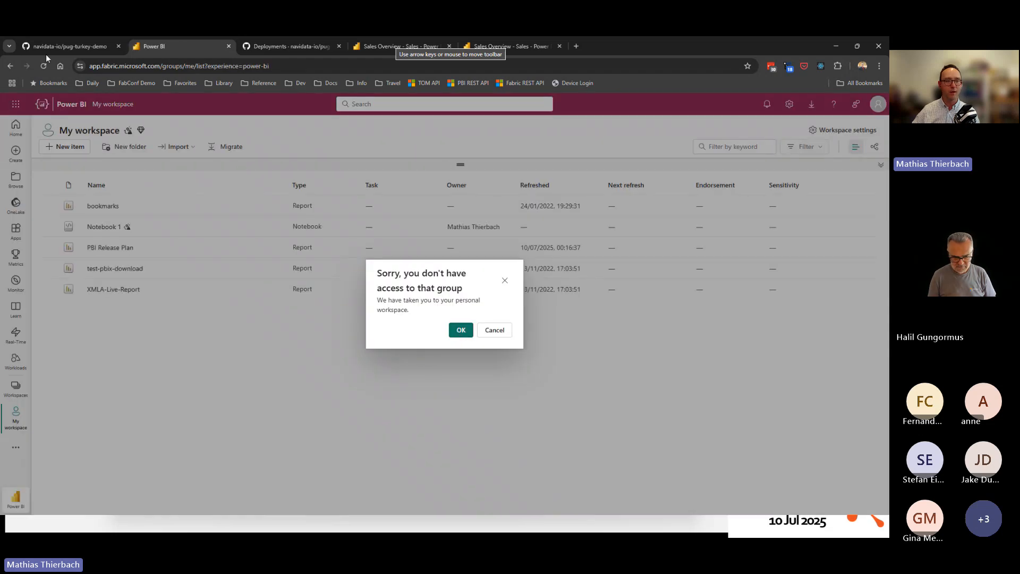
Reopen the PR deployment's Fabric workspace from the repository, sign in, enlarge its item list and close the surplus browser tab.
left_click(61, 48)
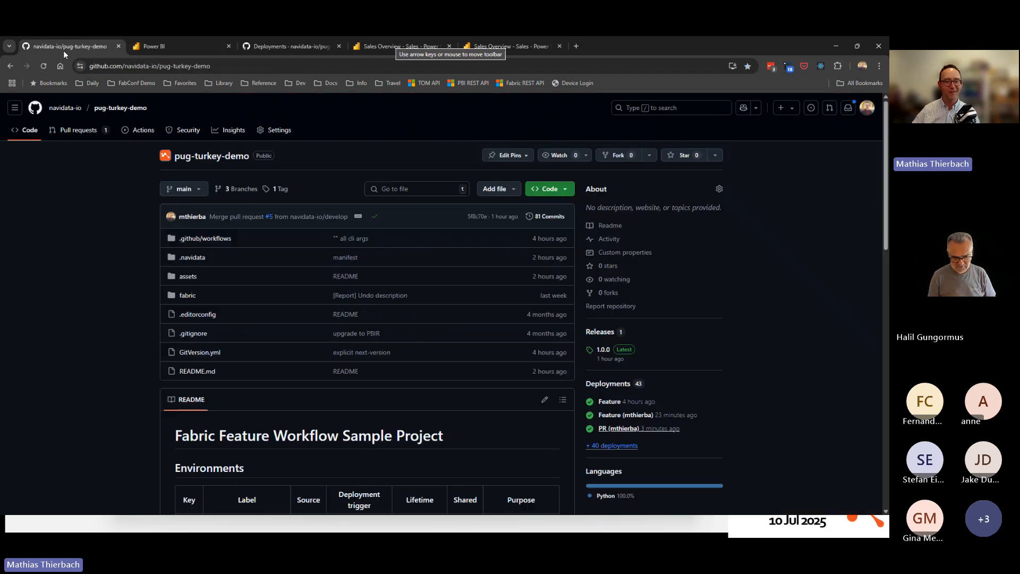
middle_click(619, 429)
left_click(270, 46)
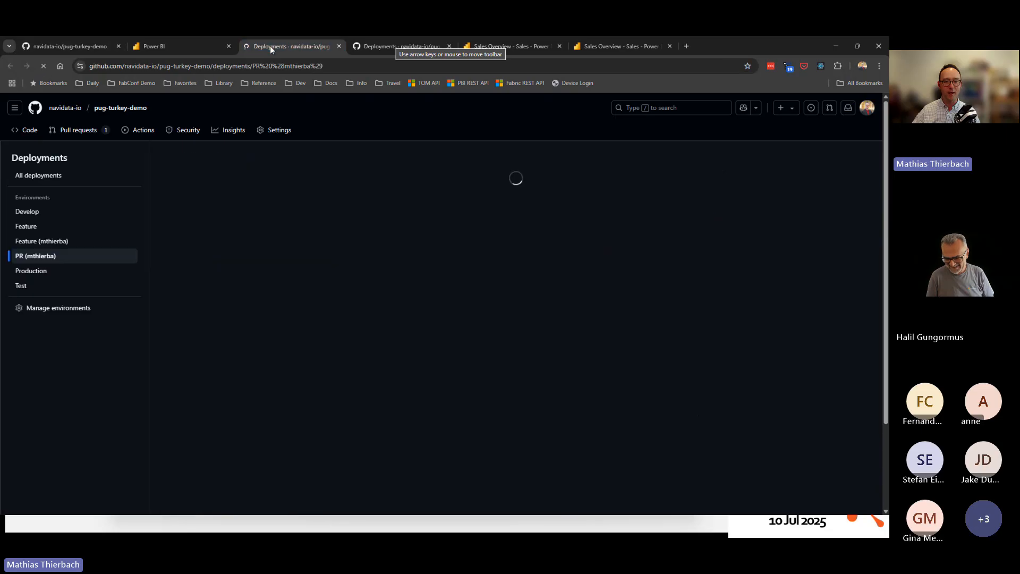
left_click(305, 223)
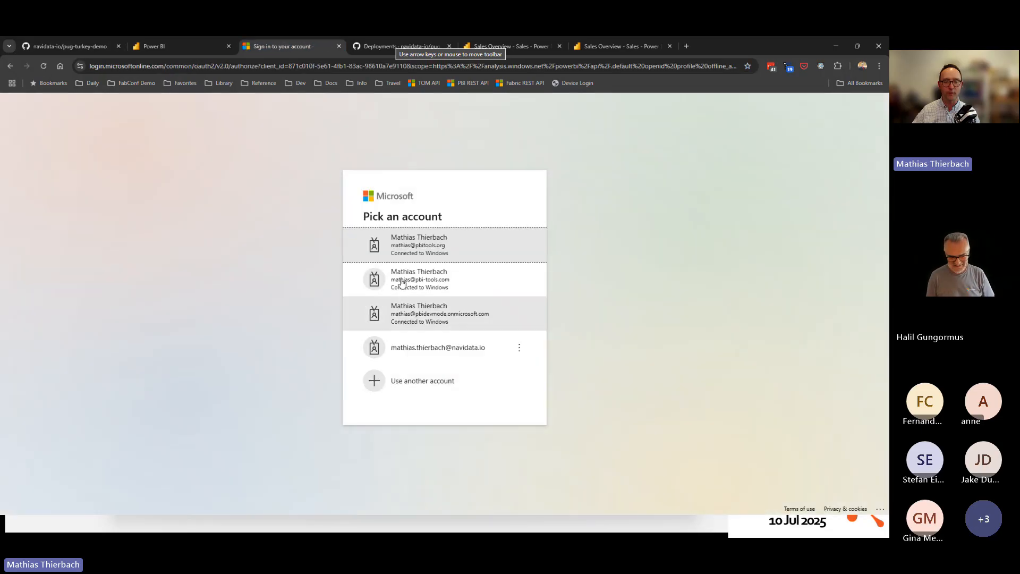
left_click(404, 244)
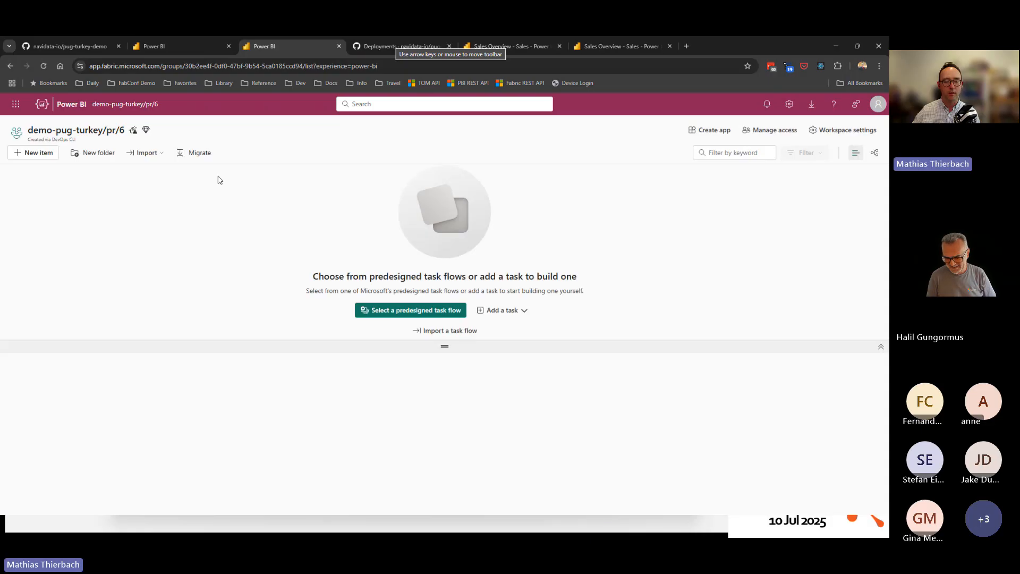
left_click_drag(383, 348, 373, 167)
key("ctrl+w")
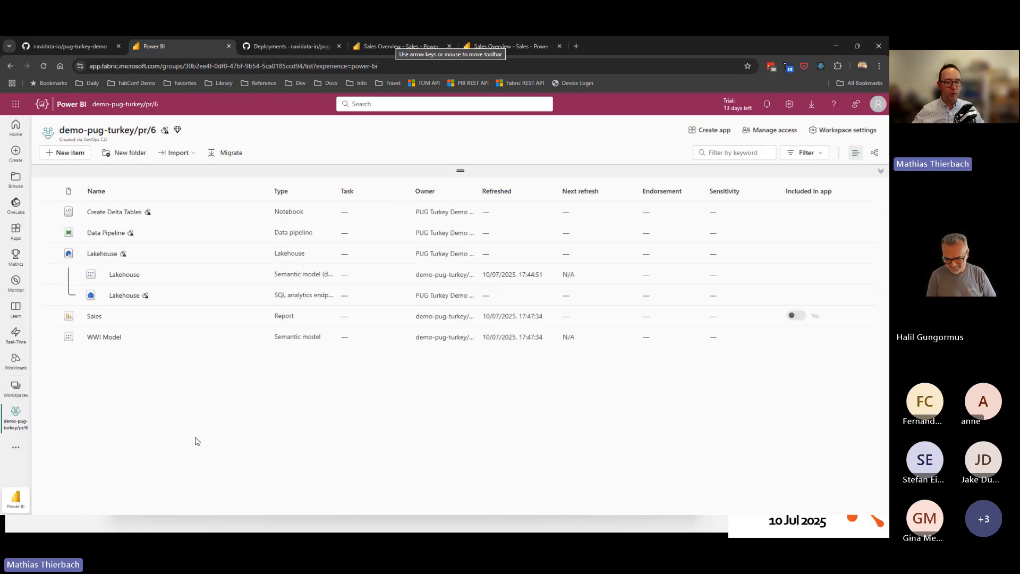
View the Sales report in the pull request workspace to check its landing page, and return to the workspace.
left_click(93, 316)
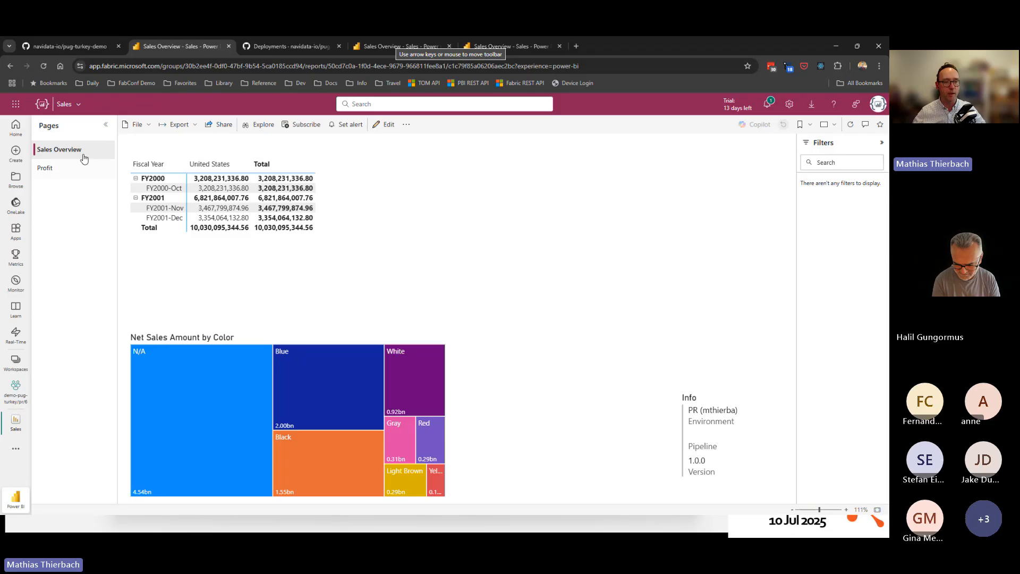
left_click(74, 103)
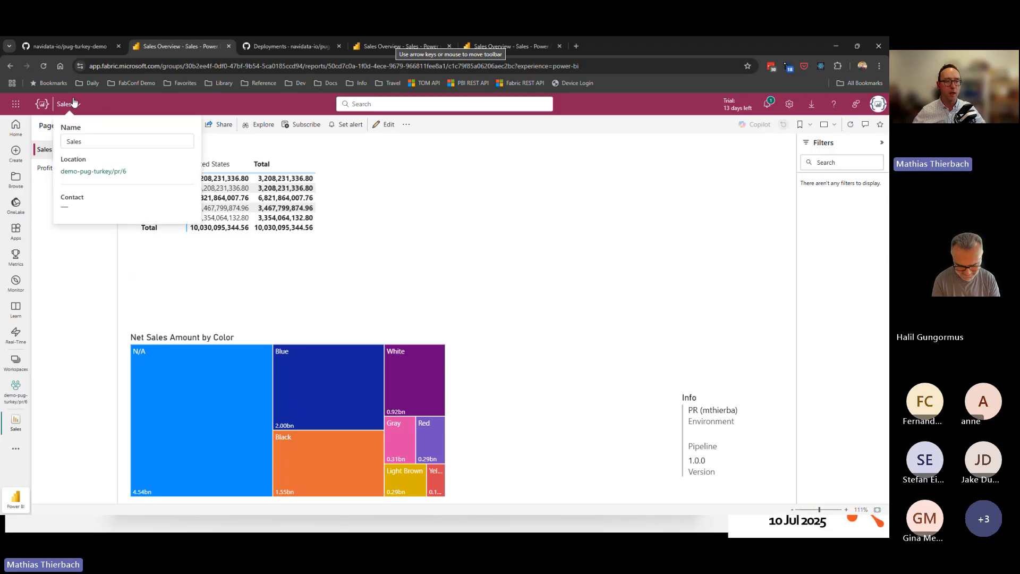
left_click(93, 172)
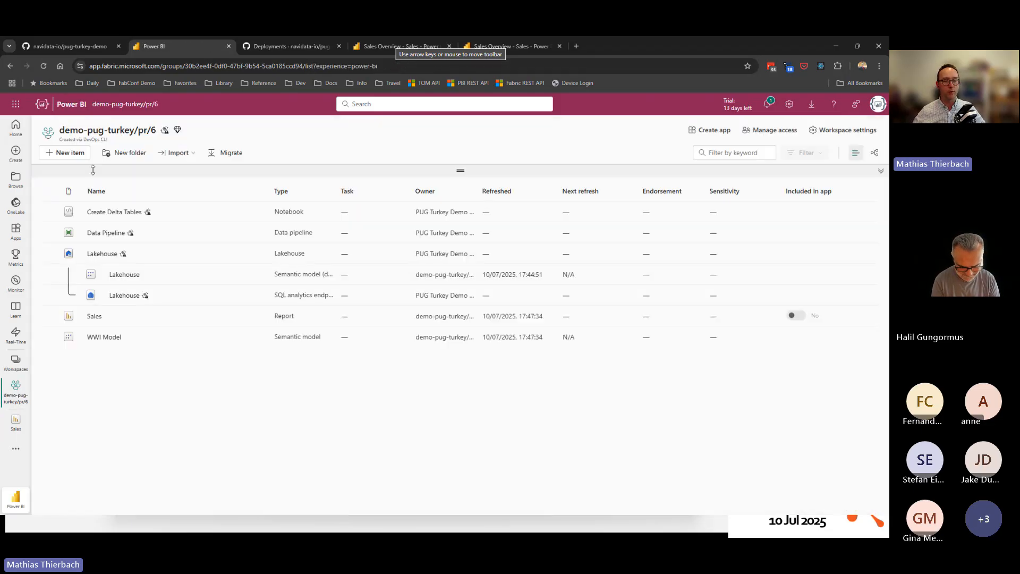
Open the WWI Model's data model and inspect the Measures display folder in the Sales table.
left_click(101, 337)
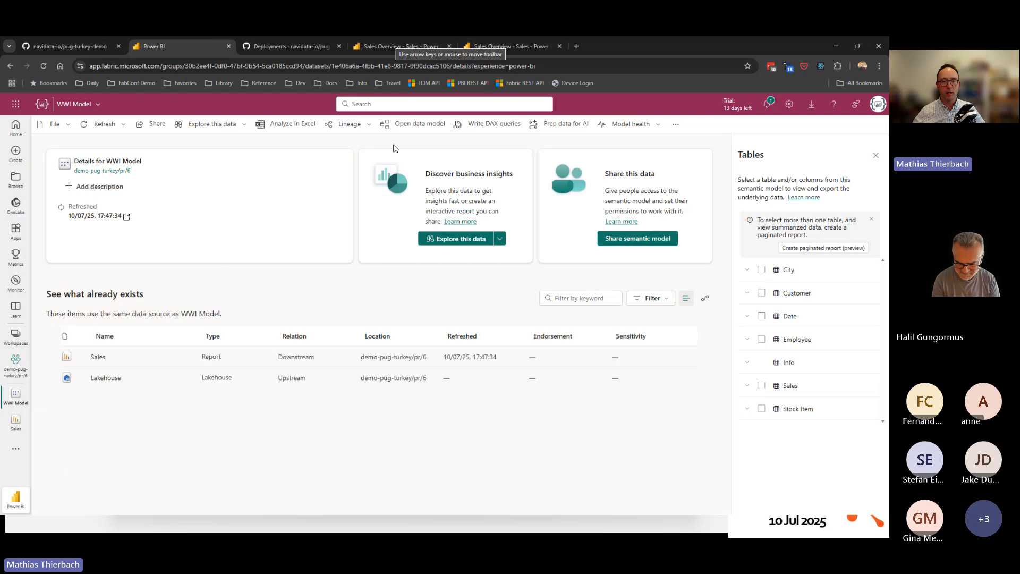
left_click(402, 128)
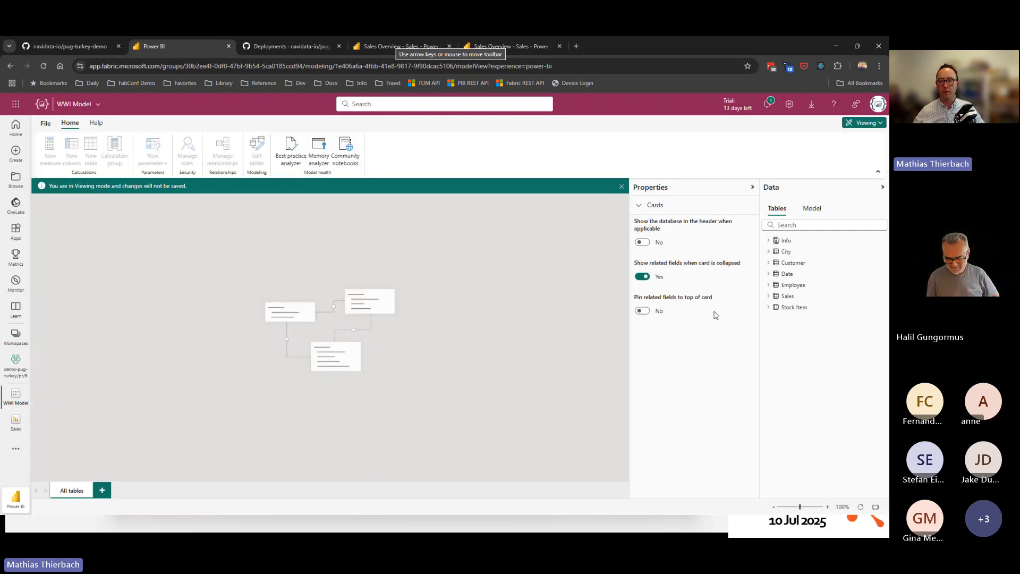
left_click(768, 296)
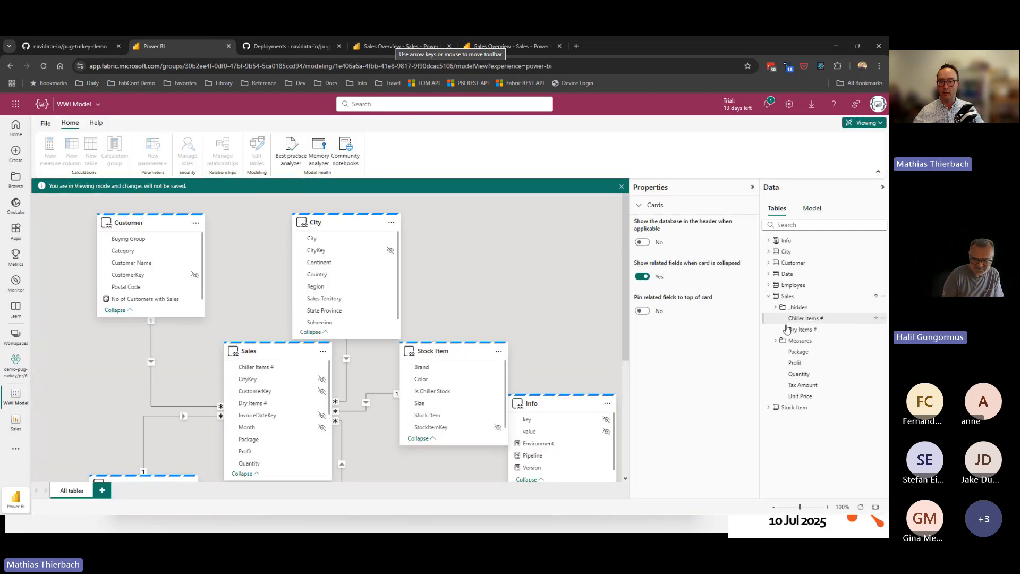
left_click(776, 343)
left_click(777, 342)
left_click(777, 343)
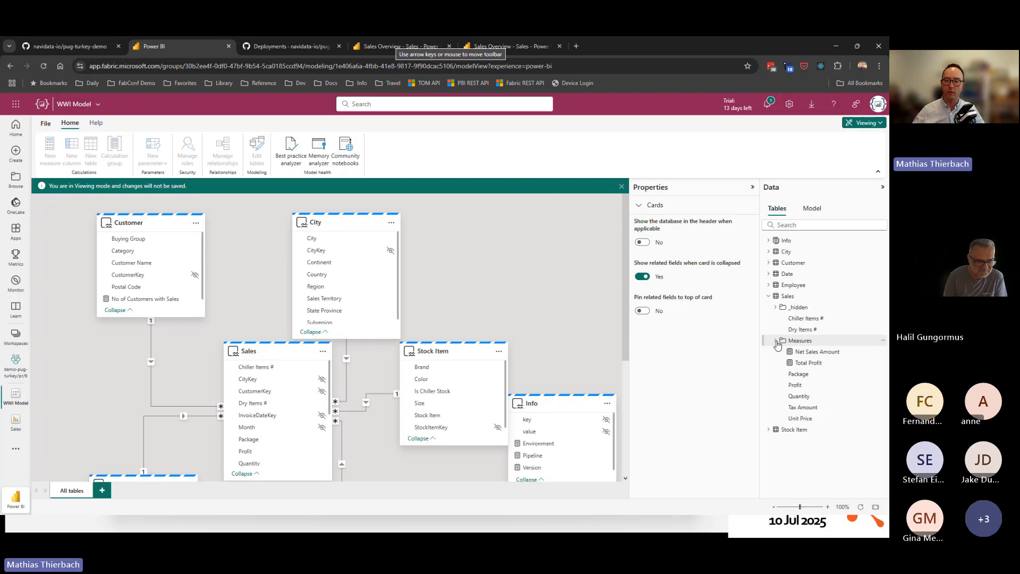
left_click(777, 343)
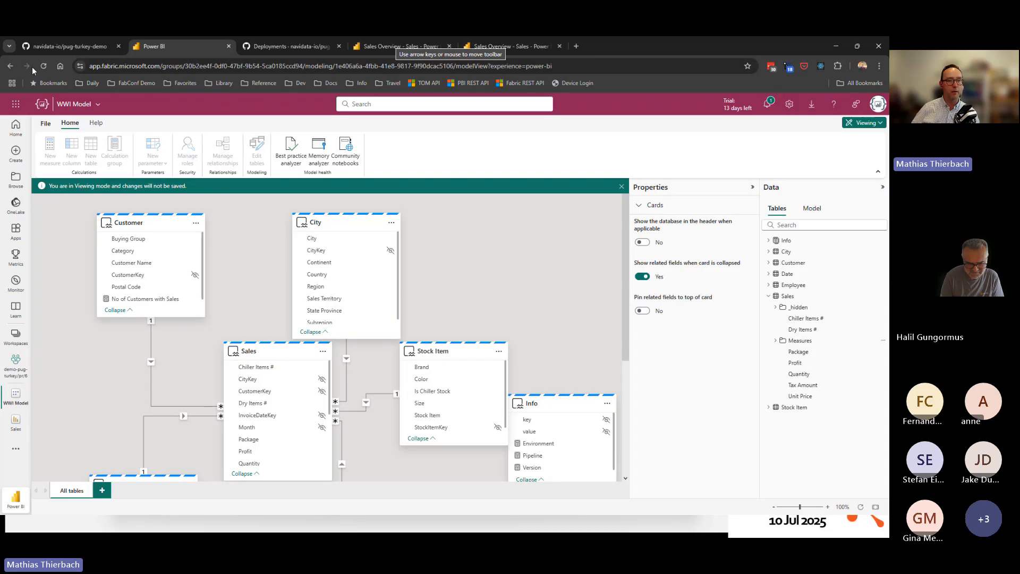
Return to GitHub and merge the pull request "semantic model folders & report landing page" into develop with the default commit message.
left_click(48, 49)
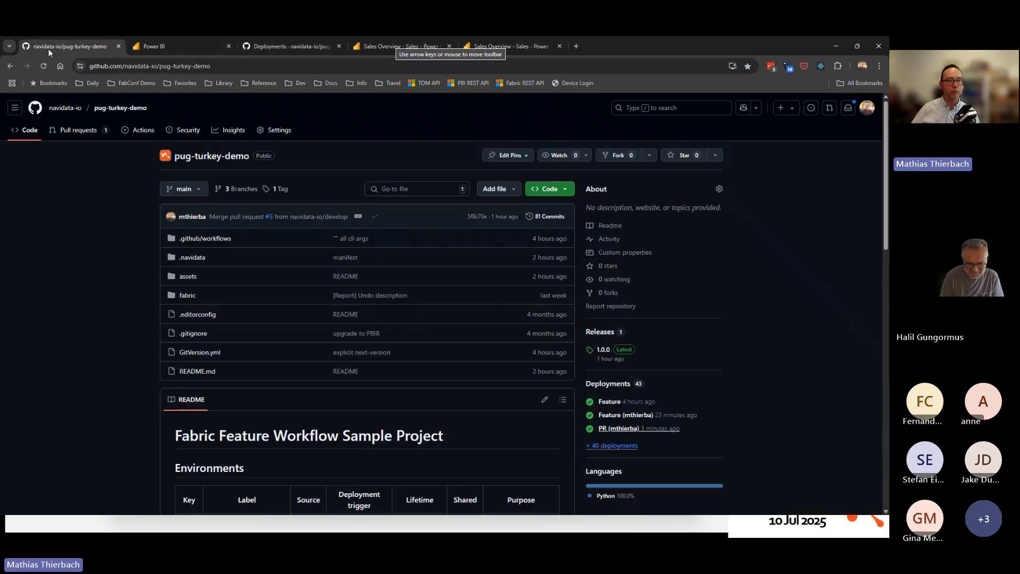
left_click(74, 130)
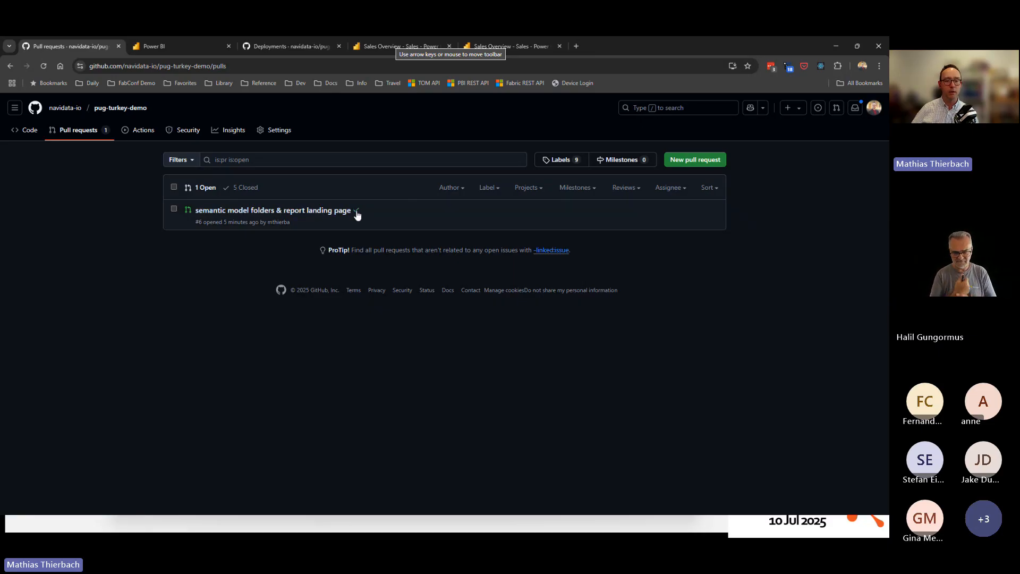
left_click(298, 210)
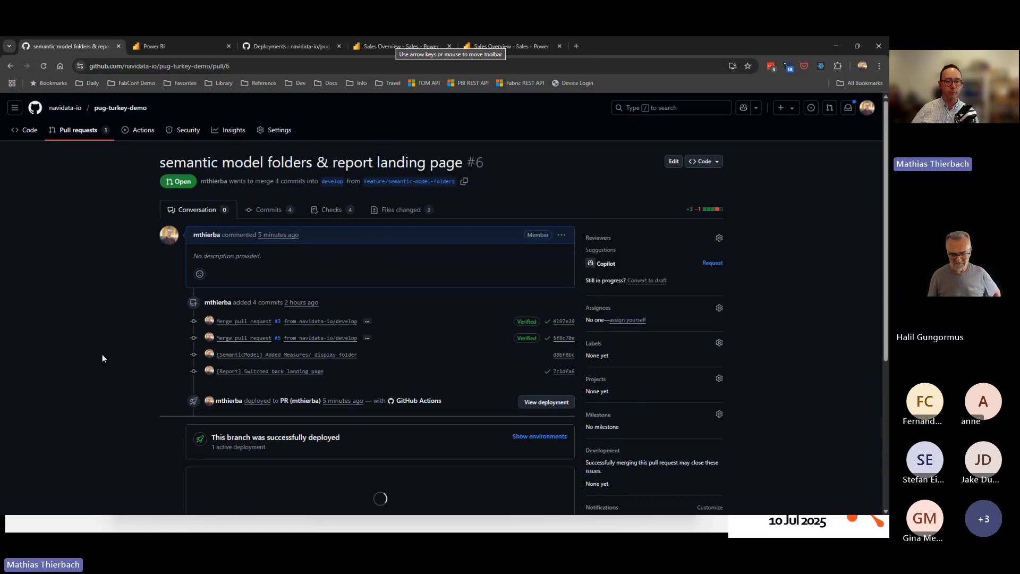
scroll(99, 370, "down", 3)
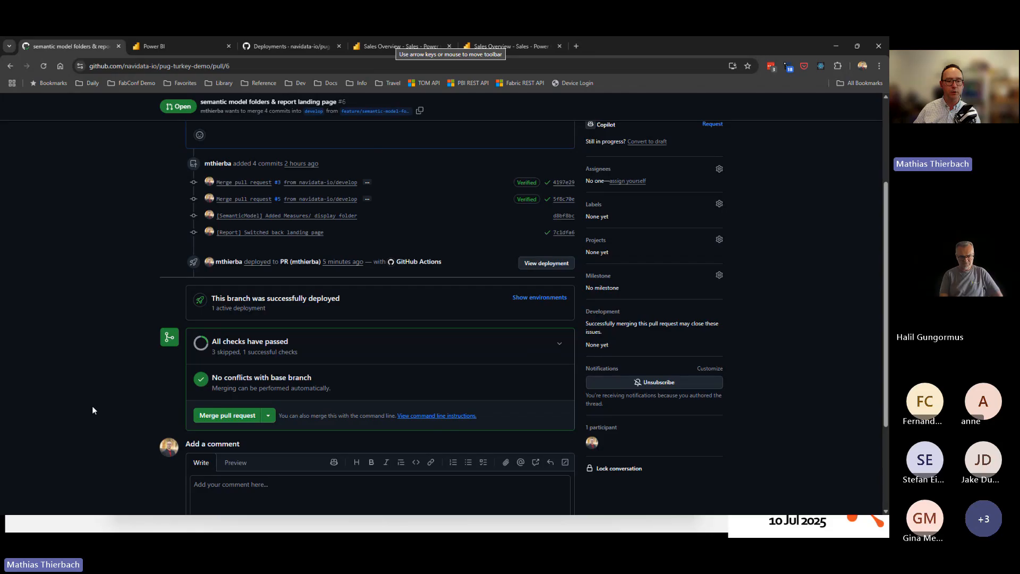
left_click(222, 417)
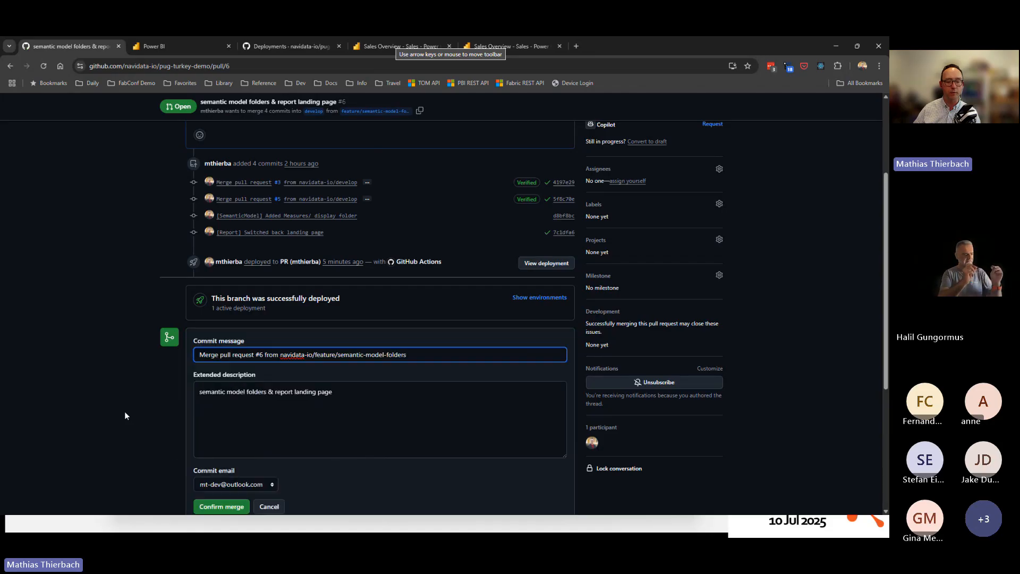
scroll(124, 411, "down", 2)
left_click(221, 413)
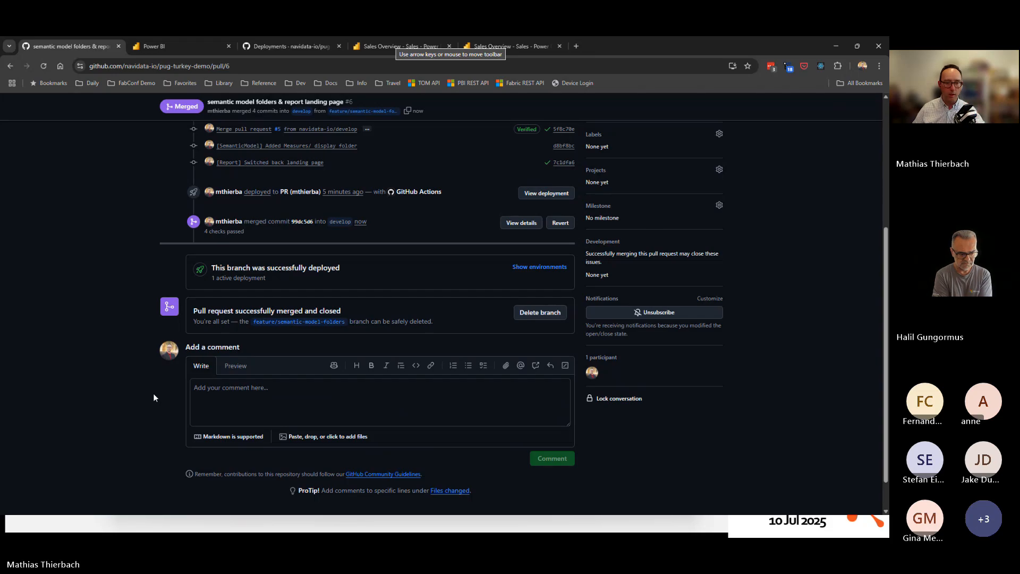
Review the merged pull request's timeline and deployment status, and open the repository's list of workflow runs.
scroll(153, 395, "up", 4)
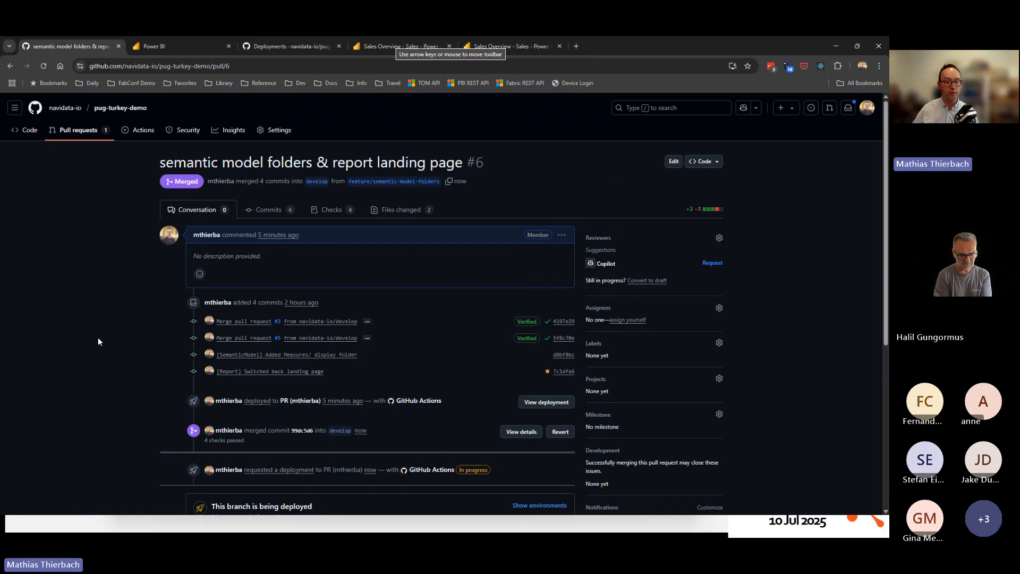
scroll(98, 337, "down", 3)
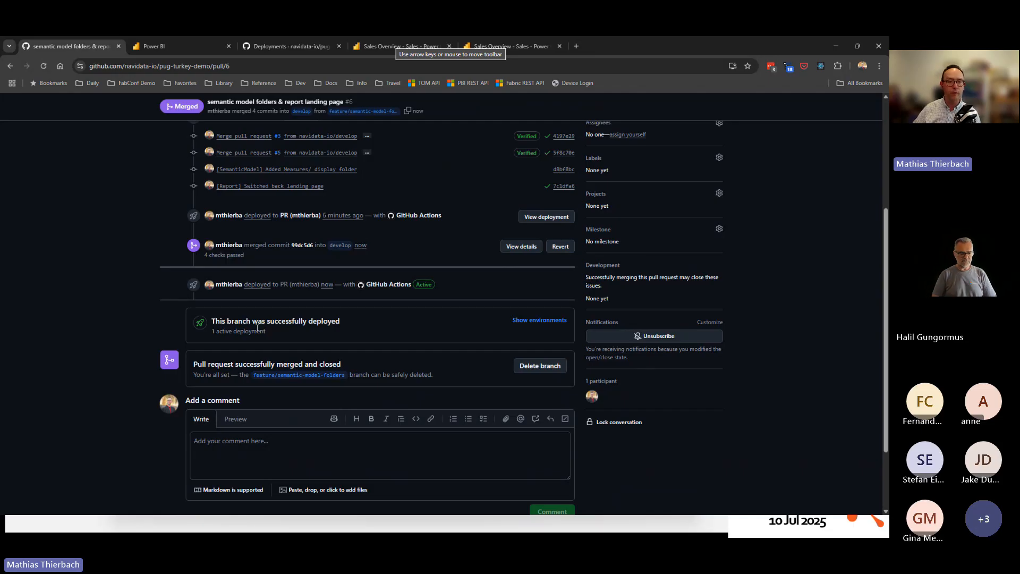
scroll(257, 330, "up", 4)
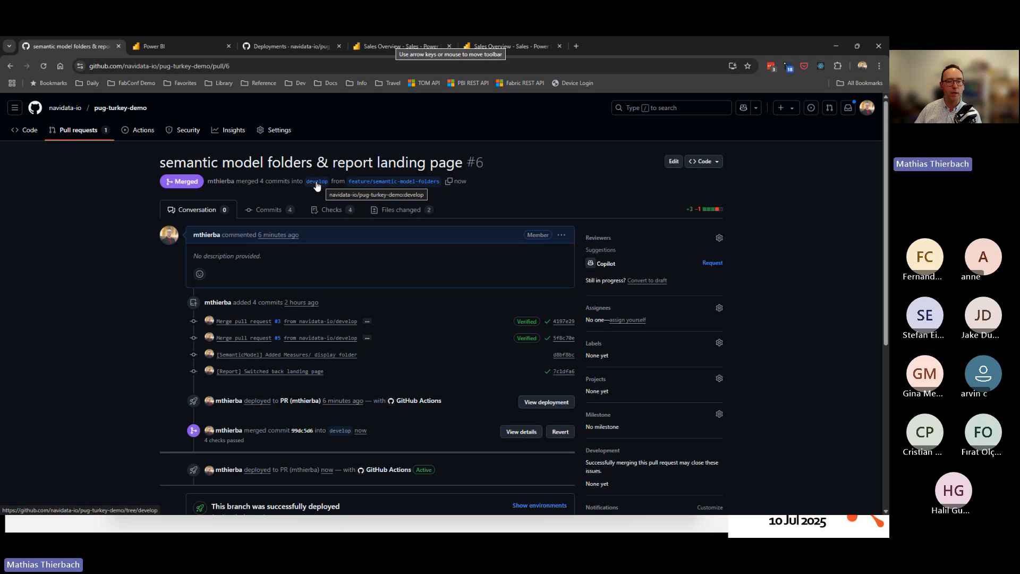
left_click(141, 130)
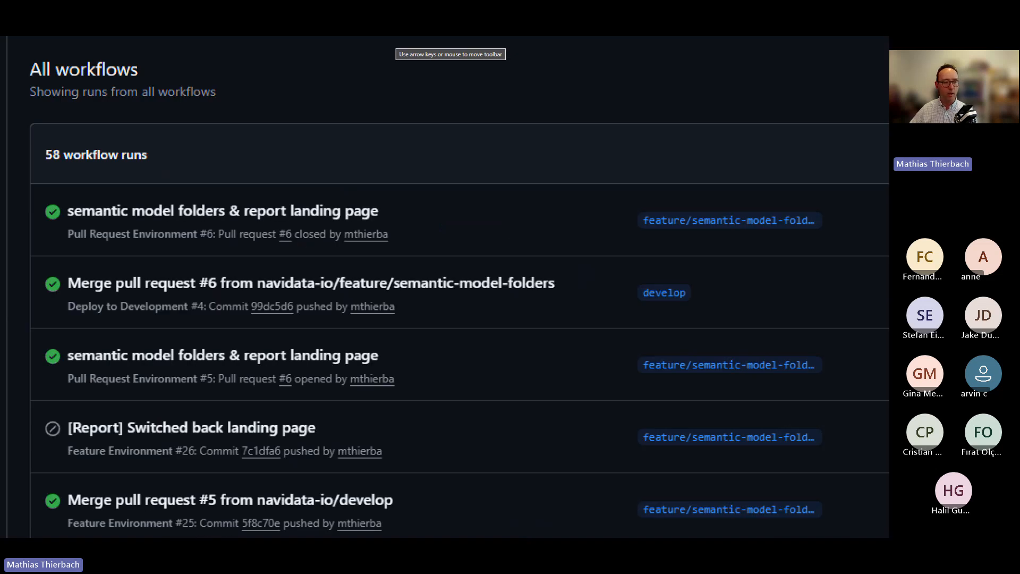
left_click_drag(62, 244, 181, 245)
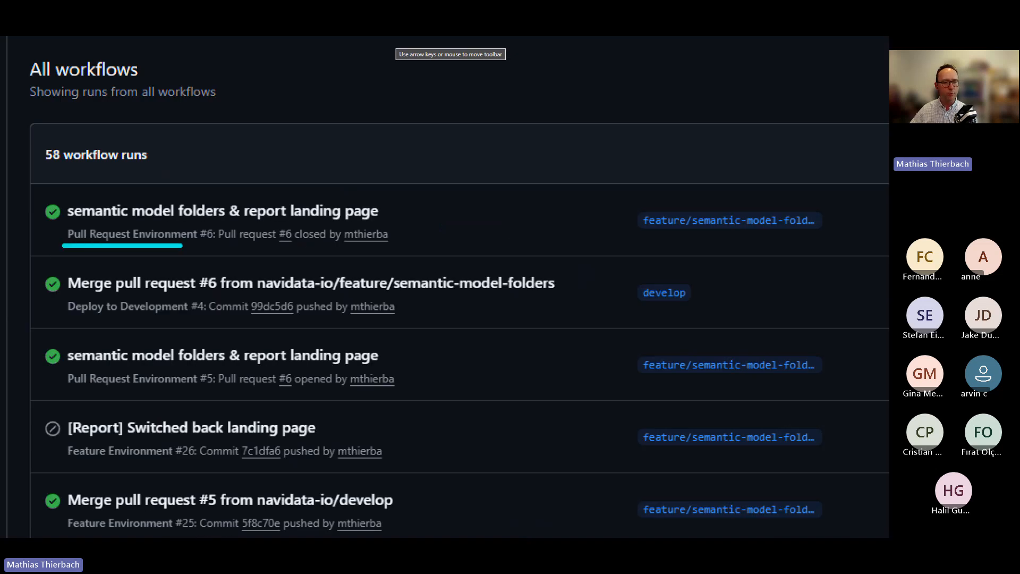
left_click_drag(292, 240, 328, 240)
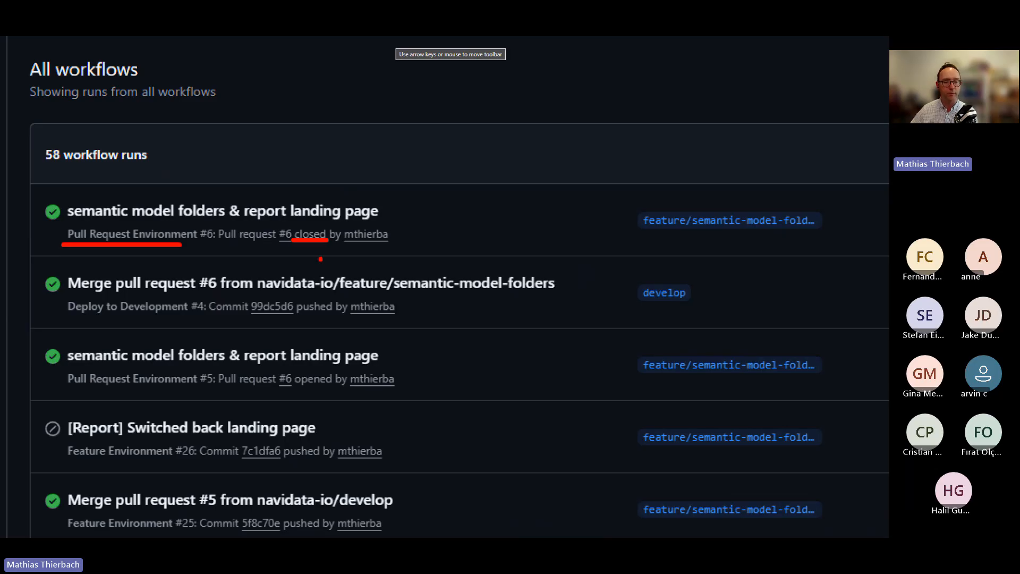
key("Escape")
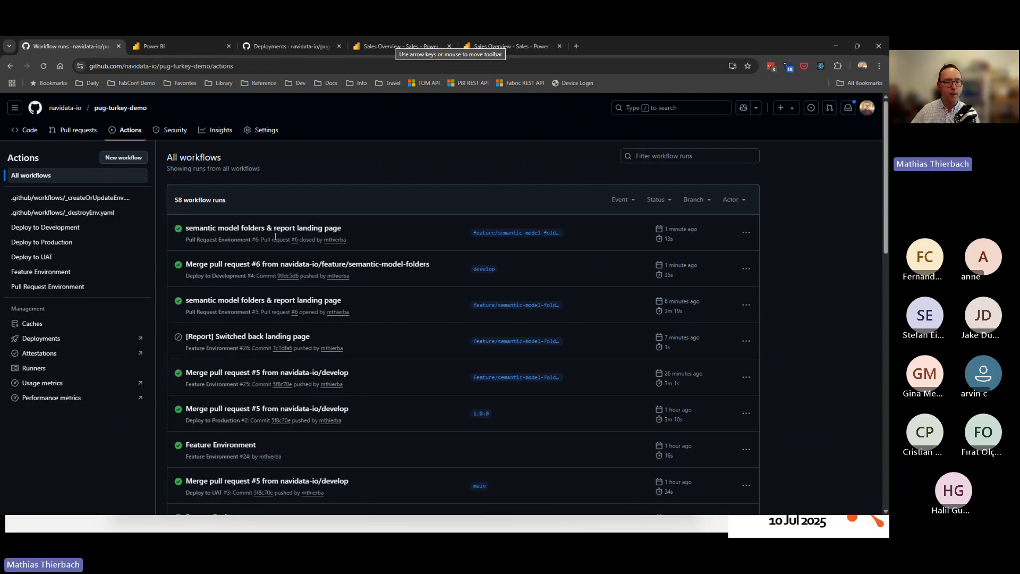
Open the newest Pull Request Environment run and inspect its Destroy job's Destroy and Job Summary logs.
left_click(263, 232)
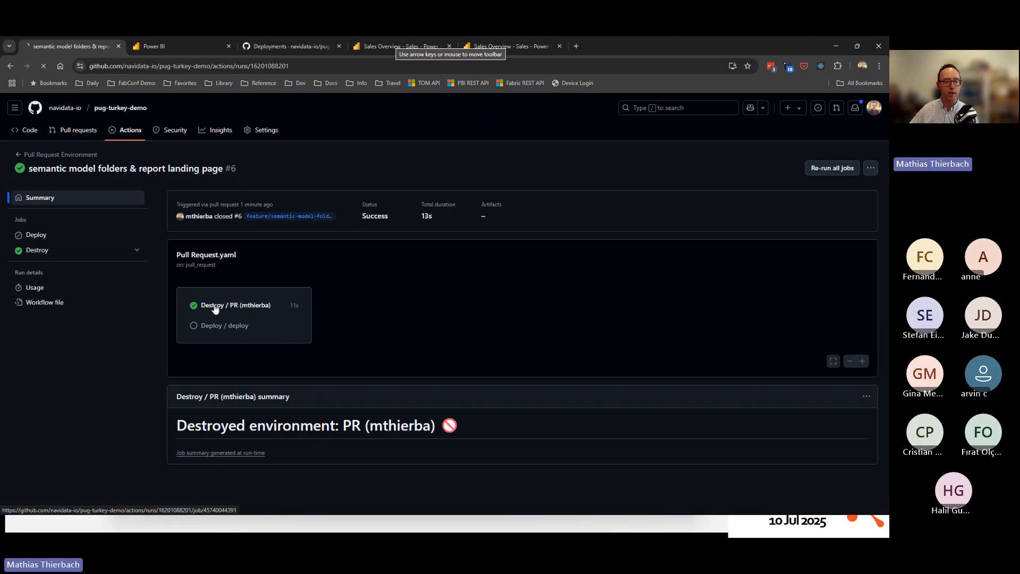
left_click(214, 308)
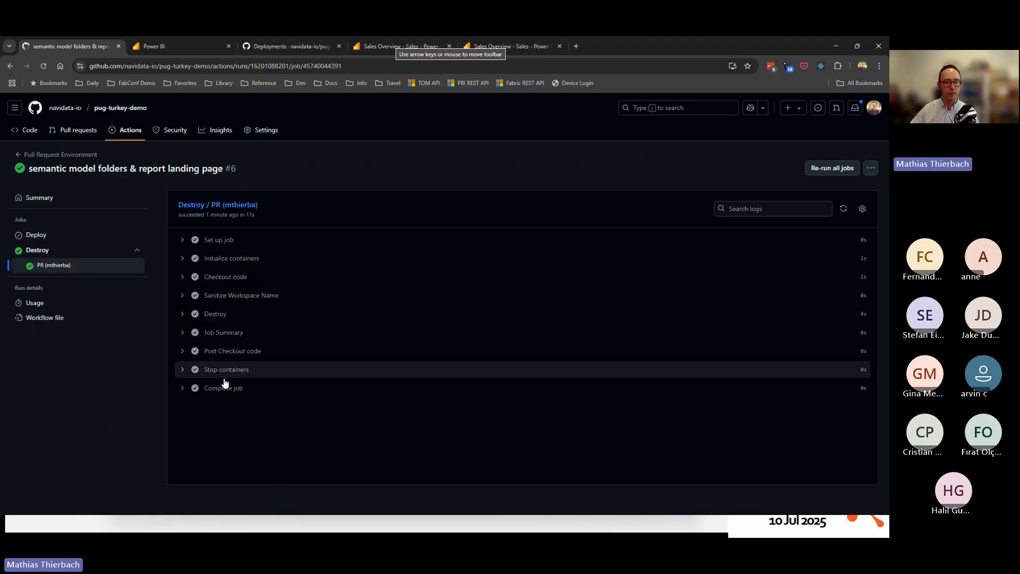
left_click(183, 314)
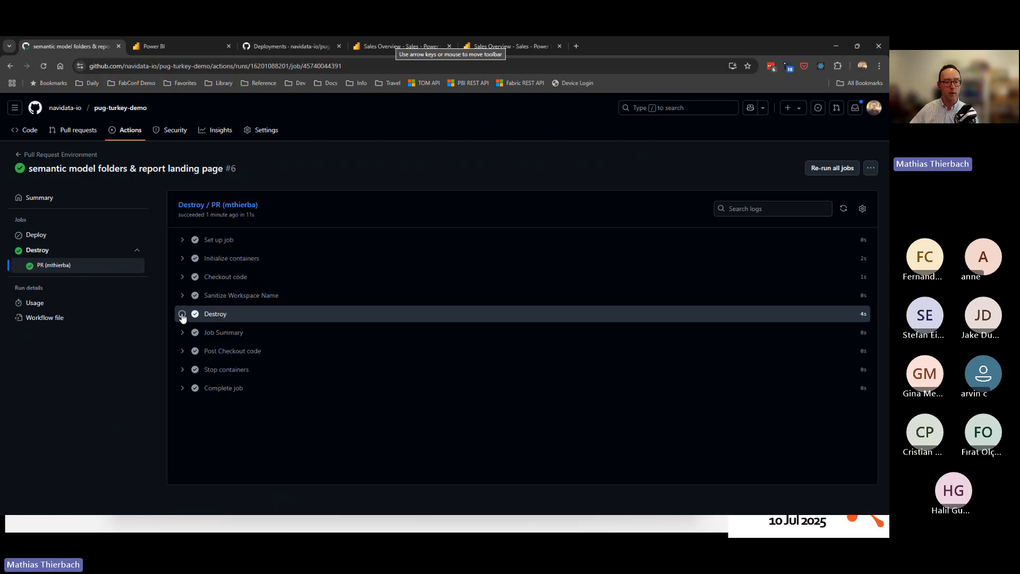
left_click_drag(213, 360, 296, 361)
left_click(318, 380)
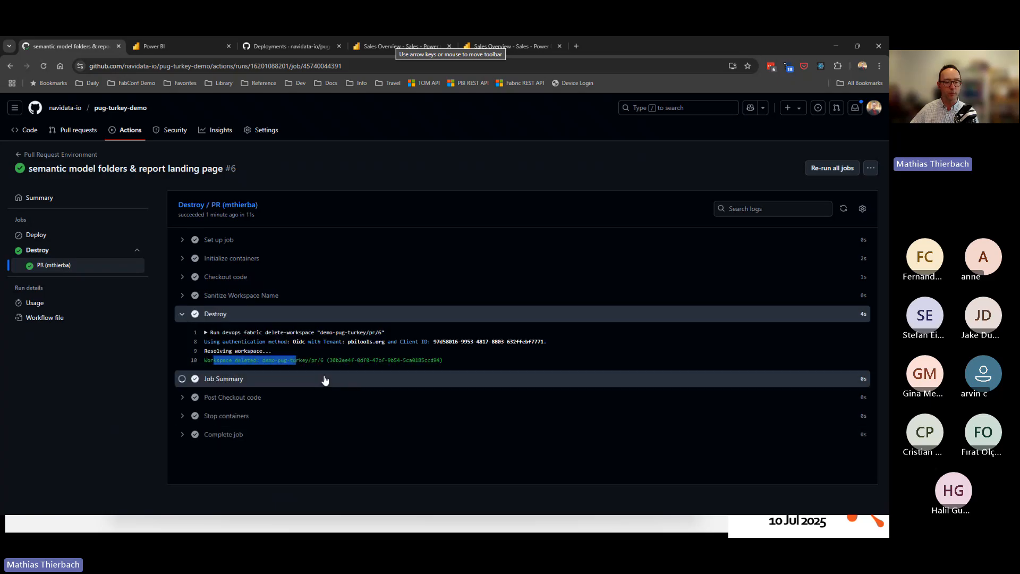
left_click(134, 401)
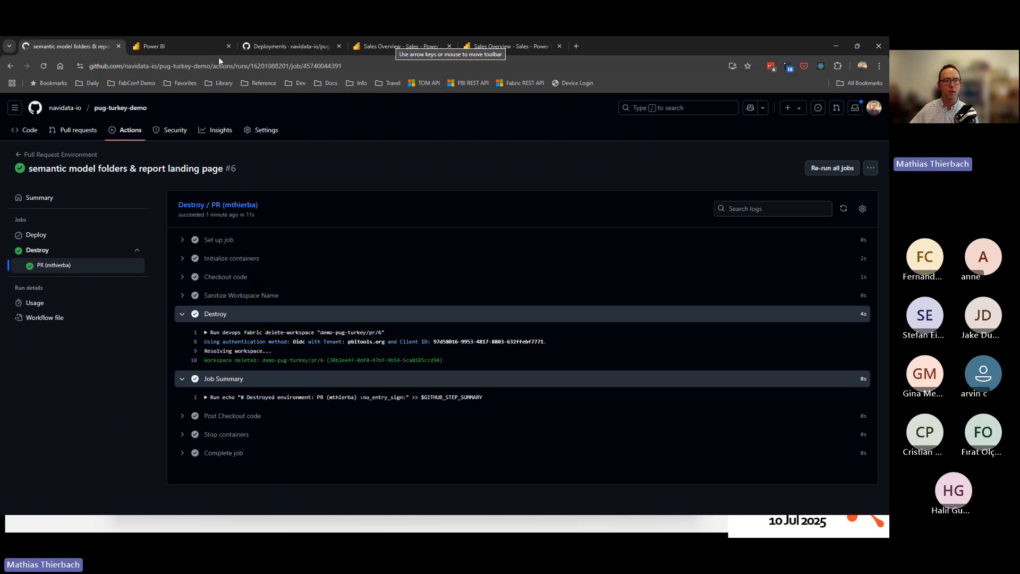
Switch to Power BI, open the demo-pug-turkey/pr/6 workspace and reload it to check whether it still exists.
left_click(199, 48)
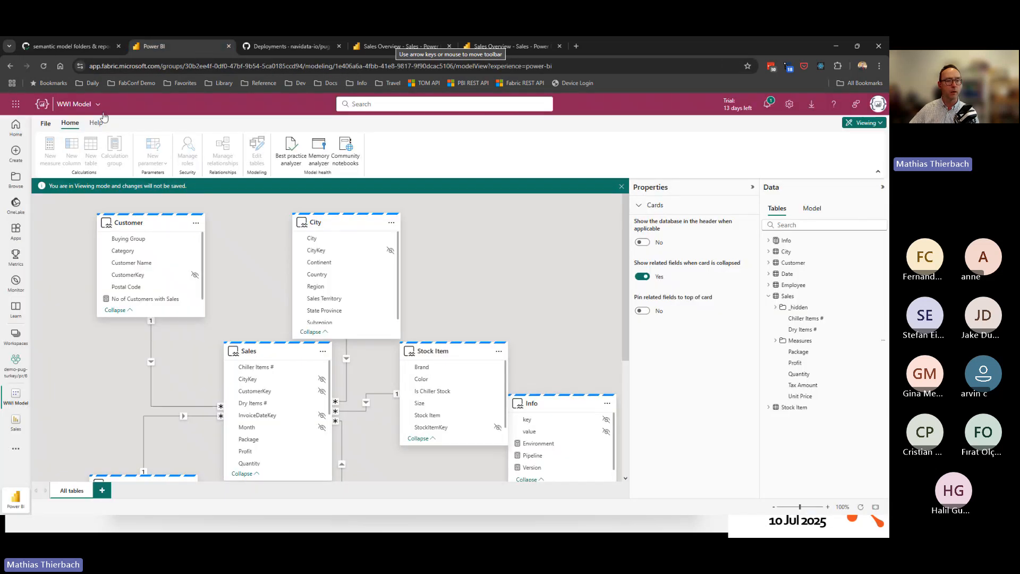
left_click(77, 104)
left_click(103, 171)
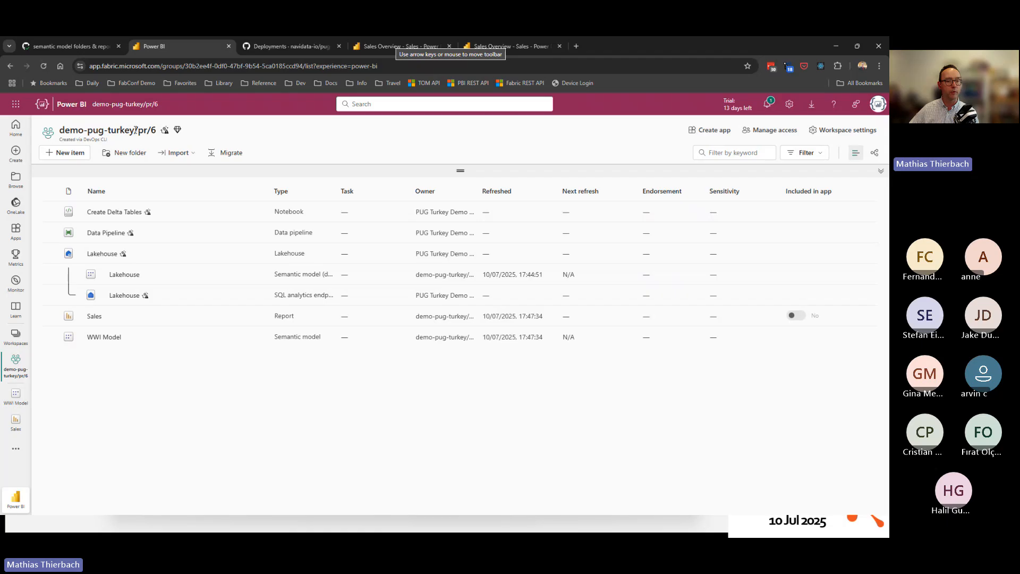
left_click_drag(134, 130, 158, 130)
left_click(214, 132)
left_click_drag(135, 130, 151, 133)
double_click(154, 131)
left_click(225, 134)
left_click(43, 65)
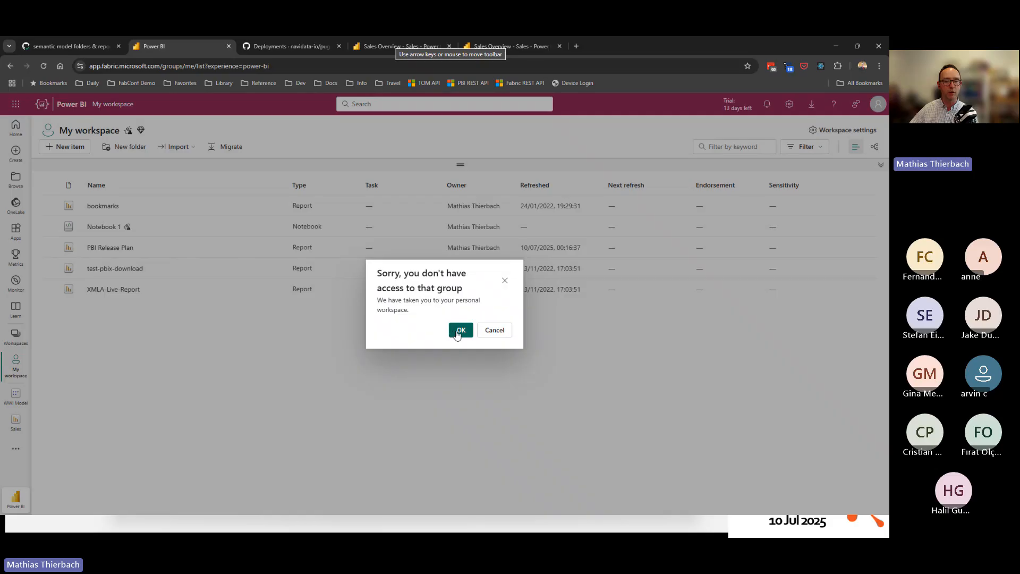
left_click(455, 332)
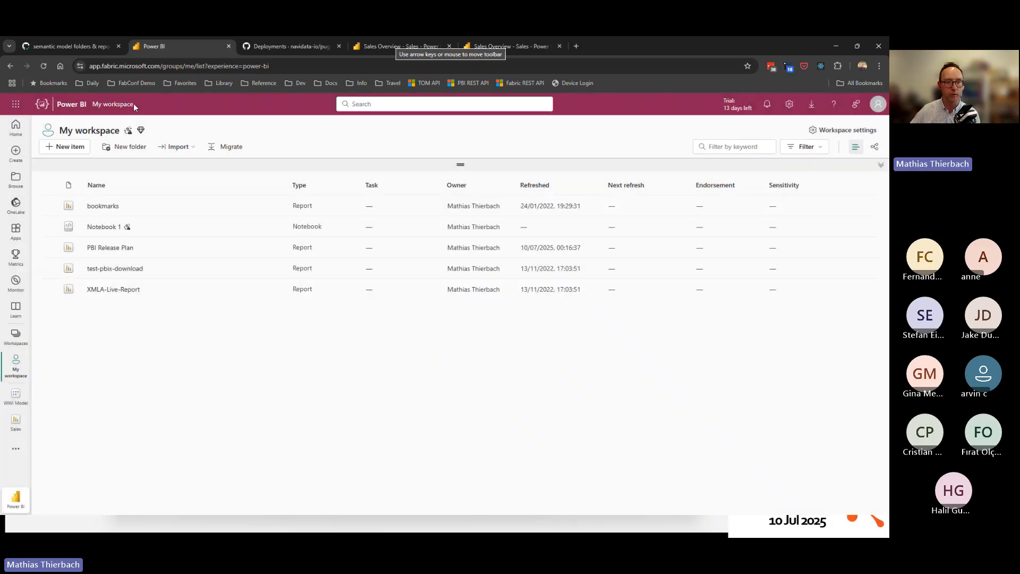
Return to GitHub, open the closed pull request "semantic model folders & report landing page" and delete its feature/semantic-model-folders branch.
left_click(76, 47)
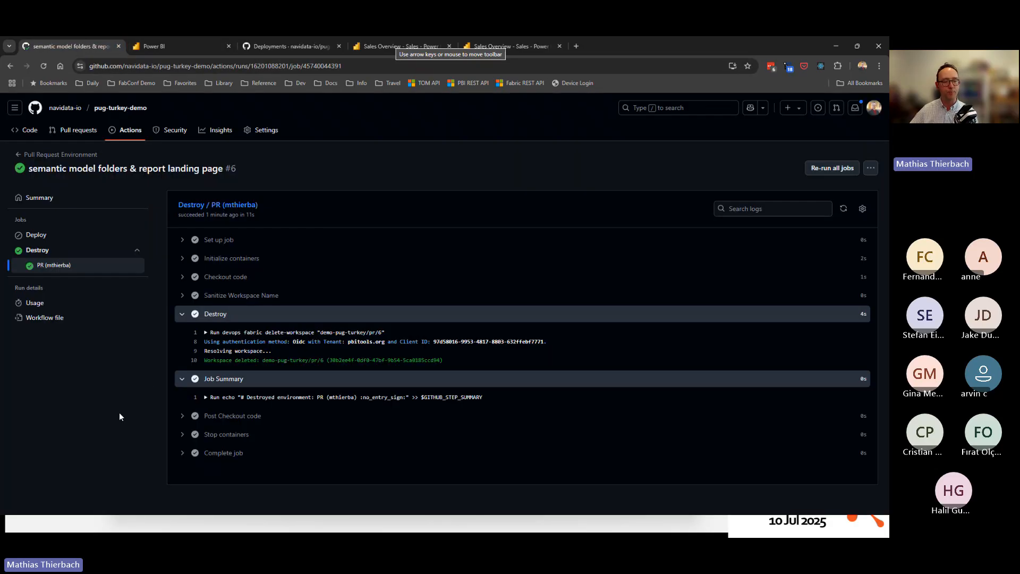
left_click(79, 131)
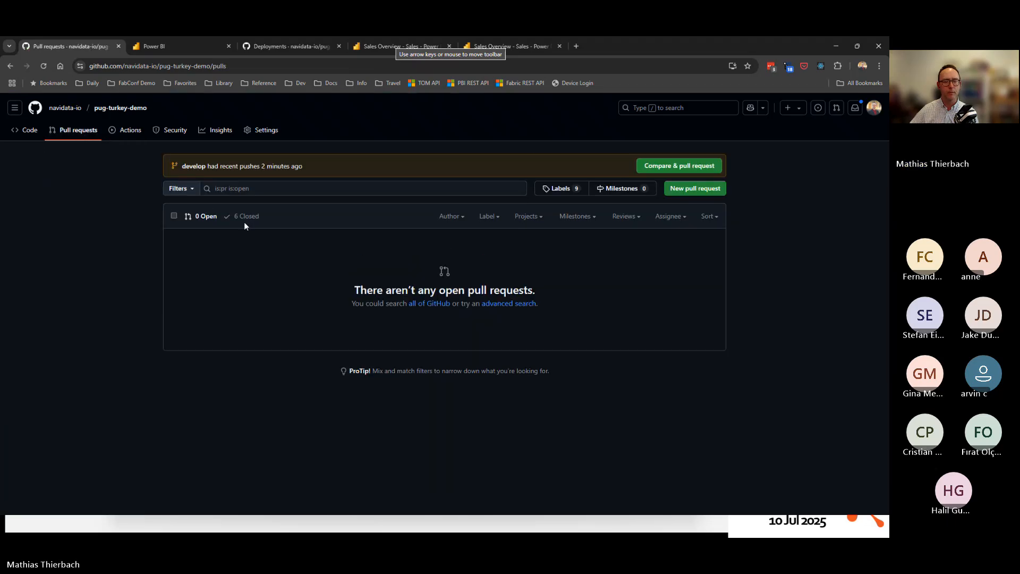
left_click(246, 217)
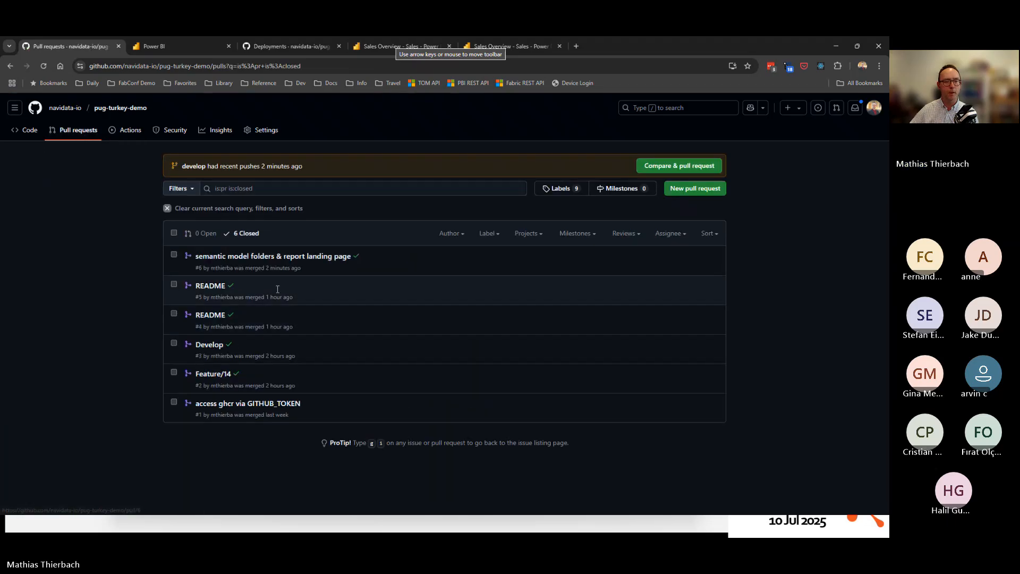
left_click(266, 258)
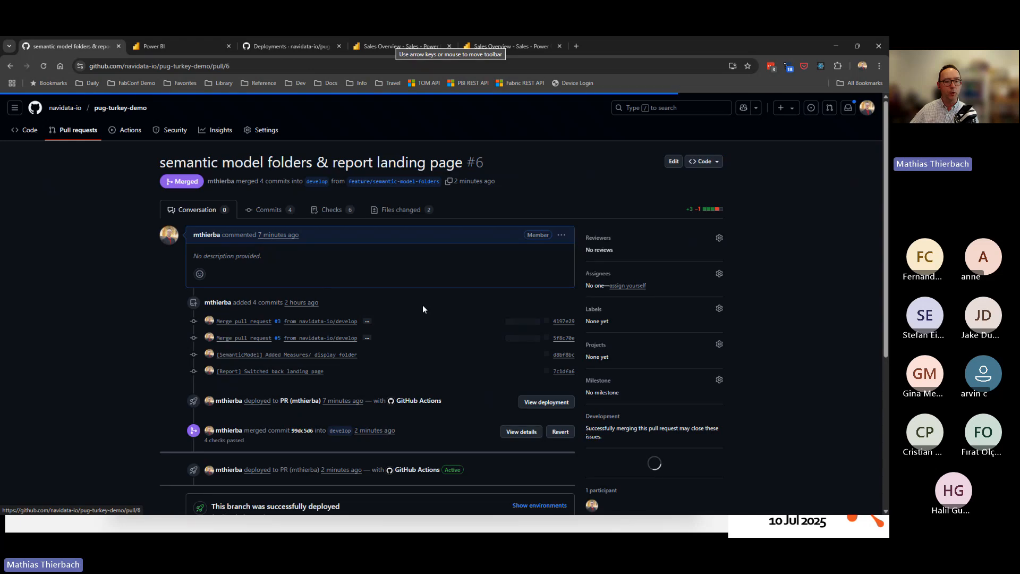
scroll(423, 308, "down", 4)
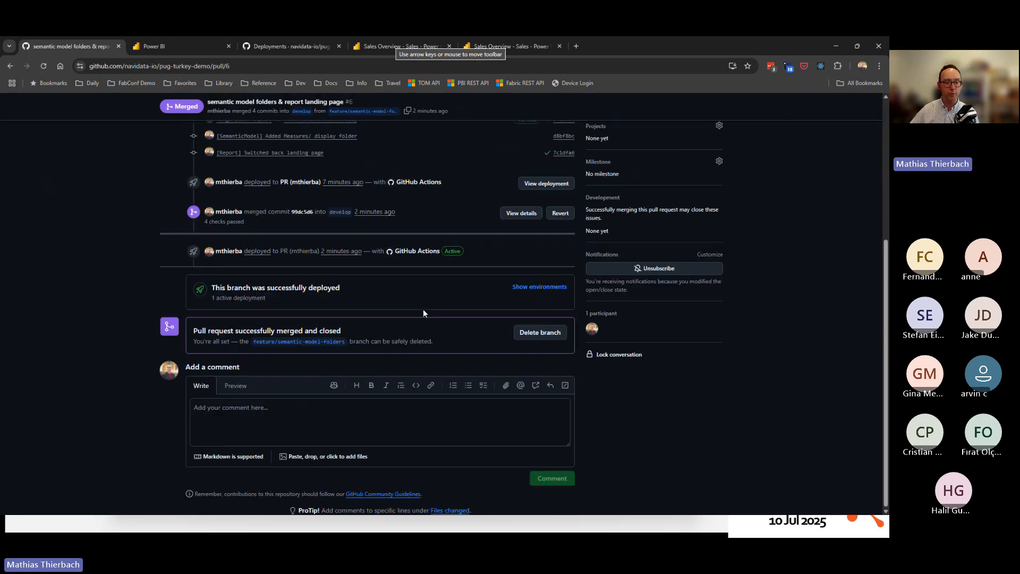
left_click(533, 333)
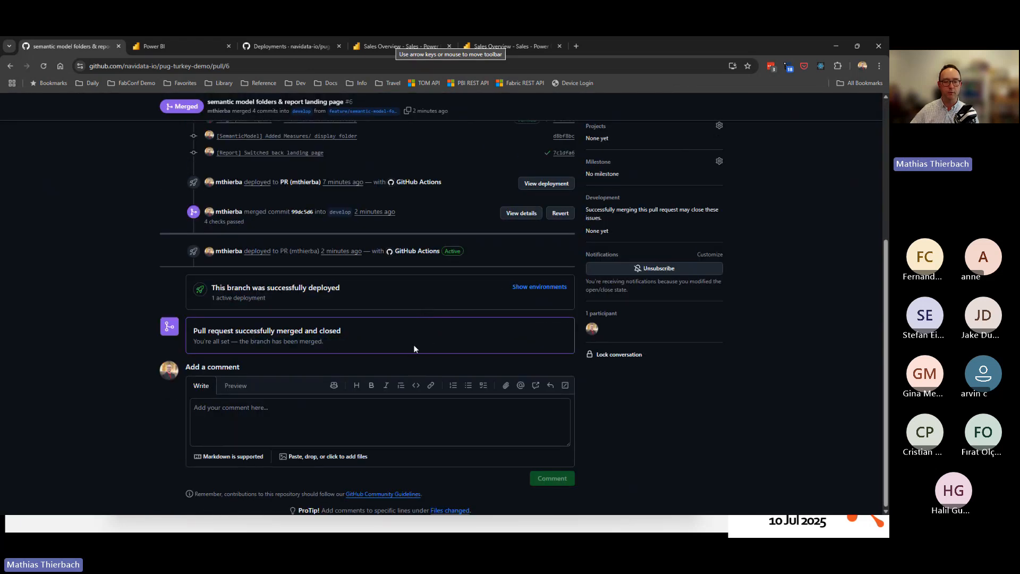
Open the Feature Environment workflow run triggered by the branch deletion to examine its result.
scroll(407, 347, "up", 4)
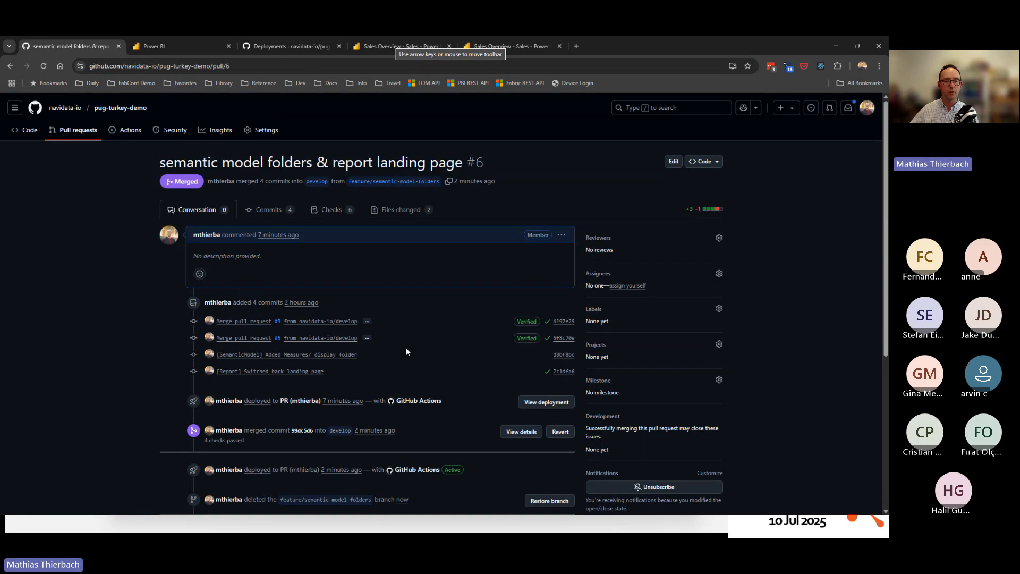
left_click(131, 133)
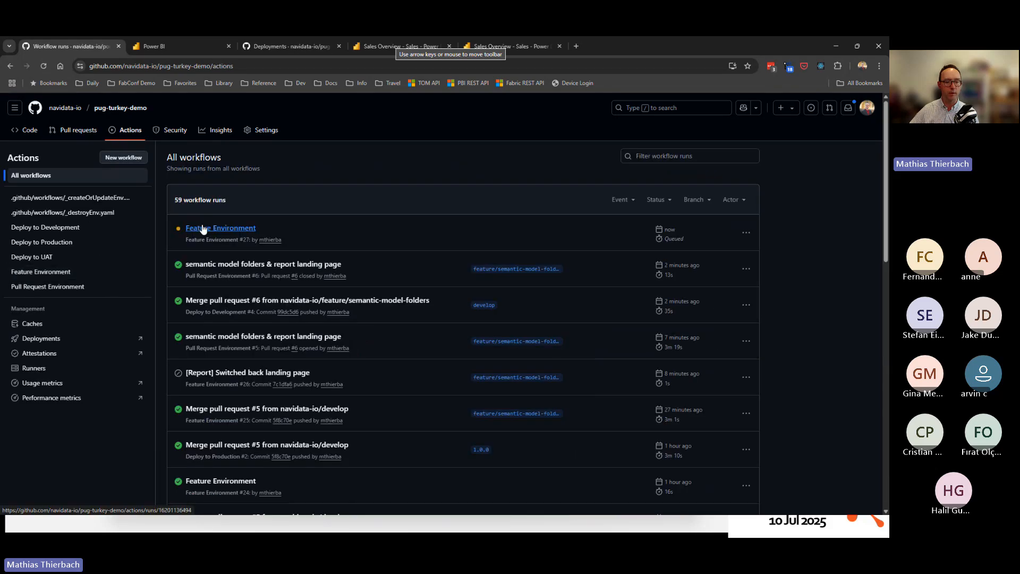
left_click(220, 228)
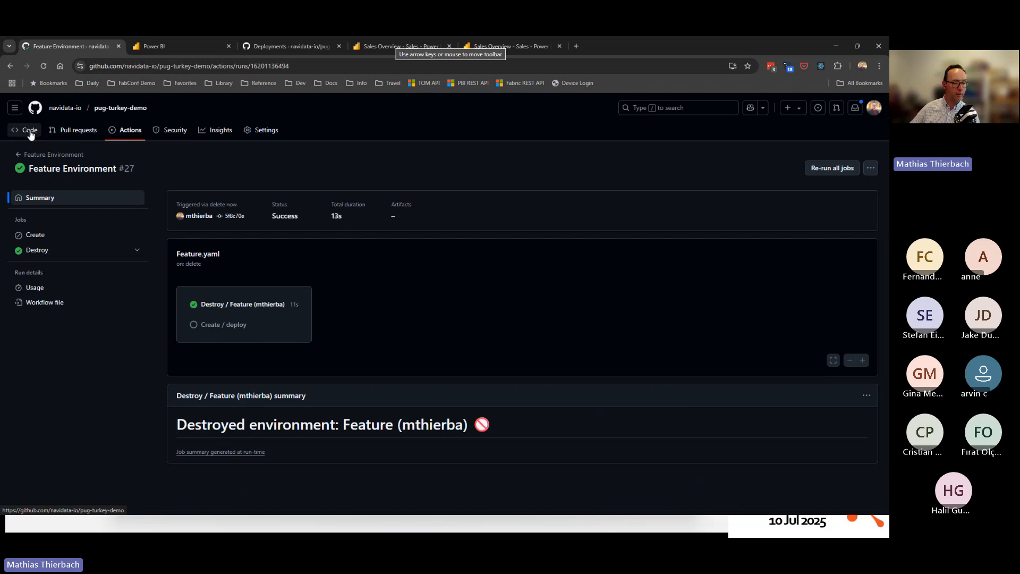
Create a pull request from develop into main titled "1.1.0 RC".
left_click(65, 131)
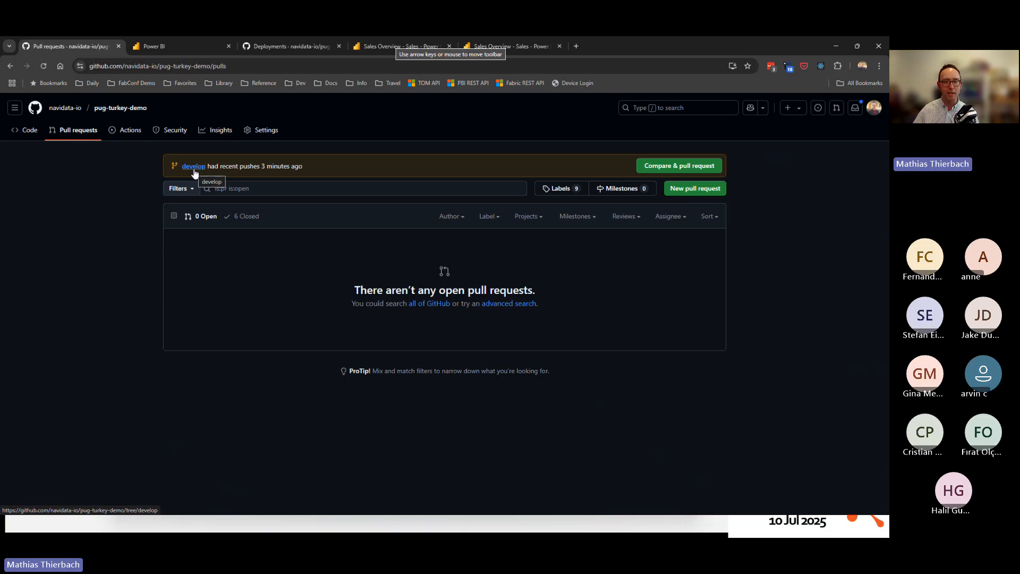
left_click(703, 167)
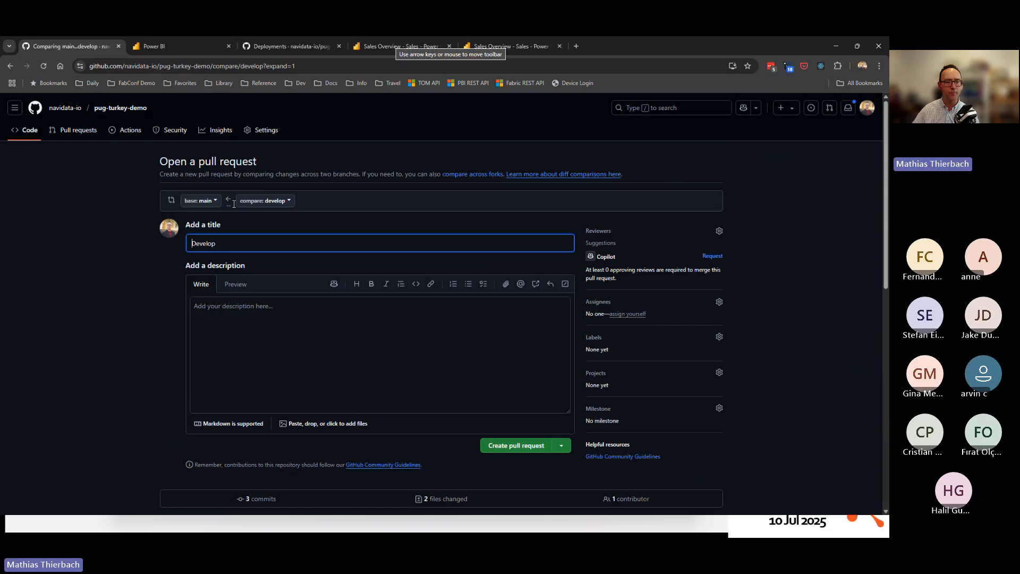
left_click_drag(229, 245, 153, 284)
type("1.1.0")
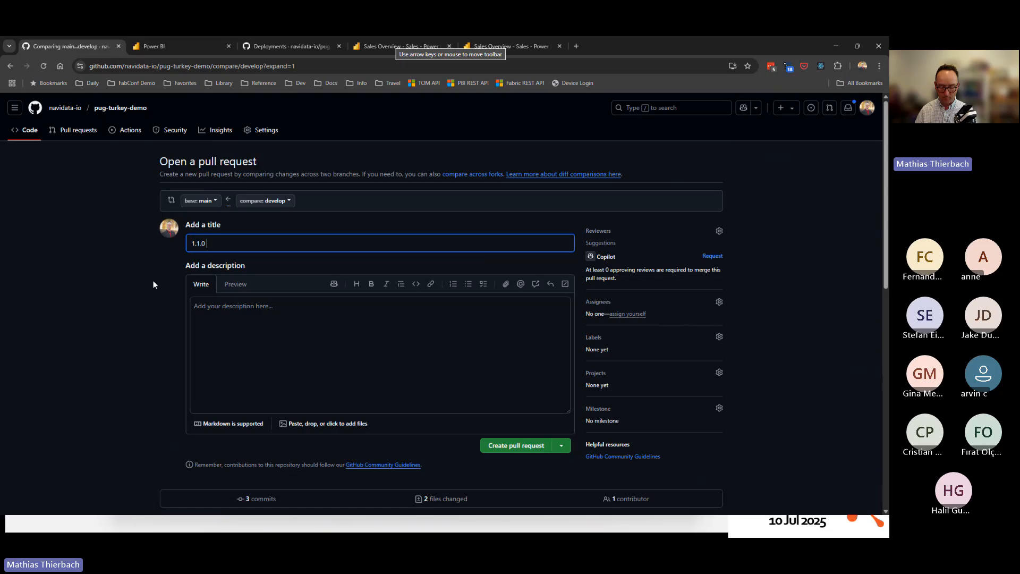
type(" RC")
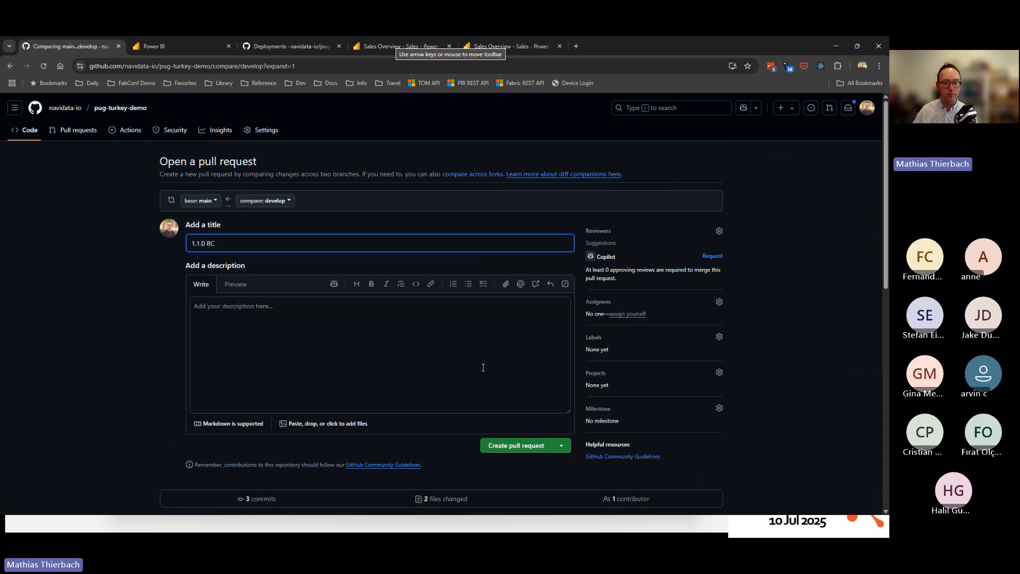
left_click(521, 447)
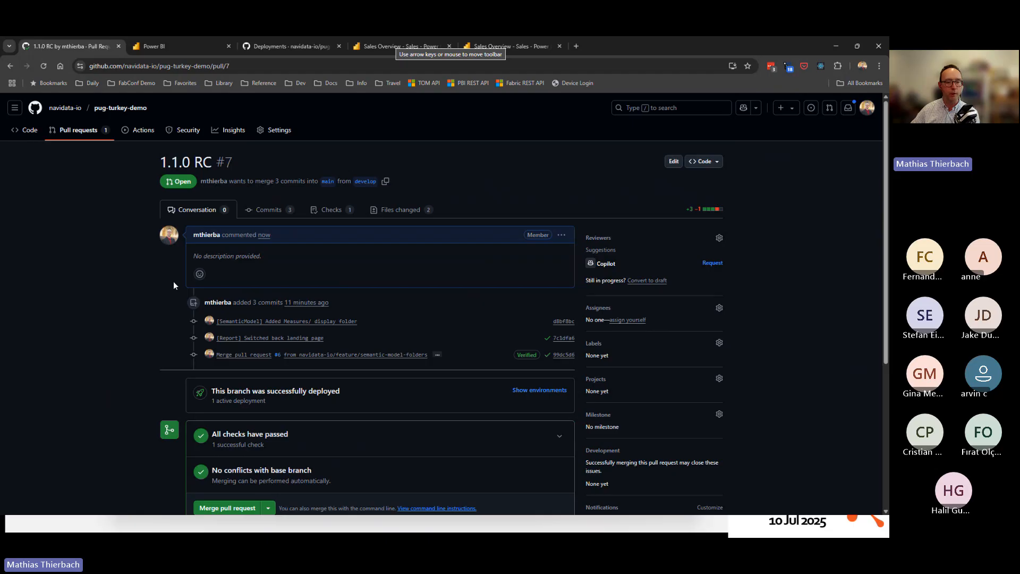
Merge the "1.1.0 RC" pull request into main with the default commit message.
scroll(174, 285, "down", 2)
left_click(241, 414)
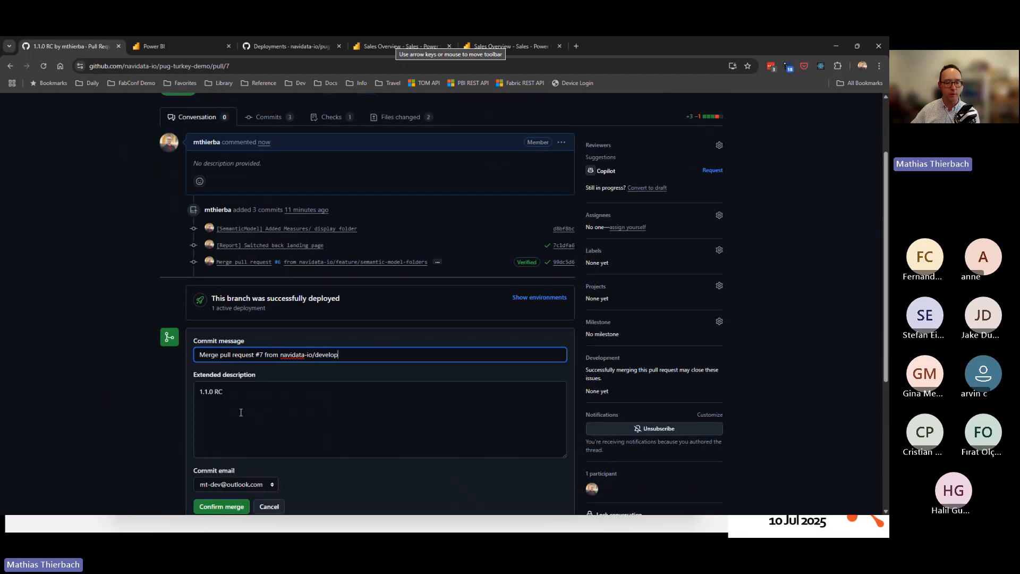
scroll(138, 461, "down", 2)
left_click(233, 414)
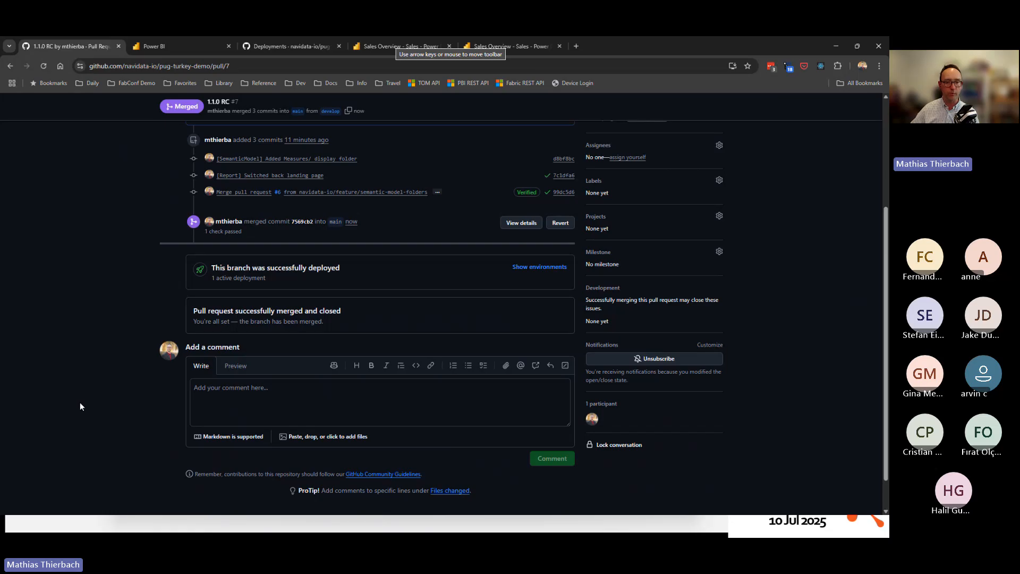
Review the merged "1.1.0 RC" pull request and open the Deploy to UAT workflow run it triggered.
scroll(79, 407, "up", 1)
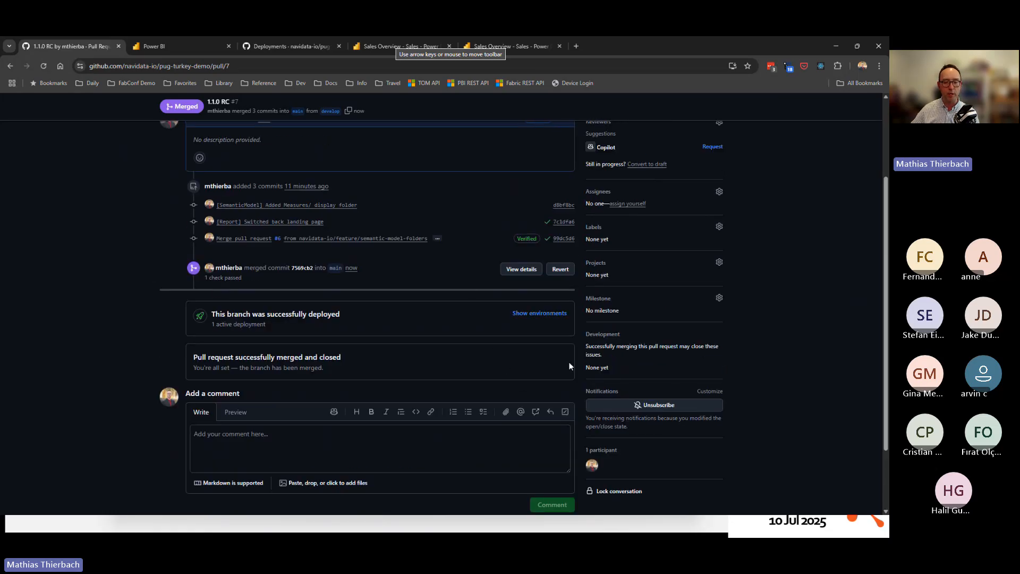
scroll(453, 381, "up", 2)
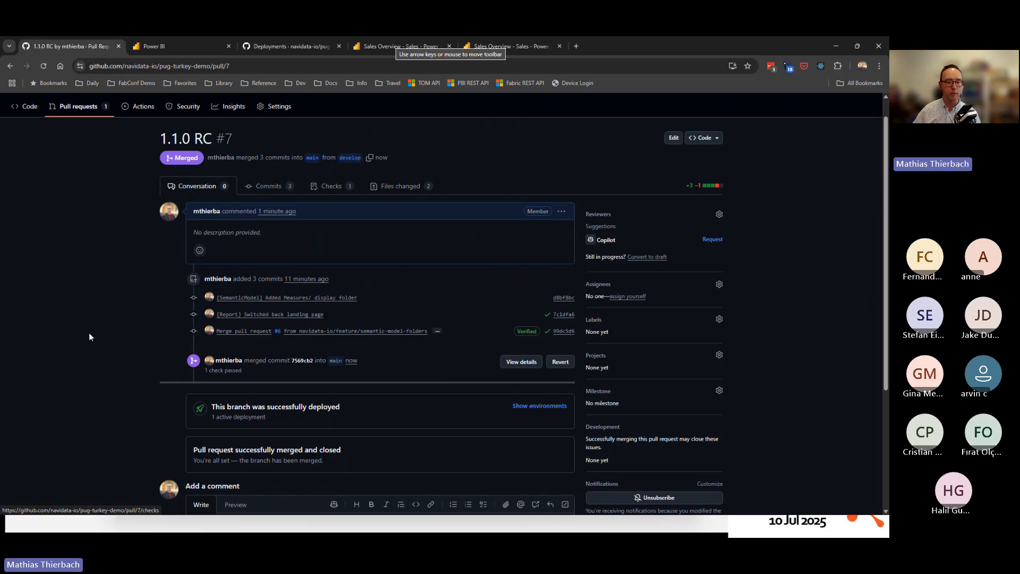
scroll(88, 333, "down", 3)
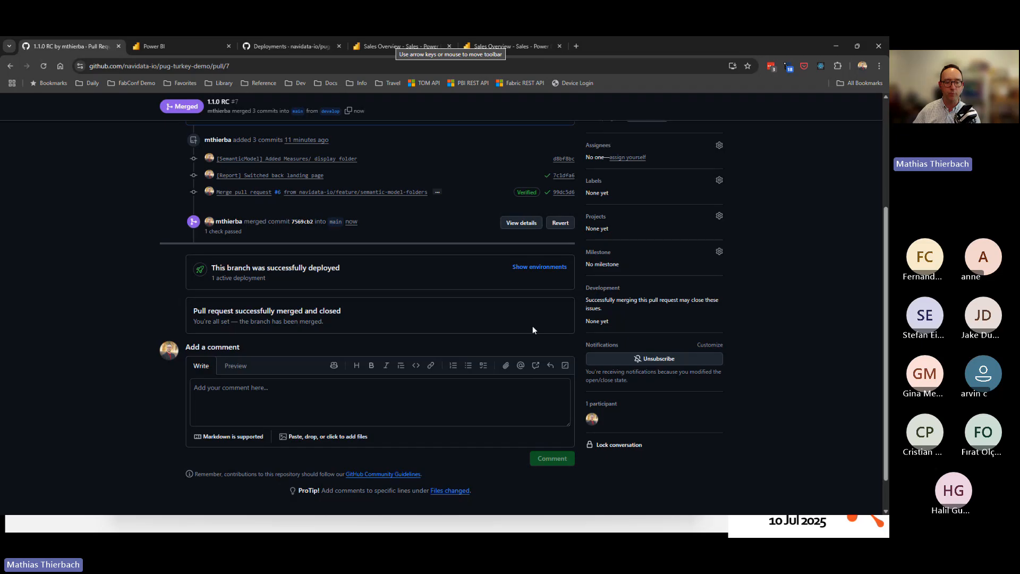
scroll(57, 333, "up", 3)
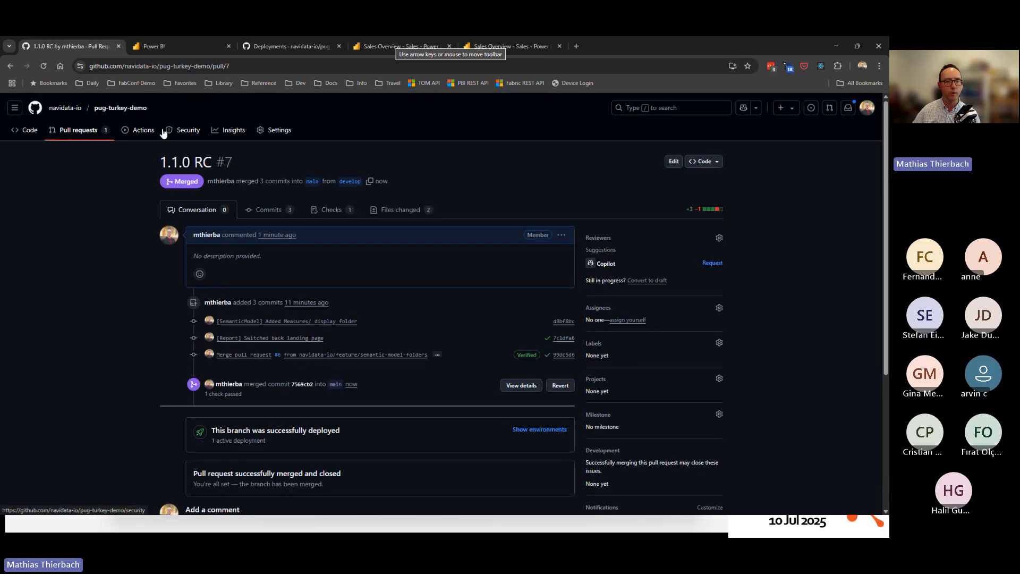
left_click(139, 130)
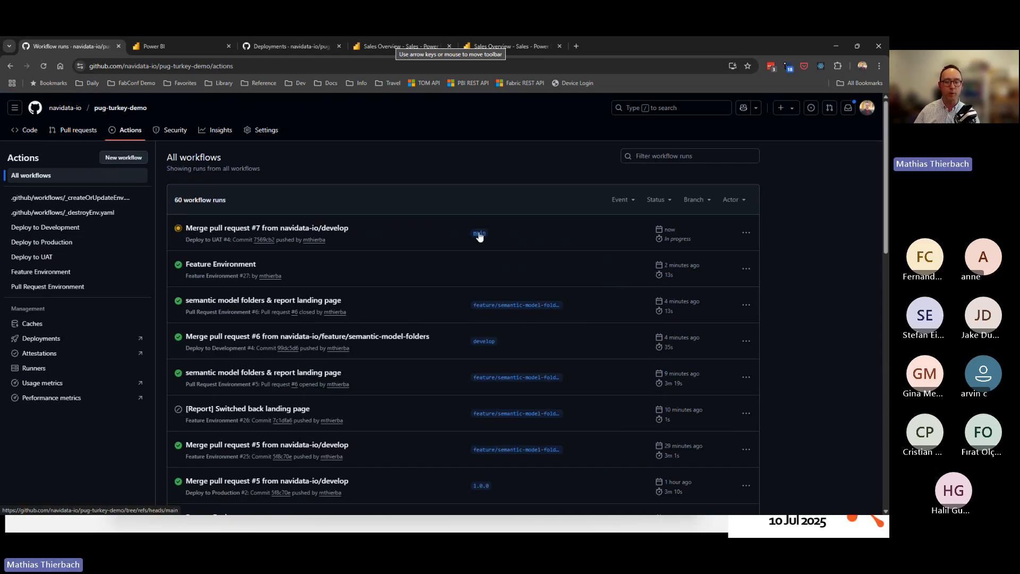
left_click(229, 228)
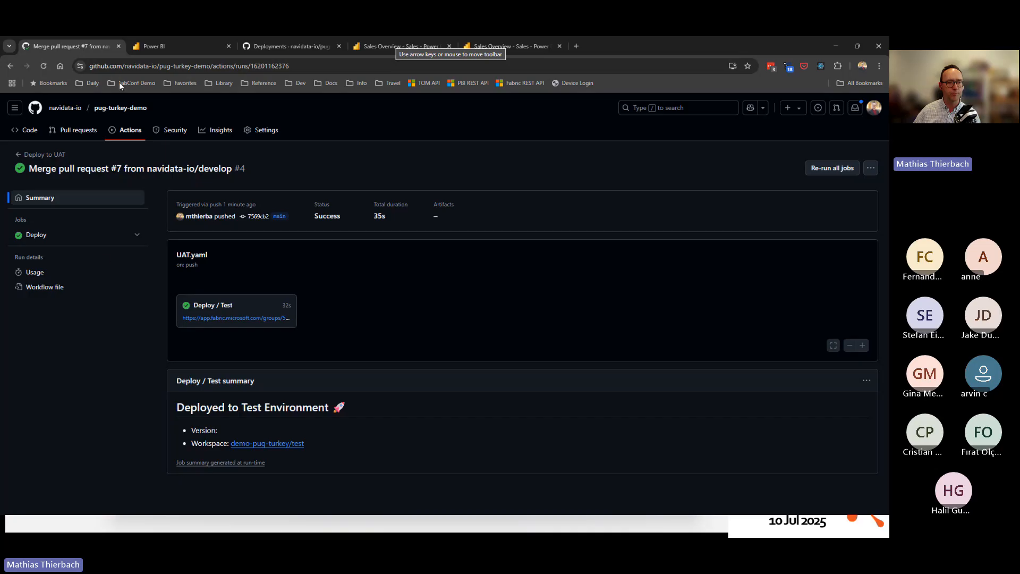
Review the README's environments table and workflow diagram in the pug-turkey-demo repository for the Production deployment trigger.
left_click(122, 108)
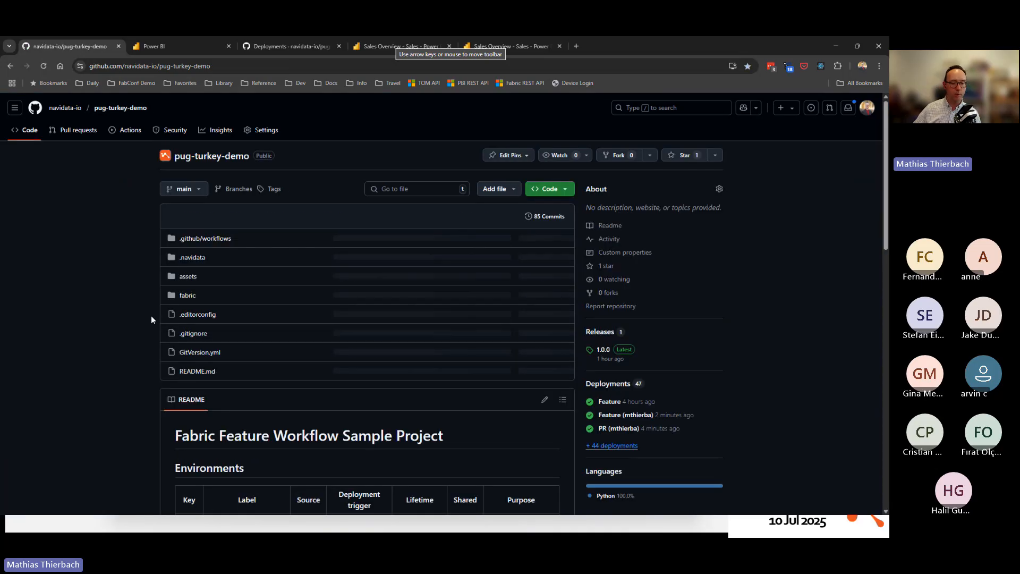
scroll(132, 374, "down", 10)
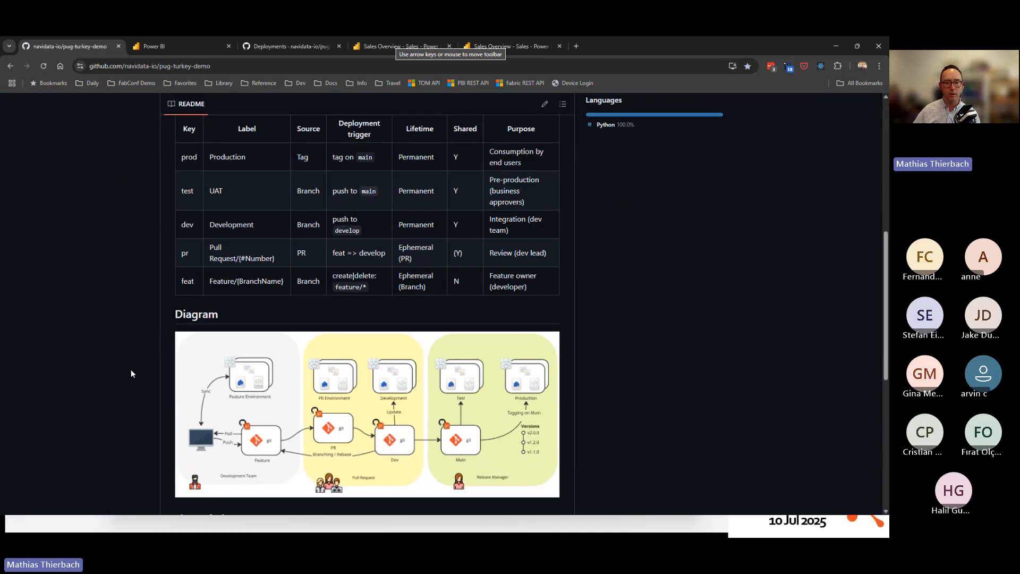
scroll(132, 374, "up", 5)
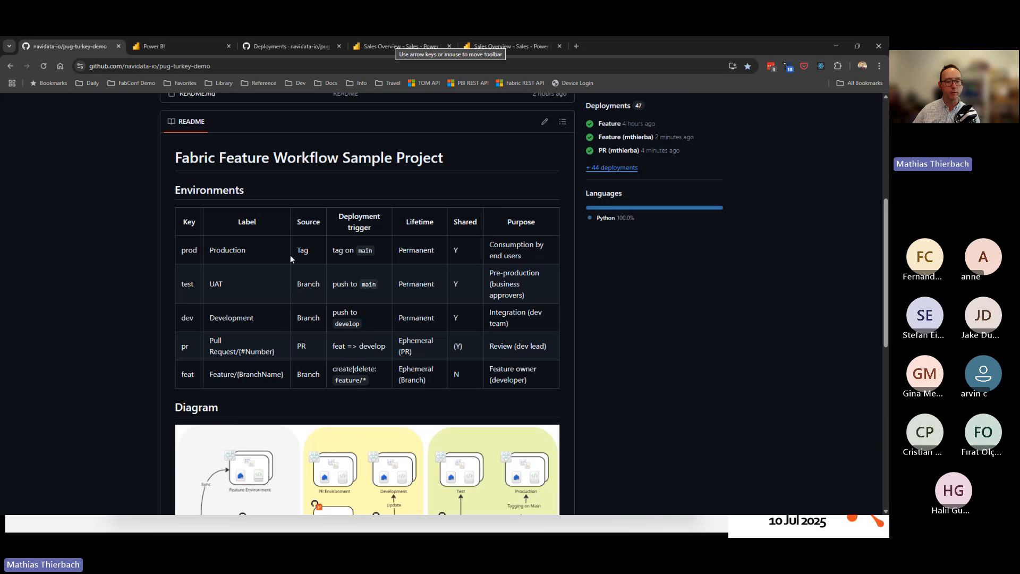
left_click_drag(294, 251, 312, 260)
scroll(312, 259, "up", 5)
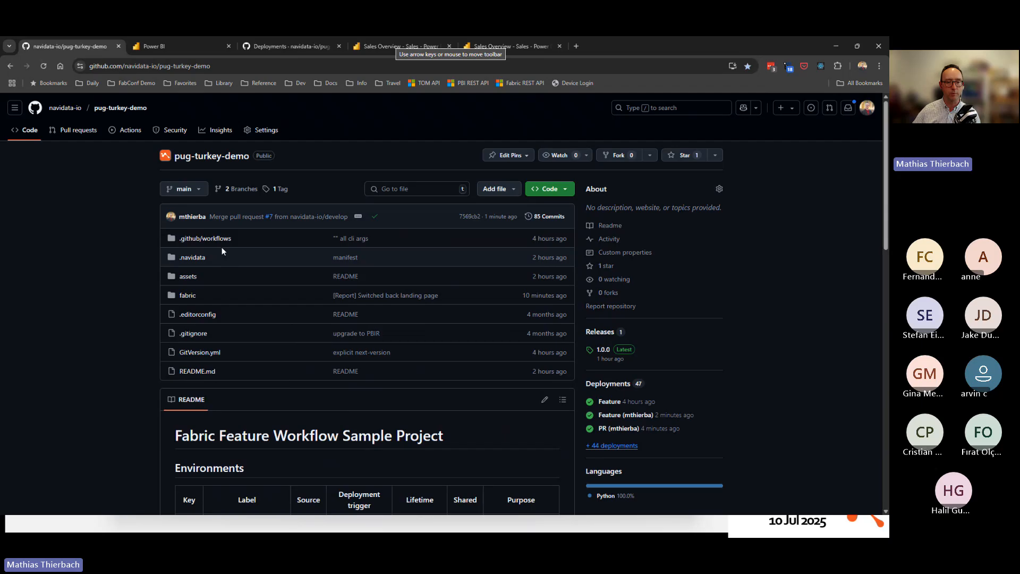
Publish a new release titled "1.1.0" from main, creating the tag 1.1.0 and marking it as the latest release.
left_click(600, 331)
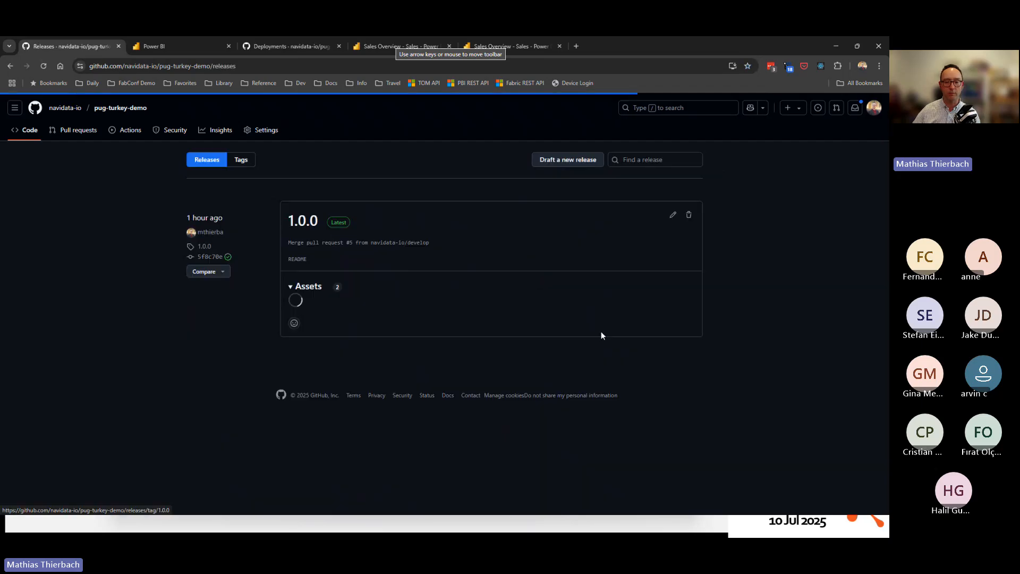
left_click(546, 160)
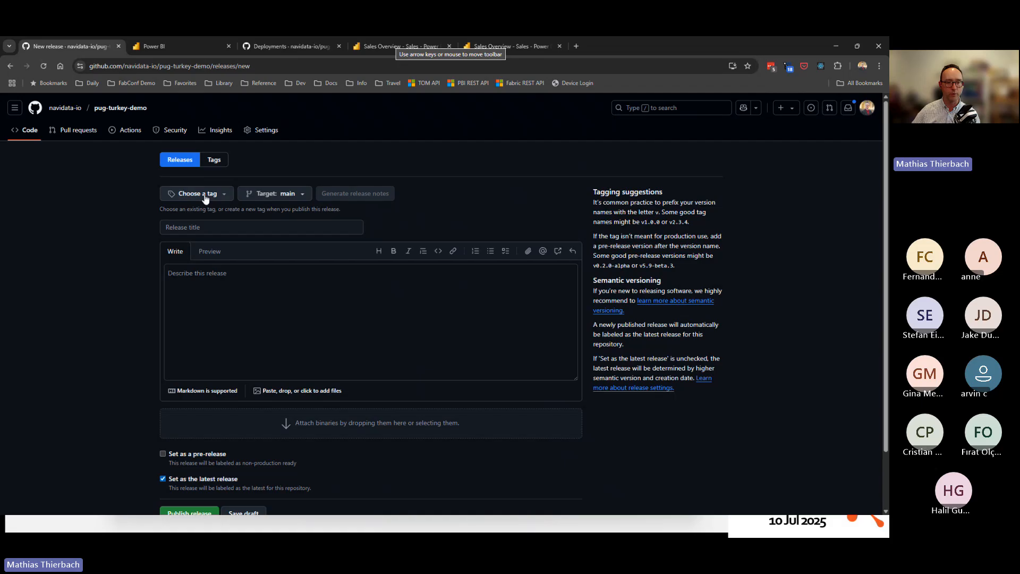
left_click(204, 194)
type("1.1.0")
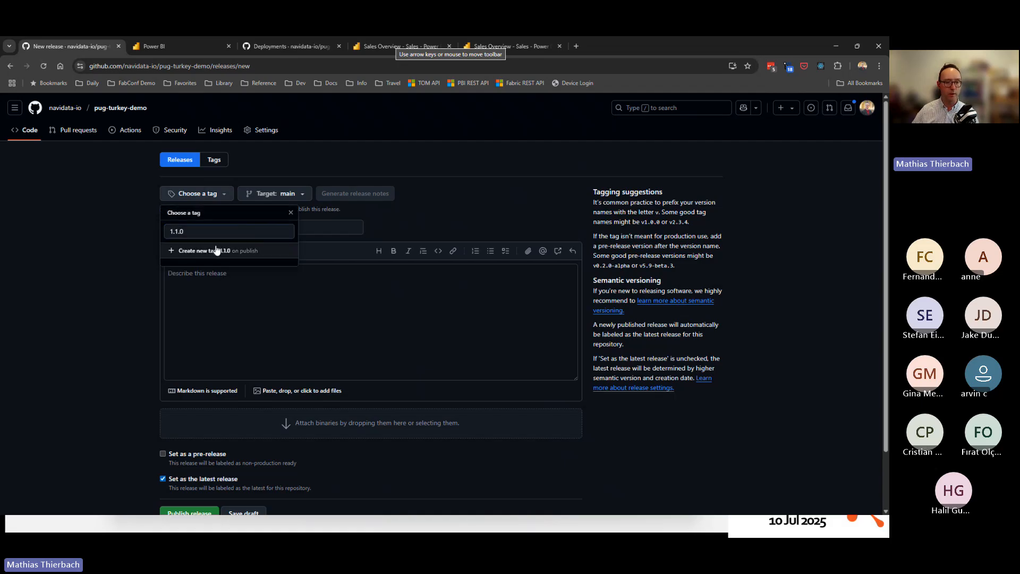
left_click(216, 250)
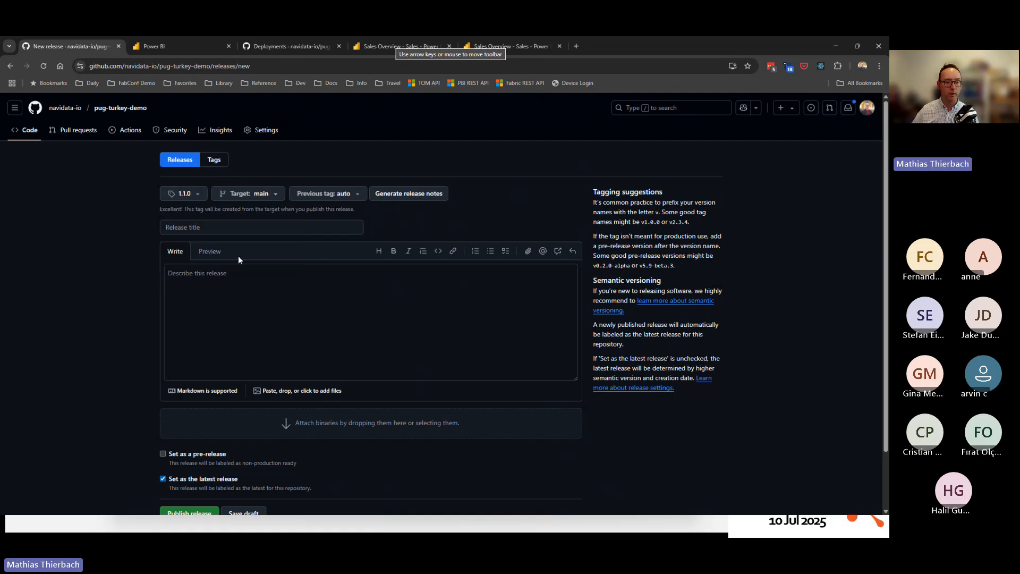
left_click(237, 229)
type("1.1.0")
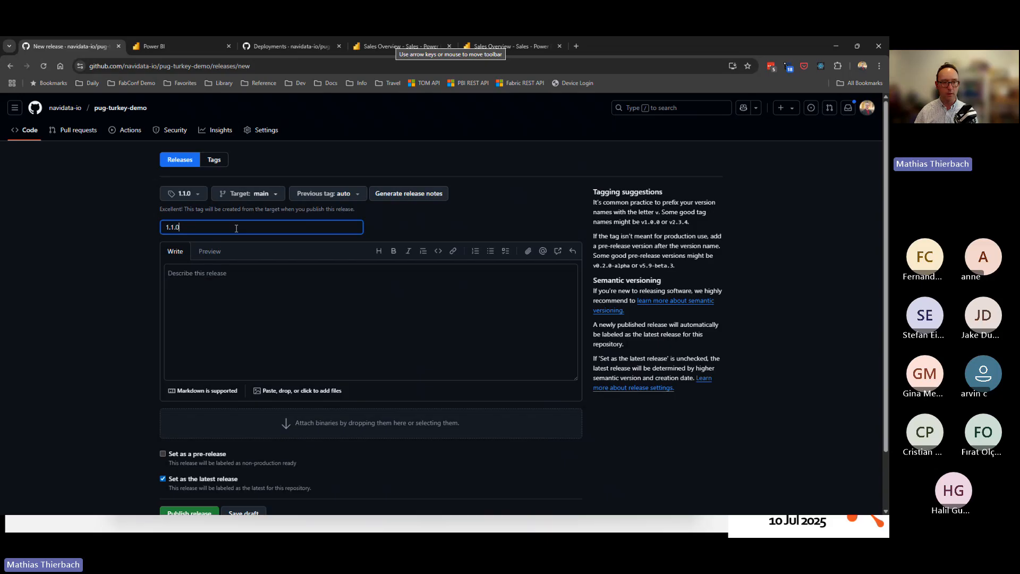
scroll(212, 271, "down", 2)
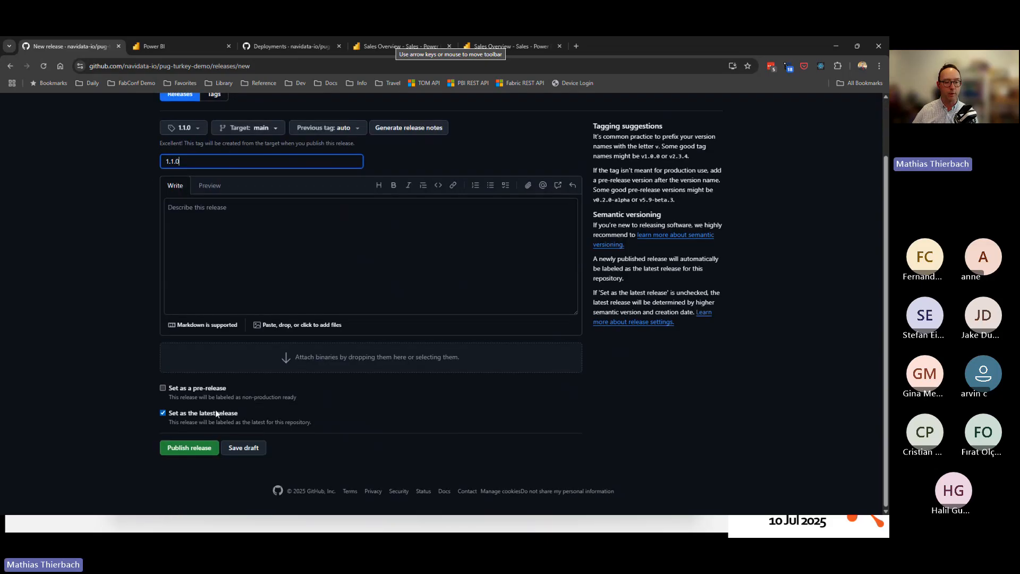
left_click(202, 448)
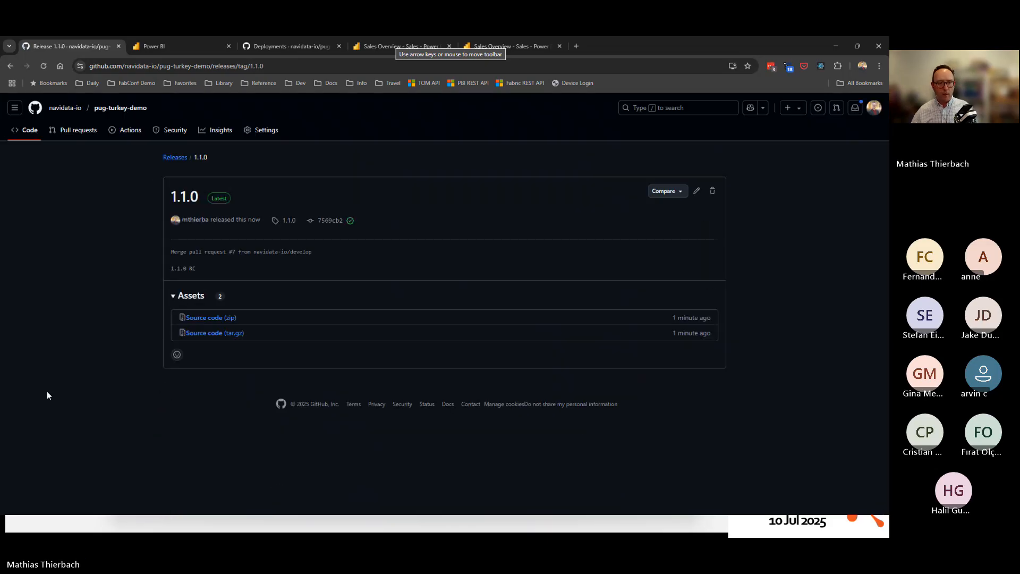
Check the repository's workflow runs for the Deploy to Production run triggered by the 1.1.0 tag.
left_click(122, 130)
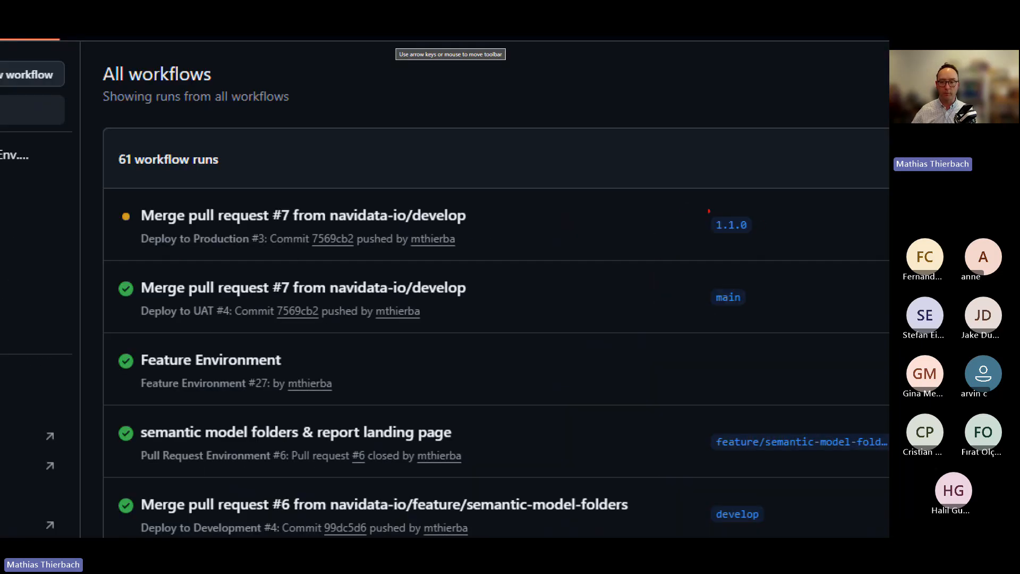
left_click_drag(688, 198, 776, 250)
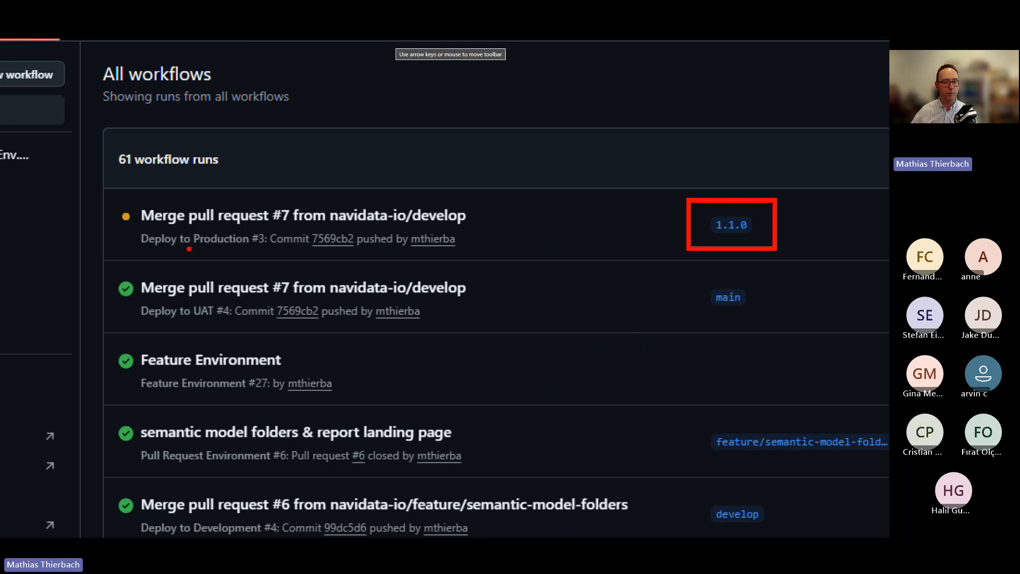
left_click_drag(188, 249, 267, 248)
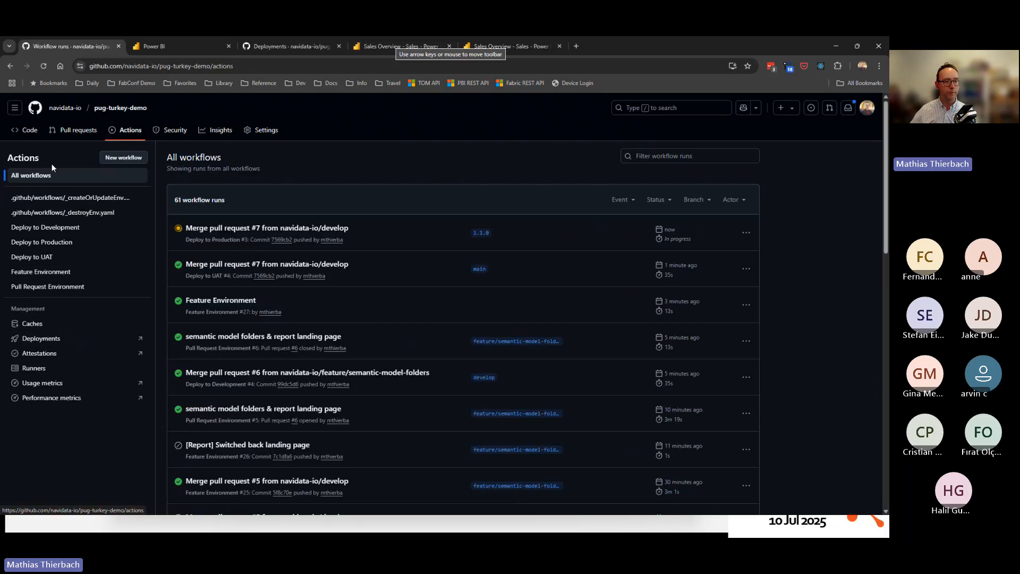
Open the repository's deployment history for the Production environment and compare the 1.1.0 and 1.0.0 entries.
left_click(104, 107)
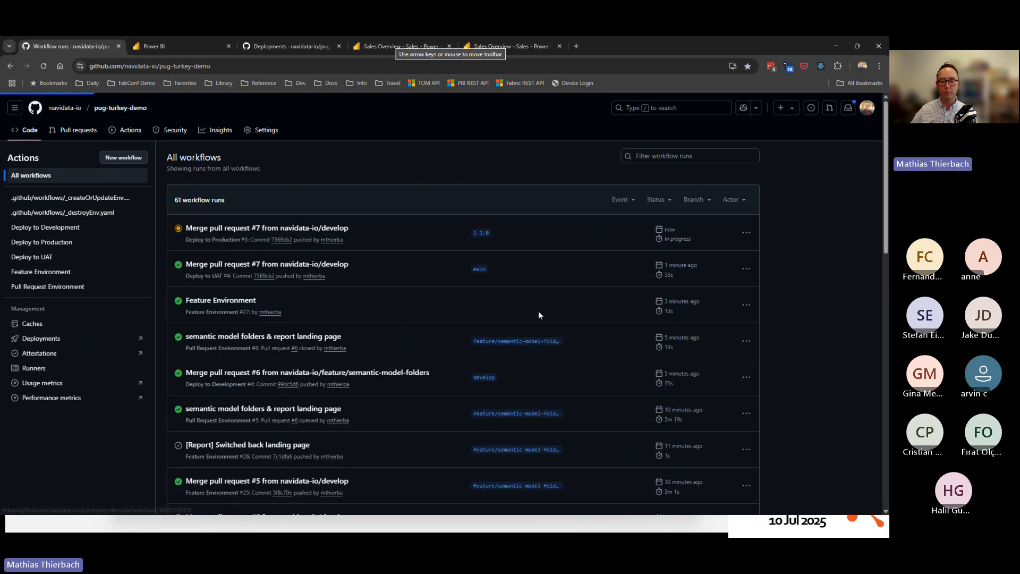
left_click(609, 401)
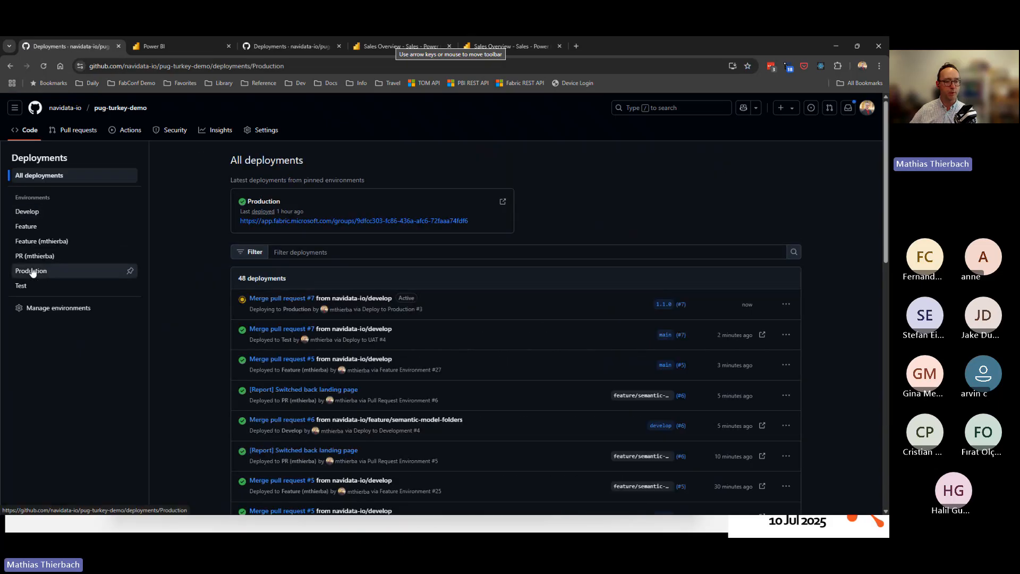
left_click(32, 271)
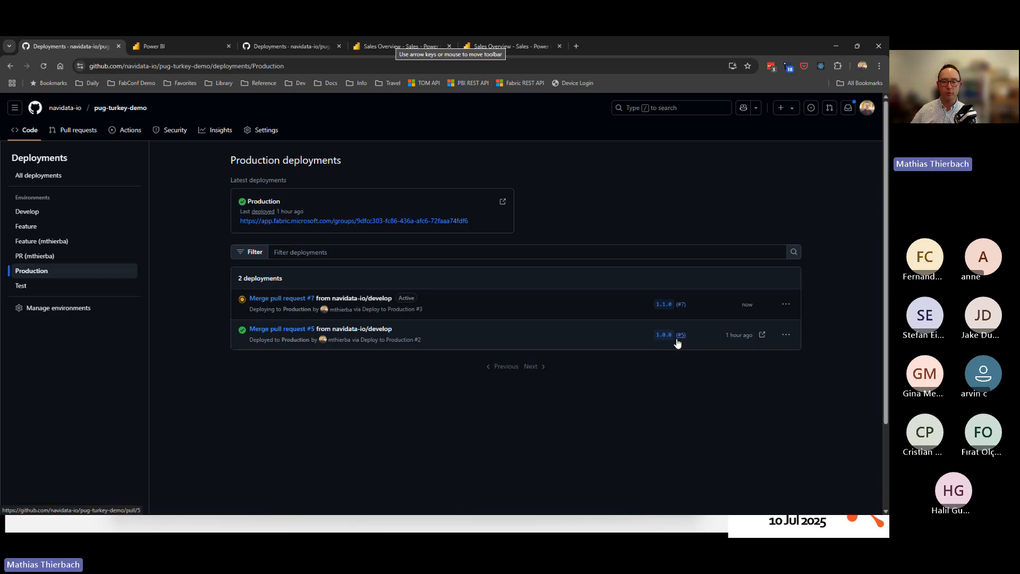
mouse_move(681, 342)
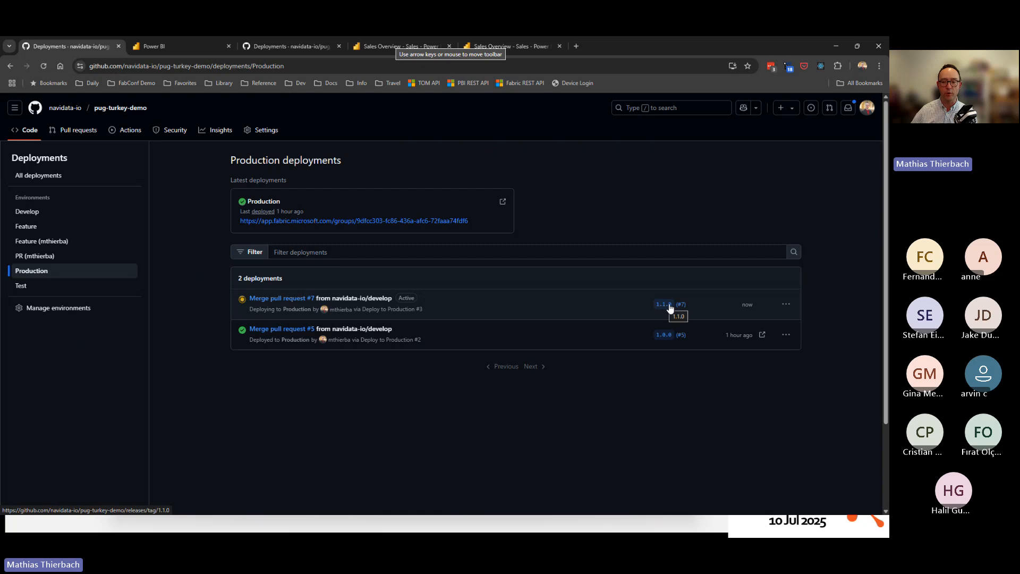
mouse_move(682, 304)
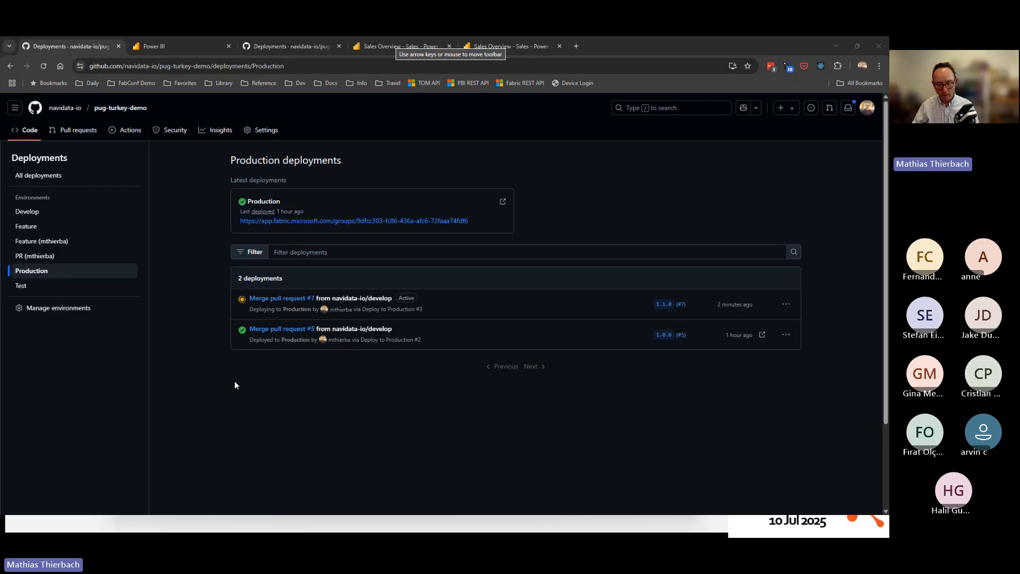
Switch to Visual Studio Code and discard all uncommitted changes on the feature/semantic-model-folders branch.
key("alt+Tab")
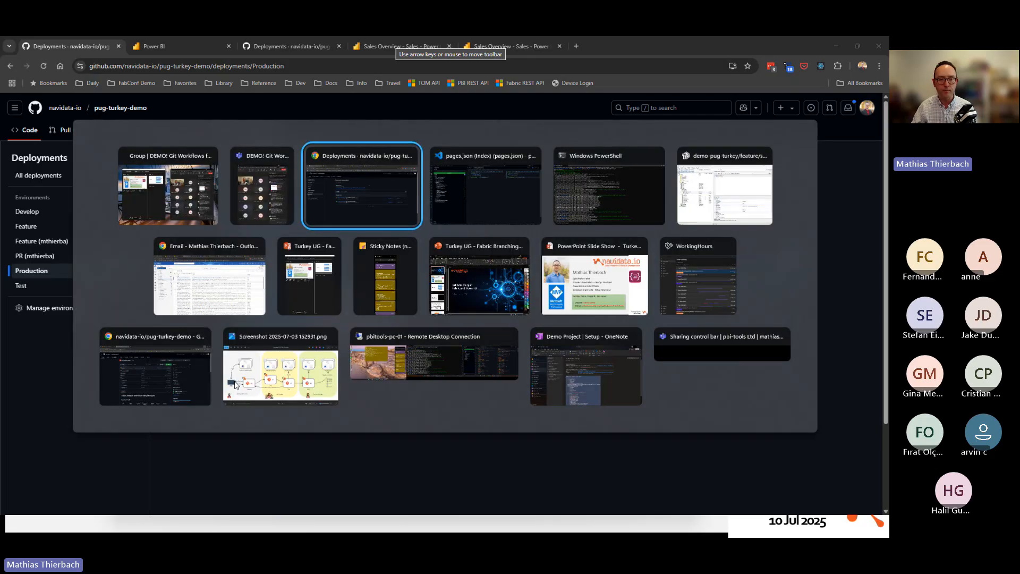
key("alt+Tab")
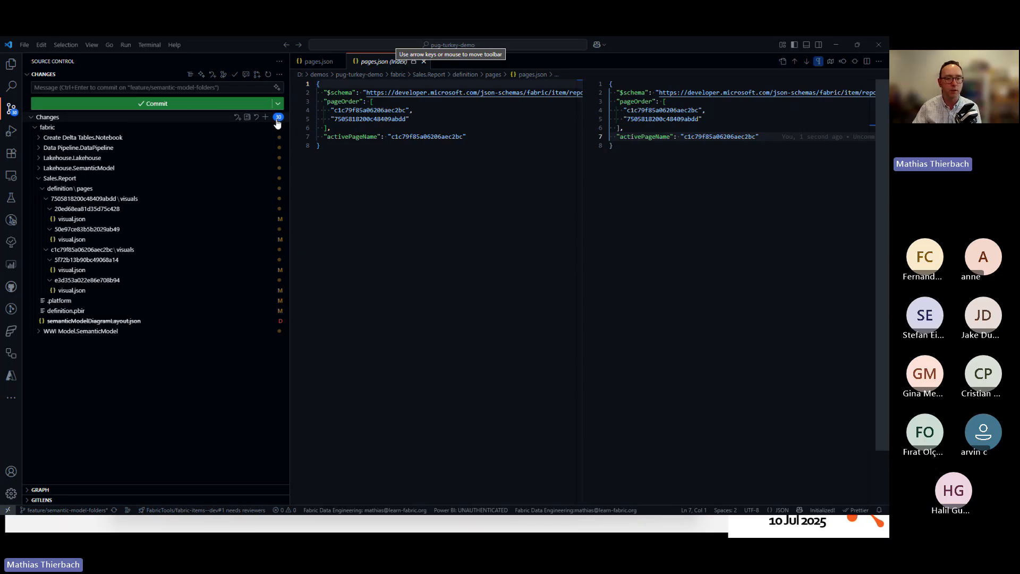
left_click(118, 139)
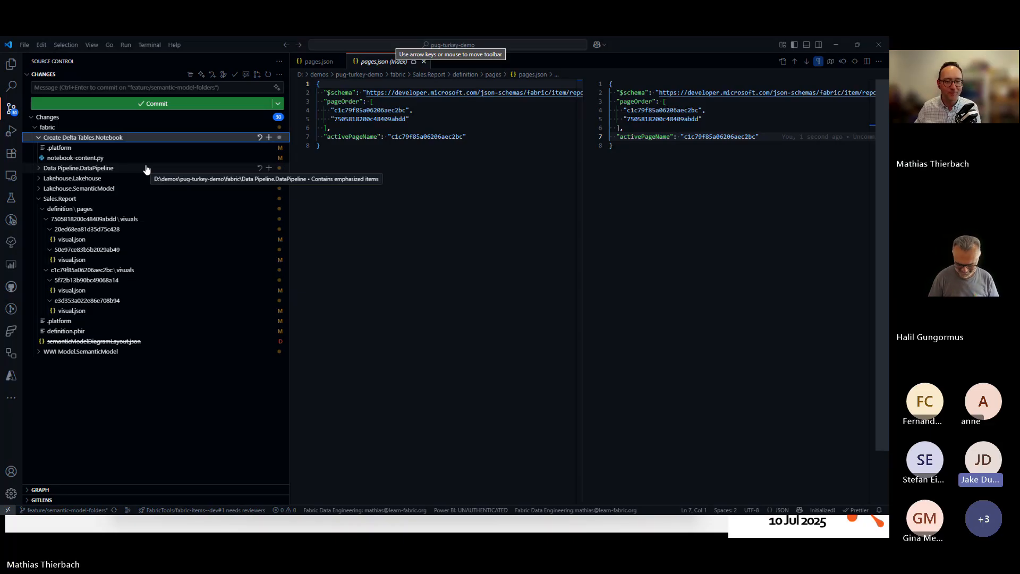
left_click(184, 127)
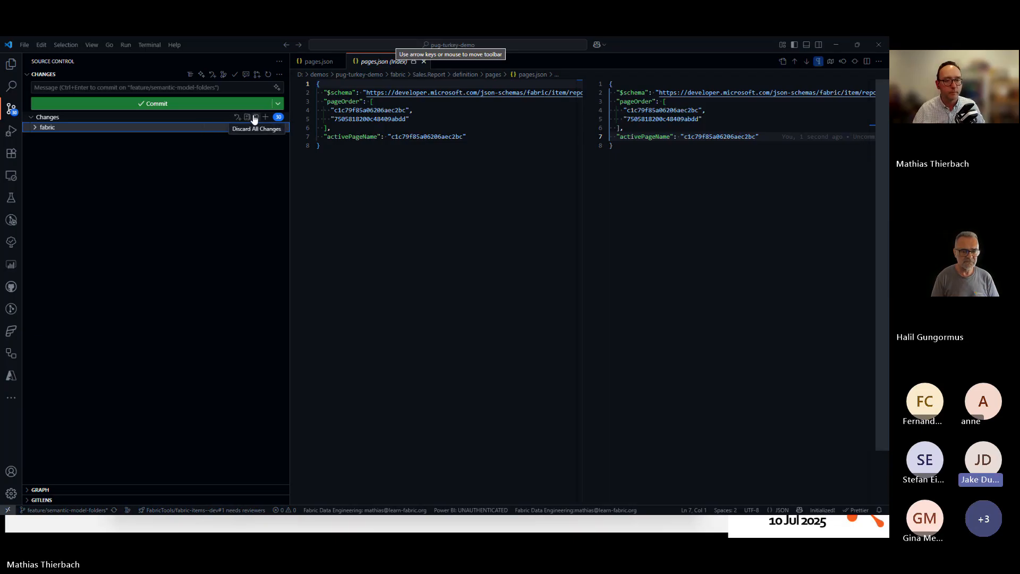
left_click(254, 118)
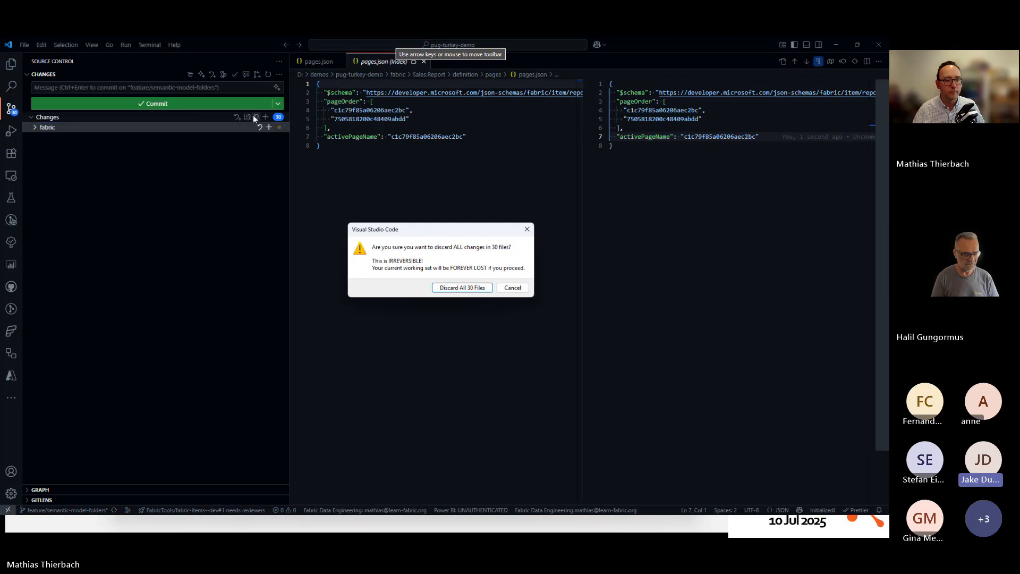
left_click(453, 290)
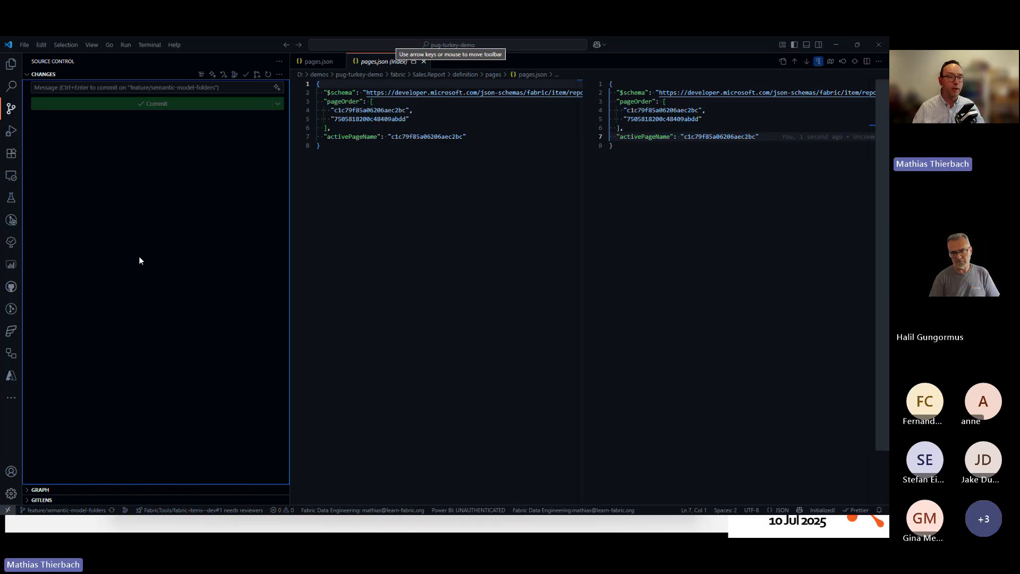
Open the DevOps.yml manifest from the .navidata folder and narrow the file explorer to give the editor more room.
left_click(11, 64)
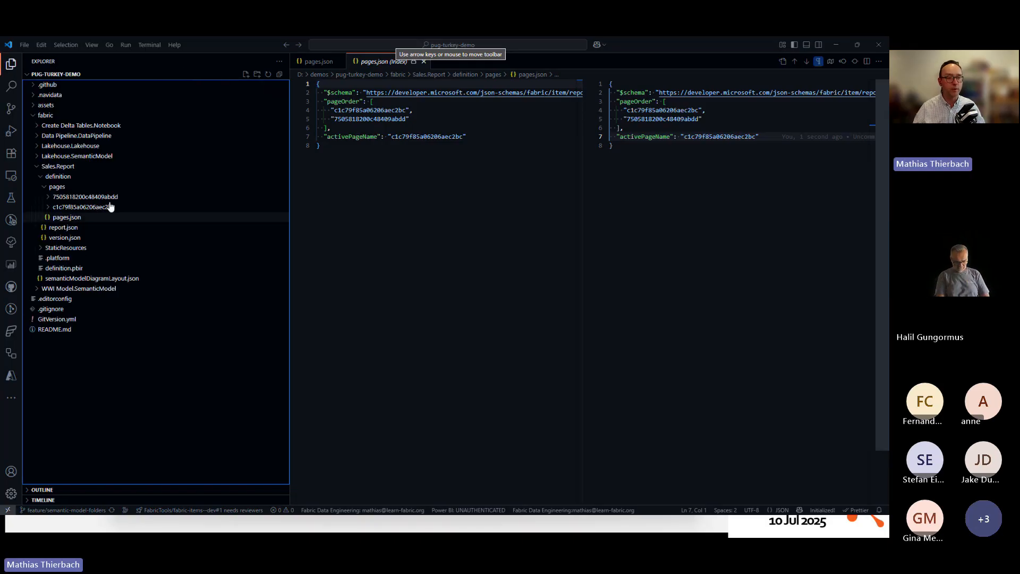
left_click(46, 115)
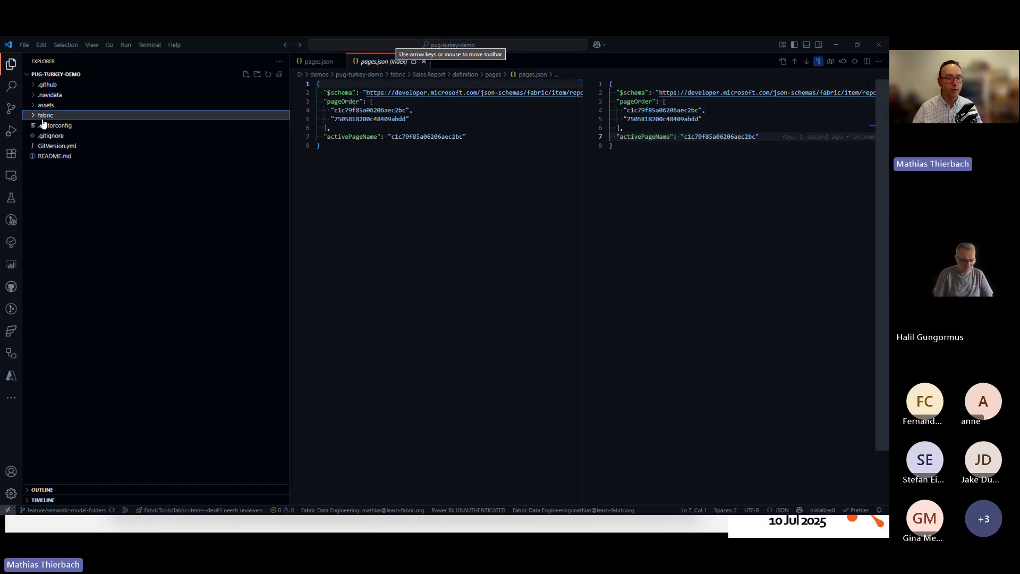
left_click(48, 94)
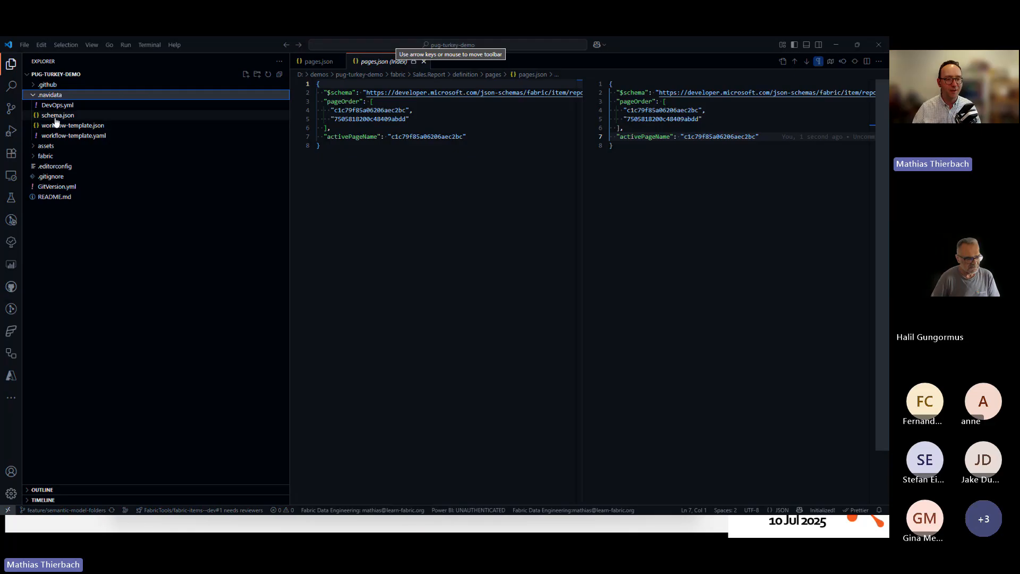
left_click(55, 105)
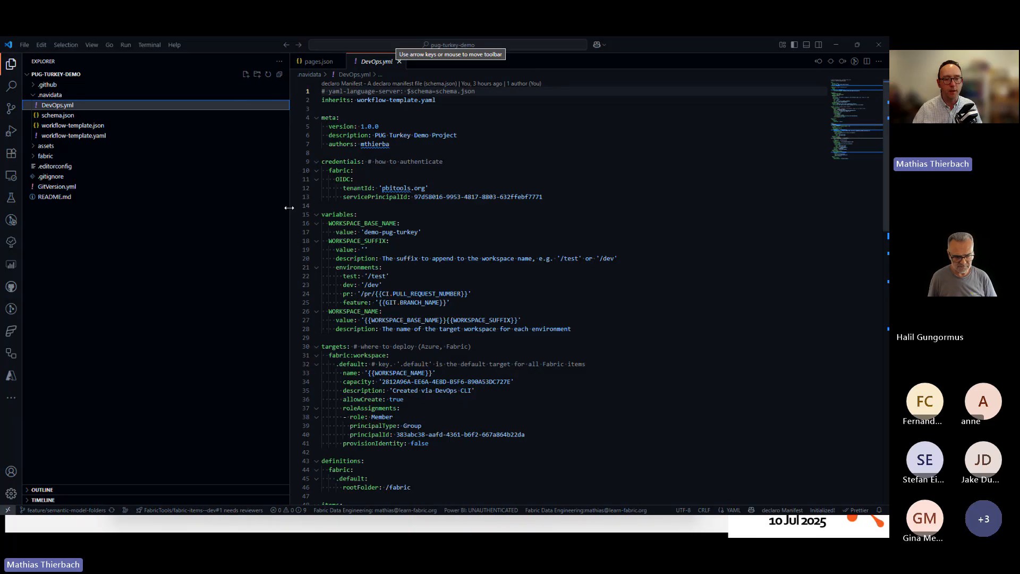
left_click_drag(289, 210, 169, 205)
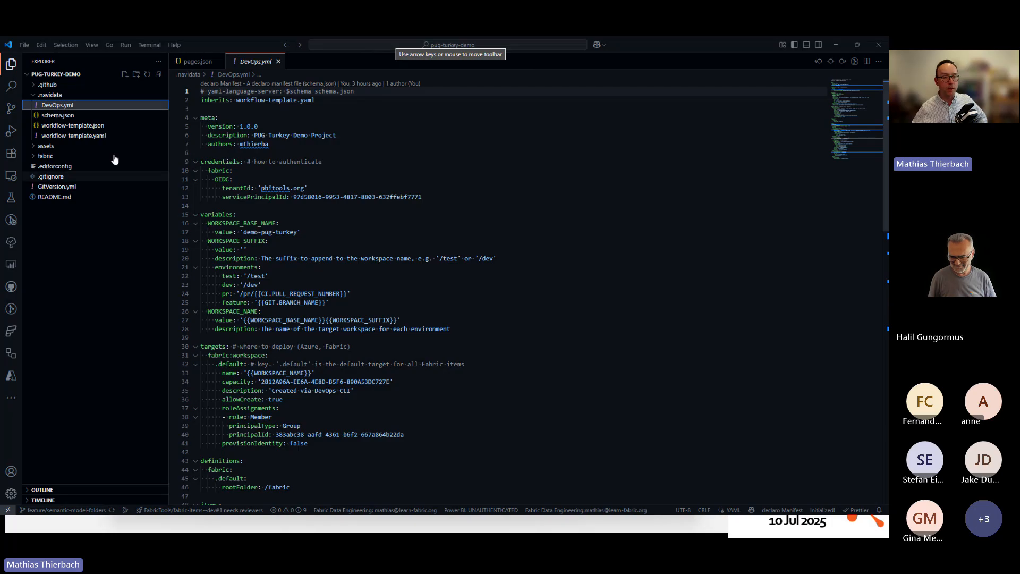
Examine the branches and environments definitions in workflow-template.yaml and return to the DevOps.yml manifest.
left_click(69, 126)
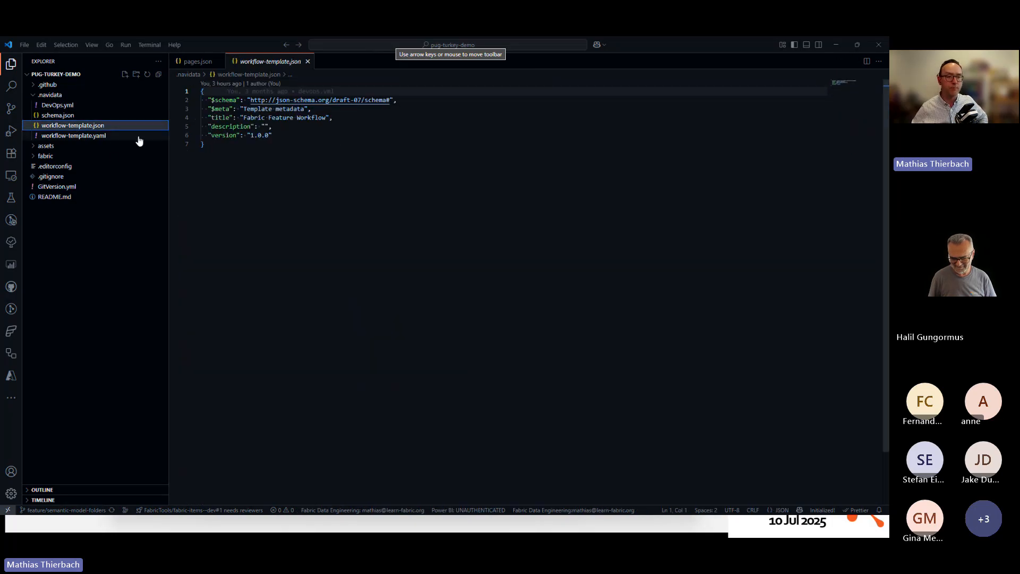
left_click(114, 138)
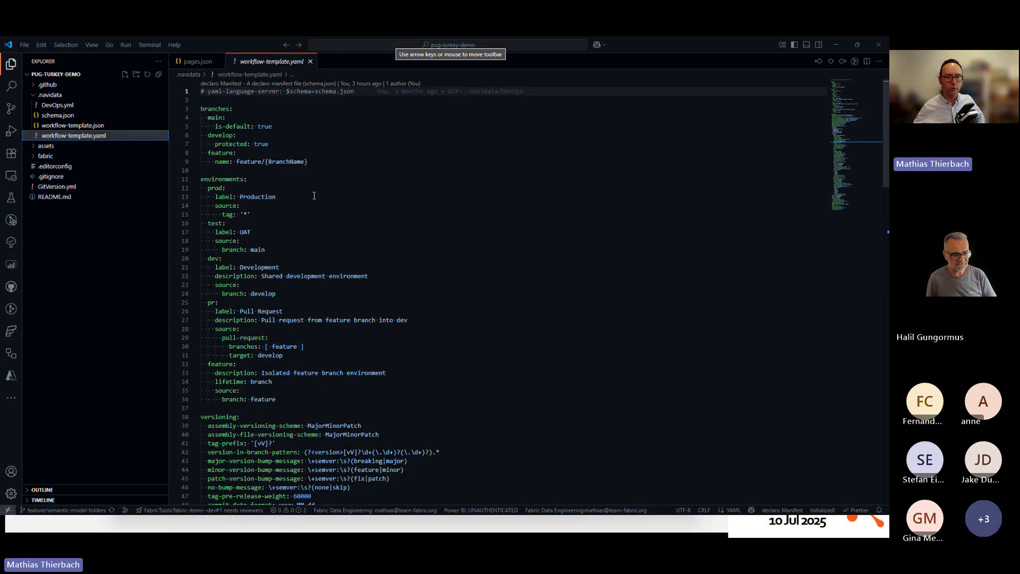
left_click_drag(211, 108, 237, 126)
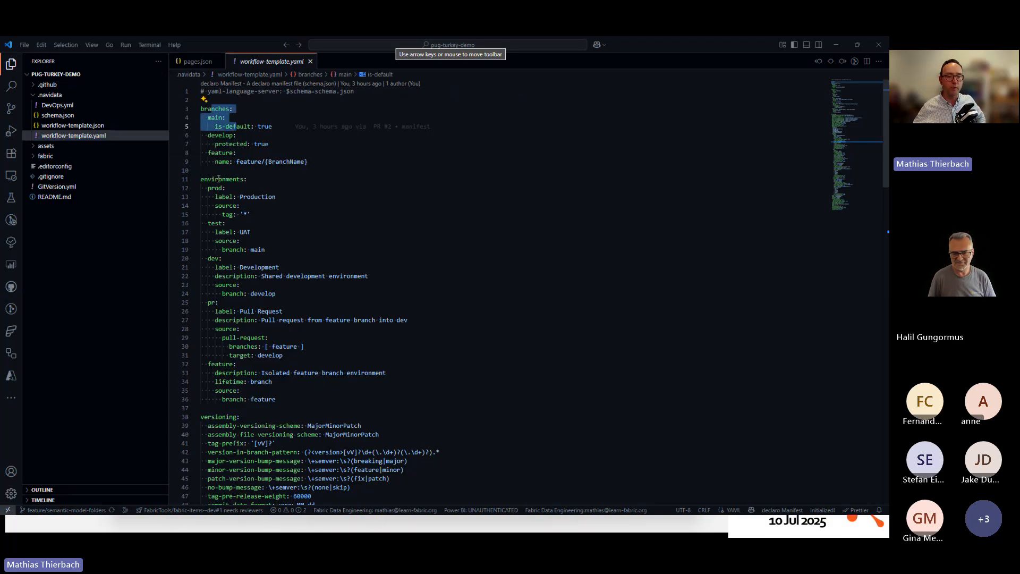
left_click_drag(218, 179, 257, 243)
left_click(300, 243)
left_click(71, 107)
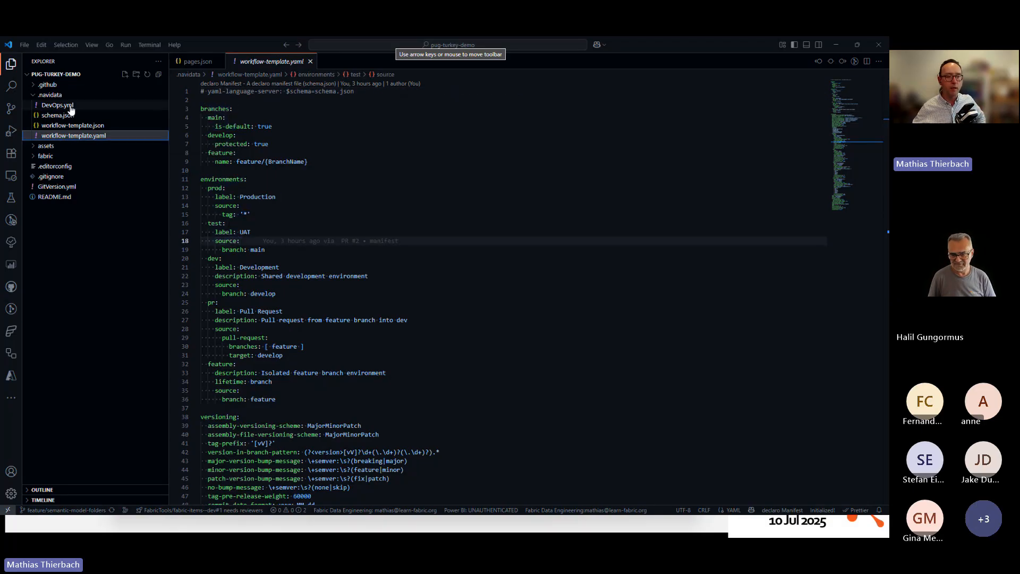
left_click(71, 107)
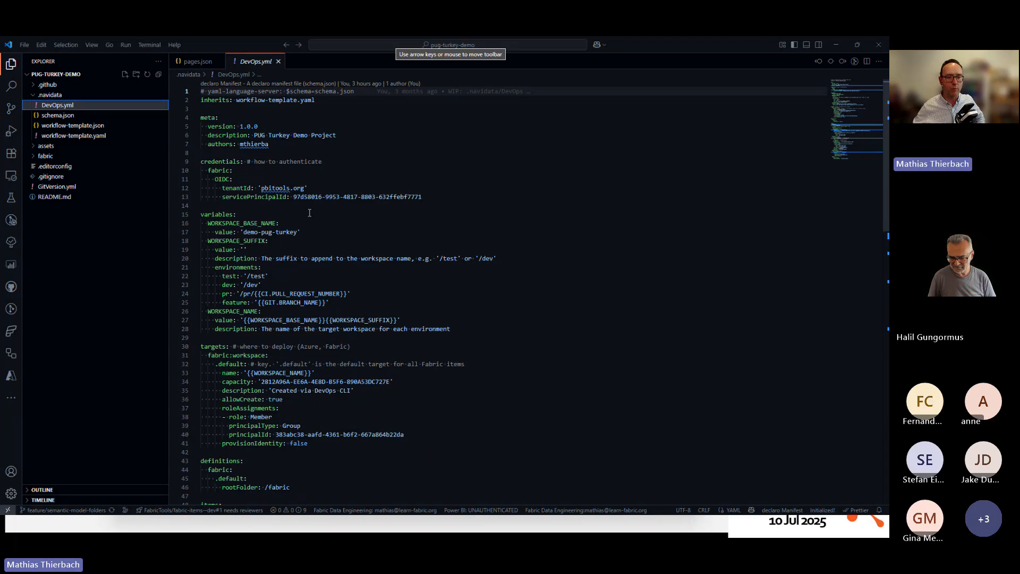
Examine the variables, targets, definitions and items sections of the DevOps.yml manifest, including the workspace role assignments.
left_click_drag(215, 214, 247, 249)
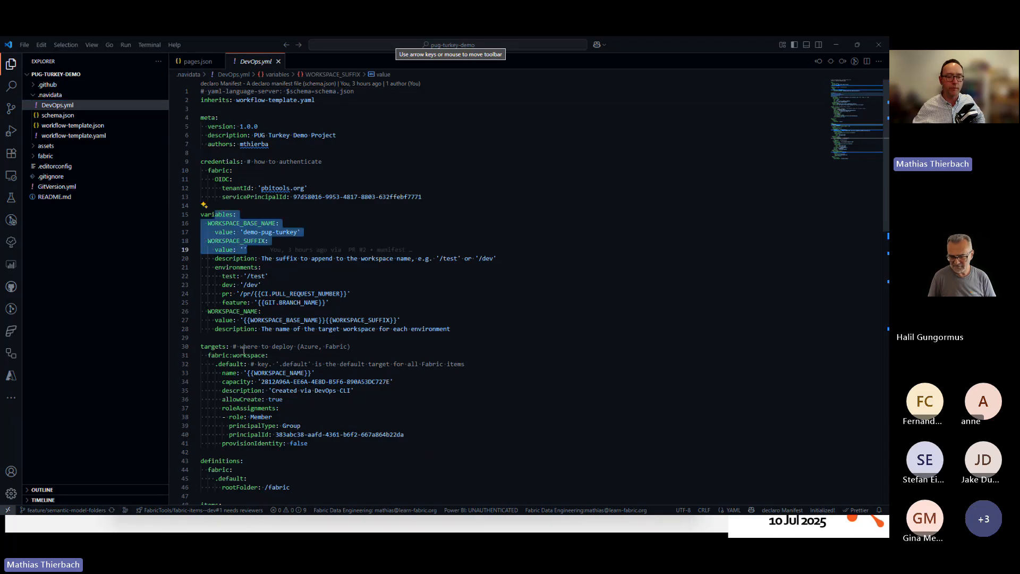
scroll(243, 351, "down", 13)
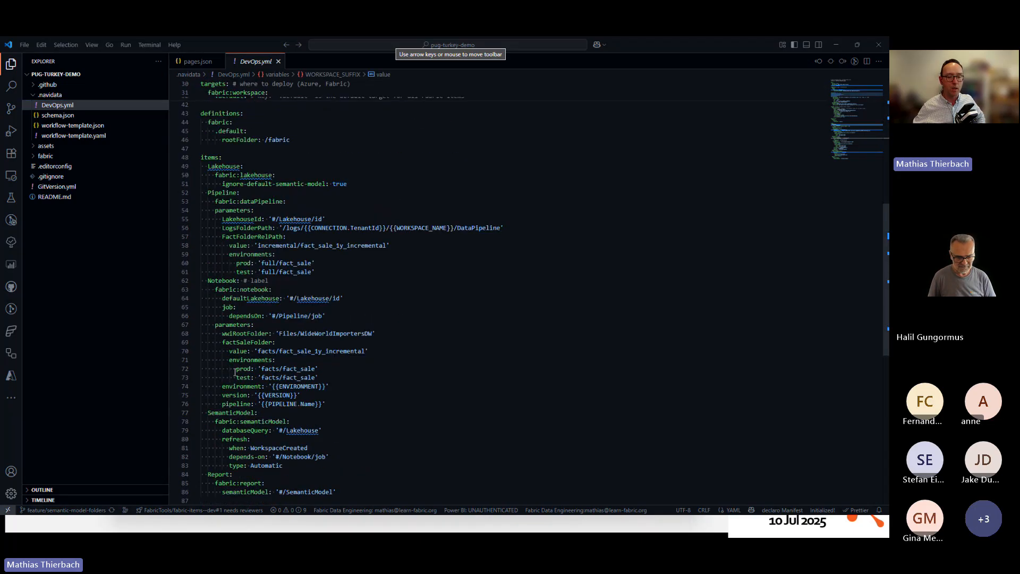
scroll(235, 372, "down", 4)
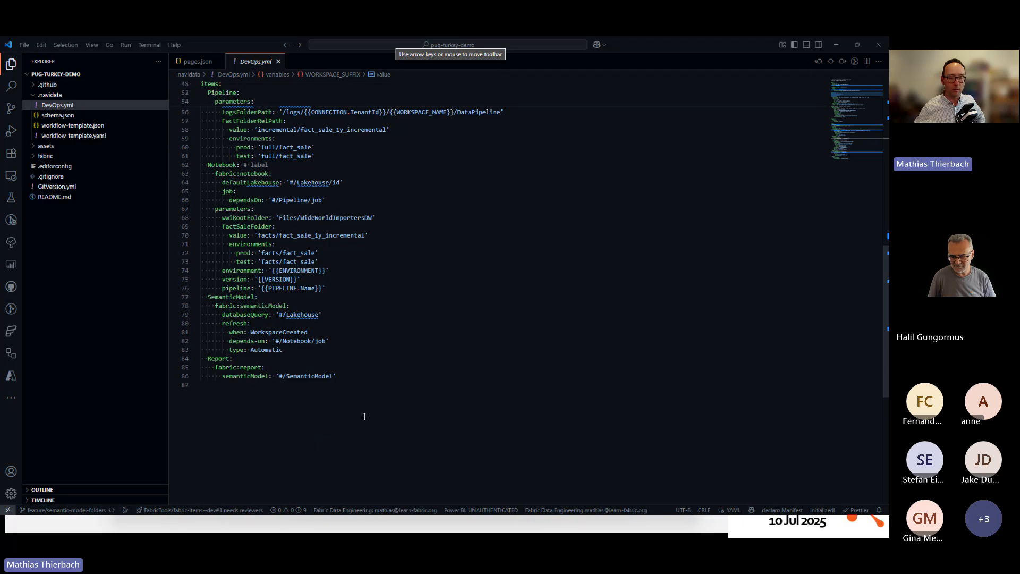
scroll(365, 417, "up", 15)
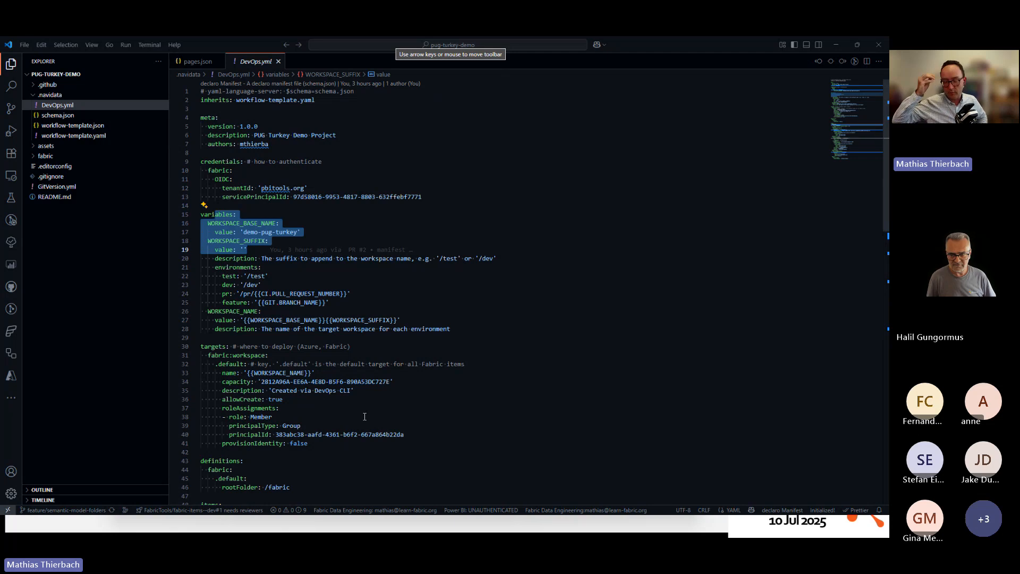
left_click(365, 416)
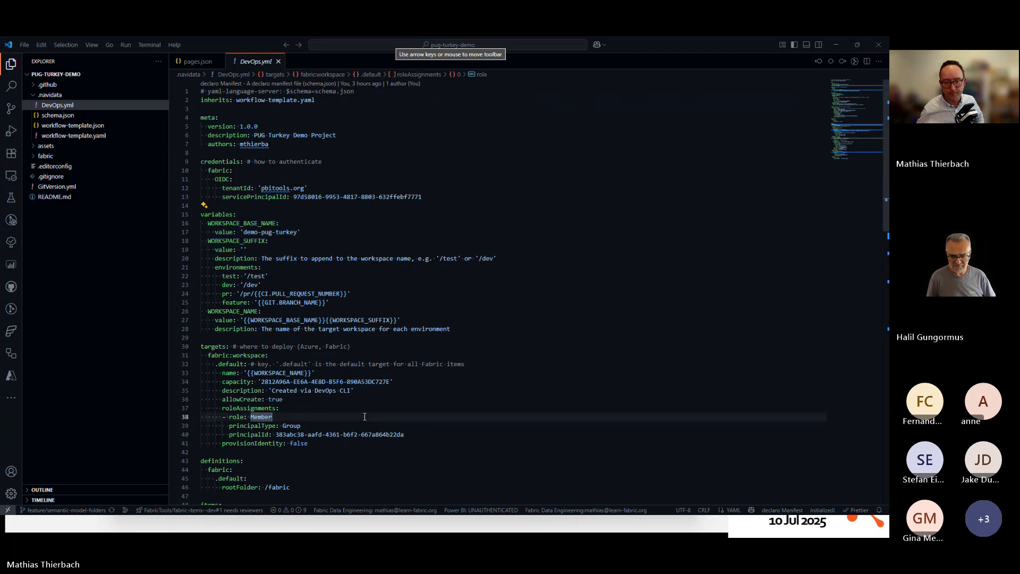
left_click(266, 408)
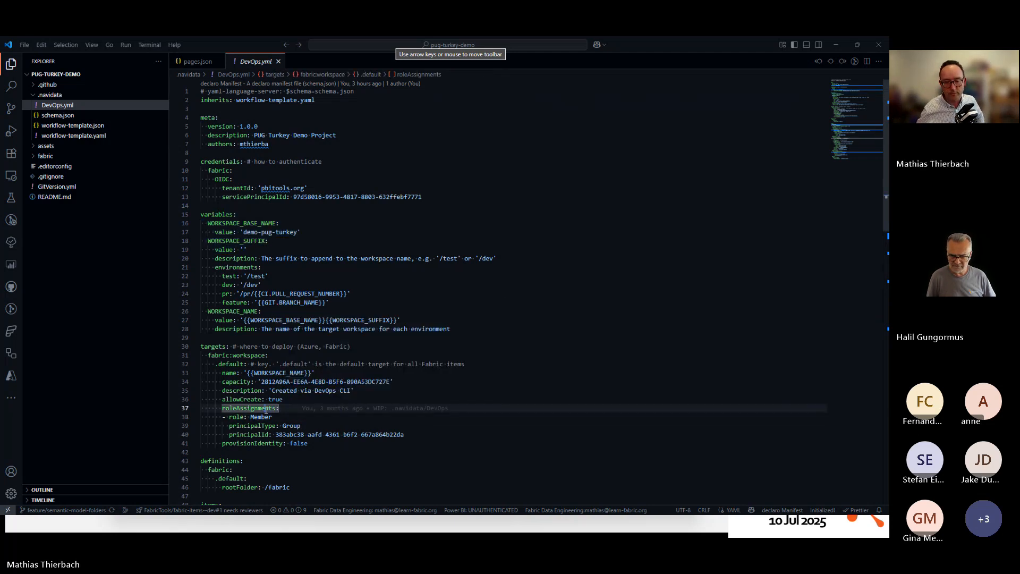
left_click(268, 444)
left_click(253, 459)
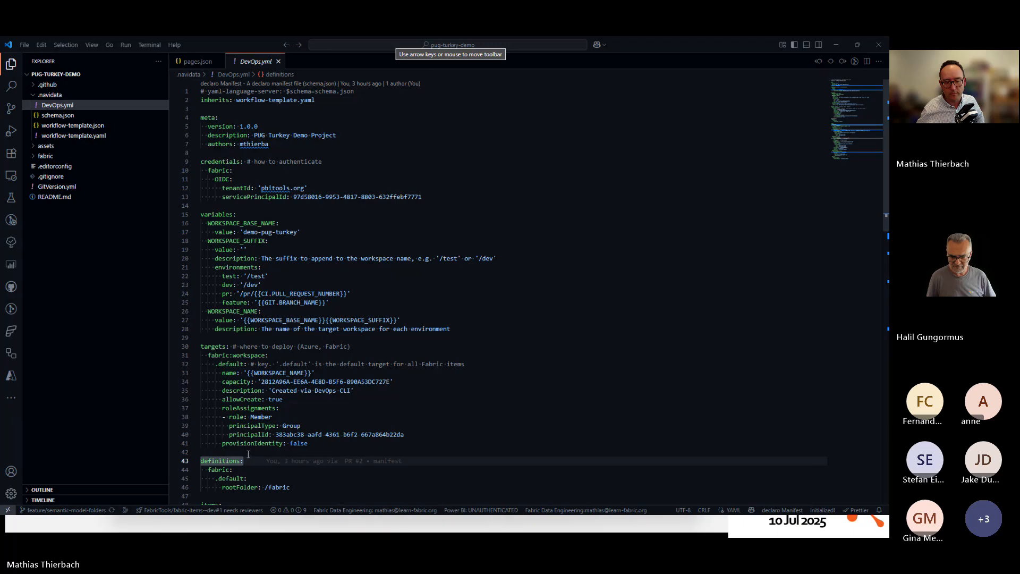
left_click(248, 452)
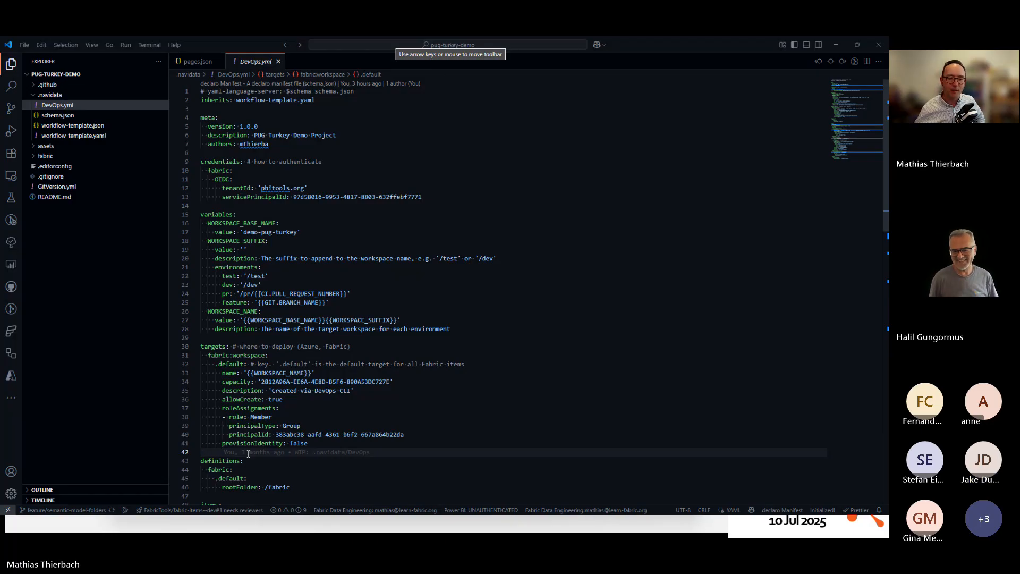
Collapse the workspace target, the fabric definitions, and the Lakehouse and Pipeline items in DevOps.yml.
left_click(219, 356)
key("ctrl+shift+[")
left_click(196, 383)
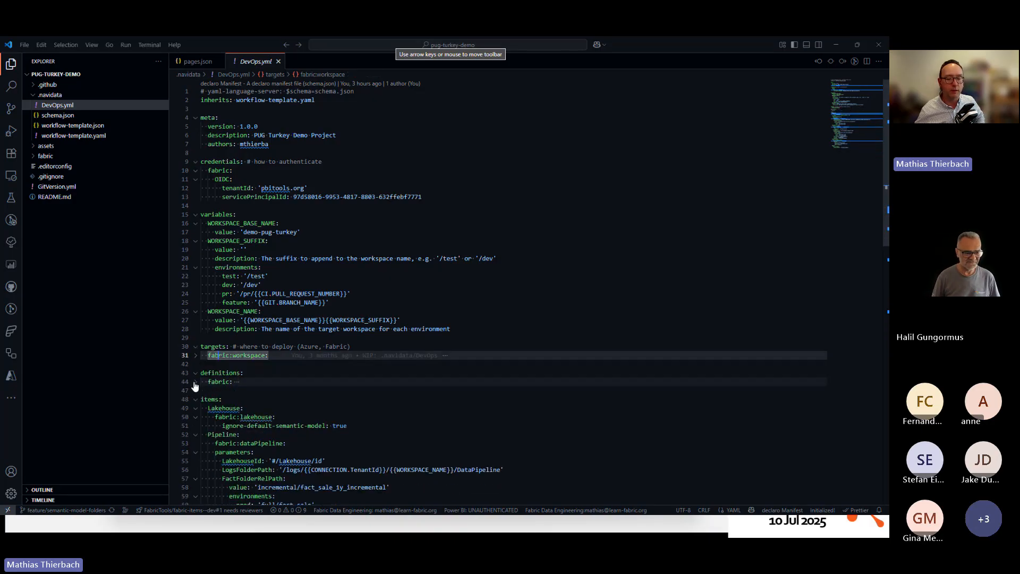
left_click(196, 409)
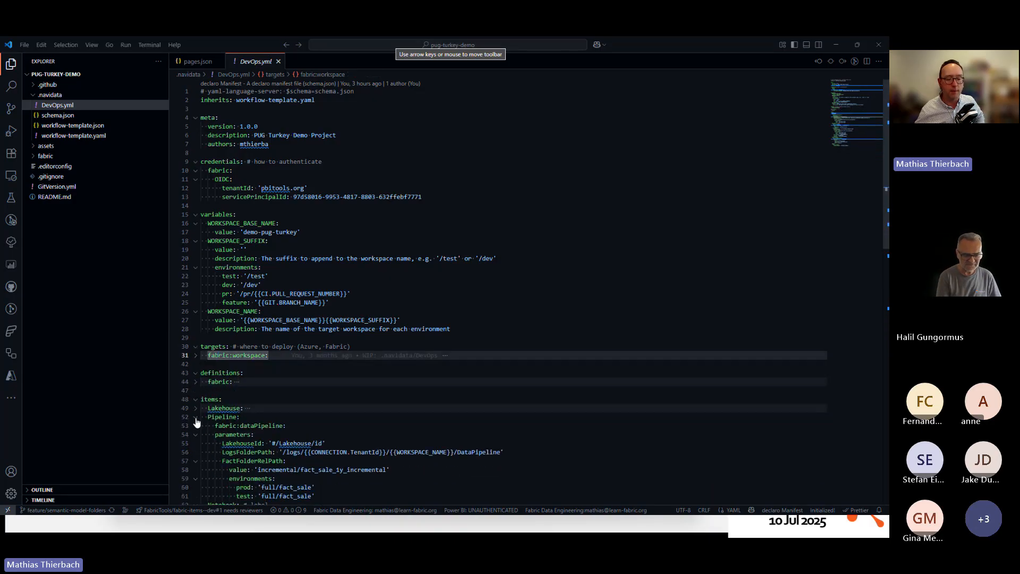
left_click(196, 417)
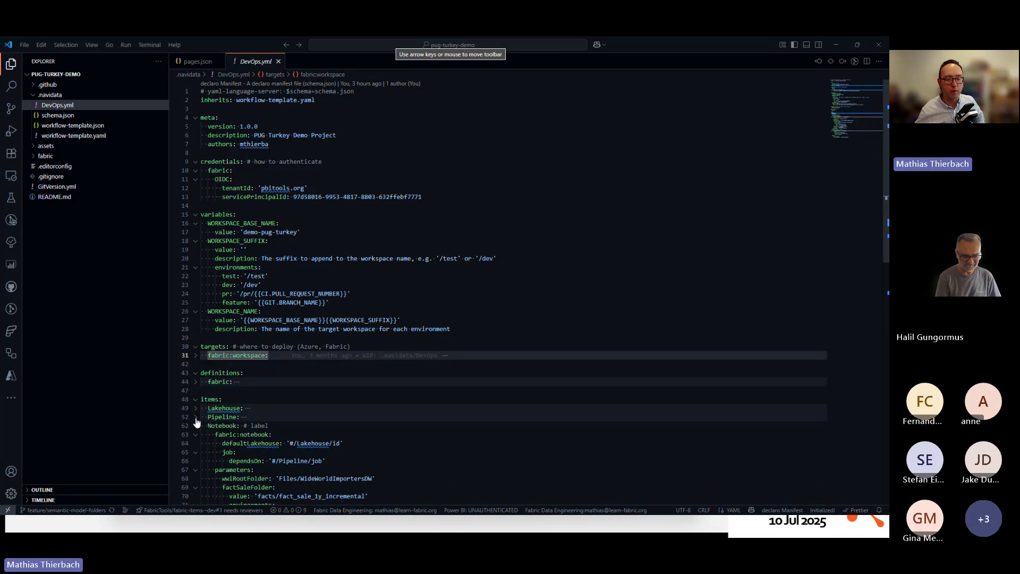
left_click(230, 396)
left_click(237, 389)
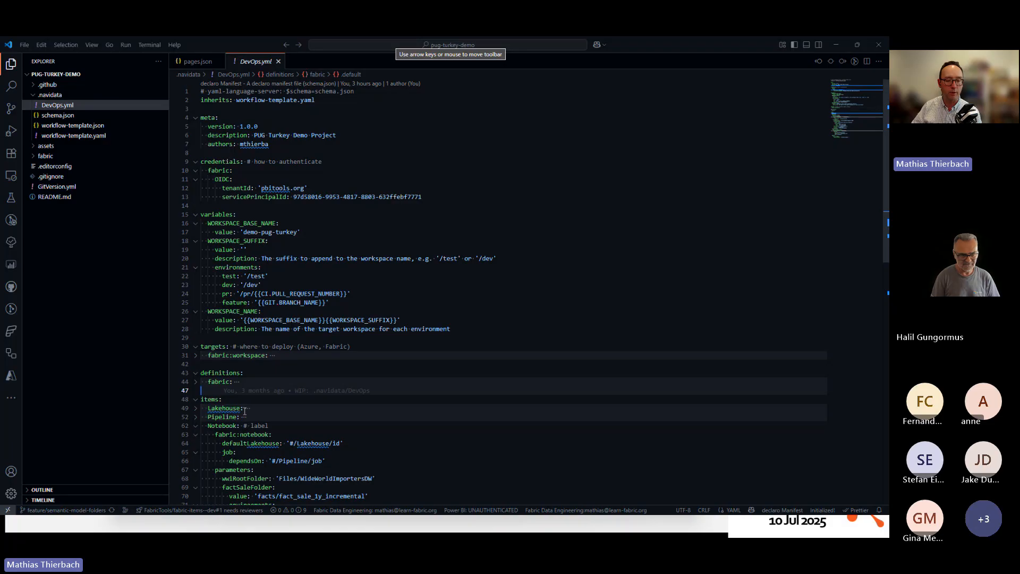
Expand the .github/workflows folder and view the UAT, Pull Request, Production, Feature, Development and _destroyEnv workflow files in turn.
left_click(47, 85)
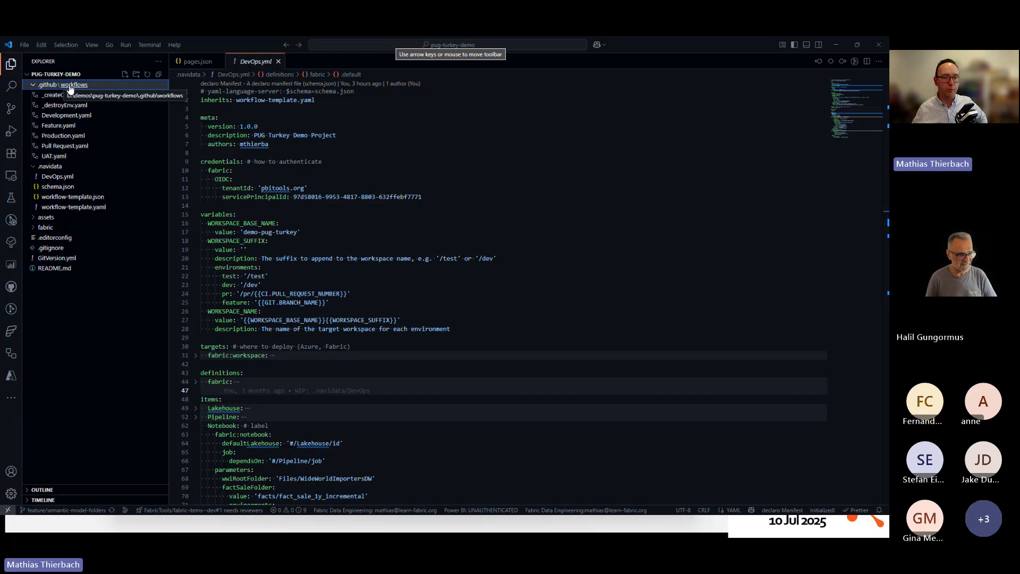
left_click(56, 155)
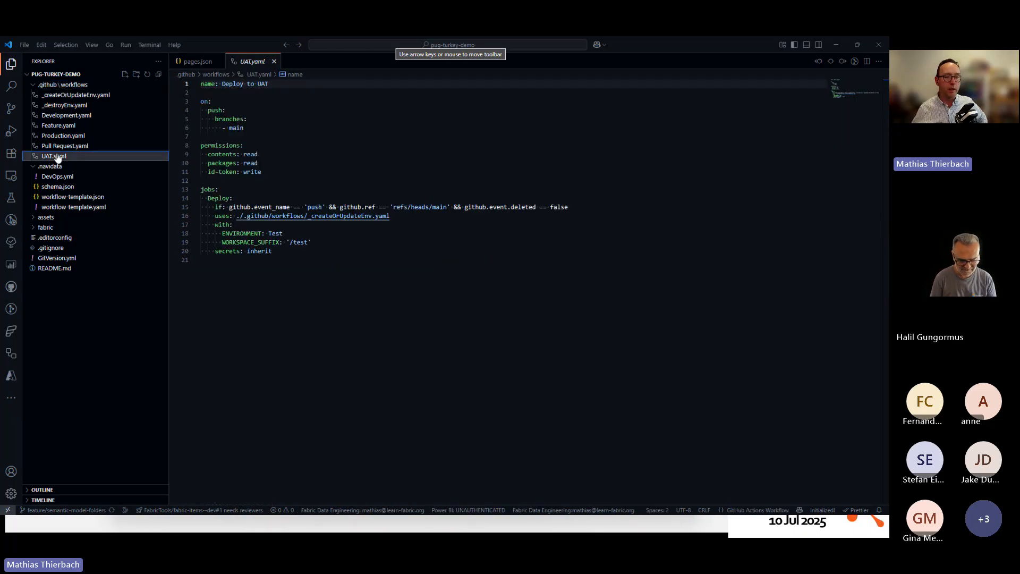
left_click(62, 148)
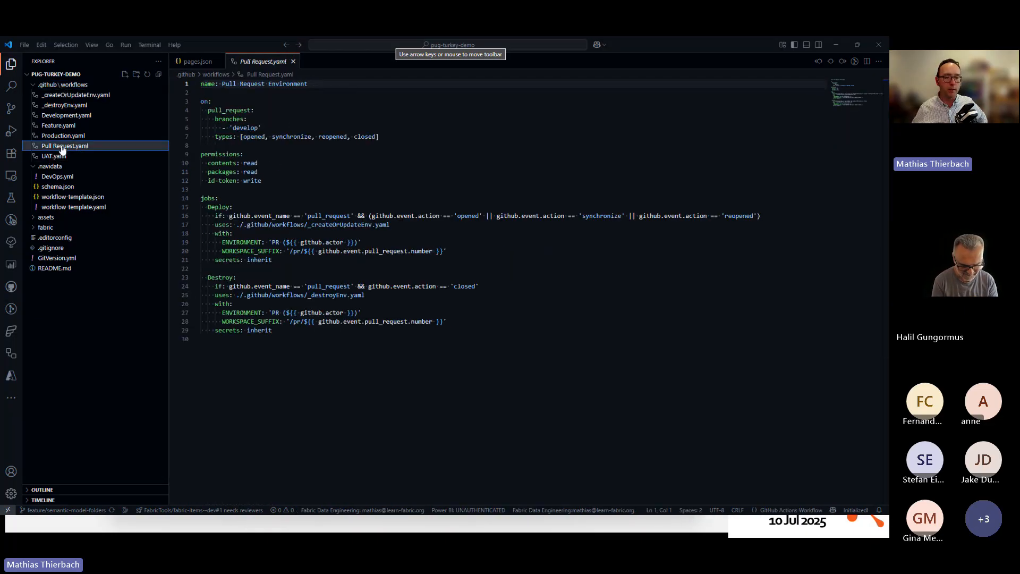
left_click(61, 136)
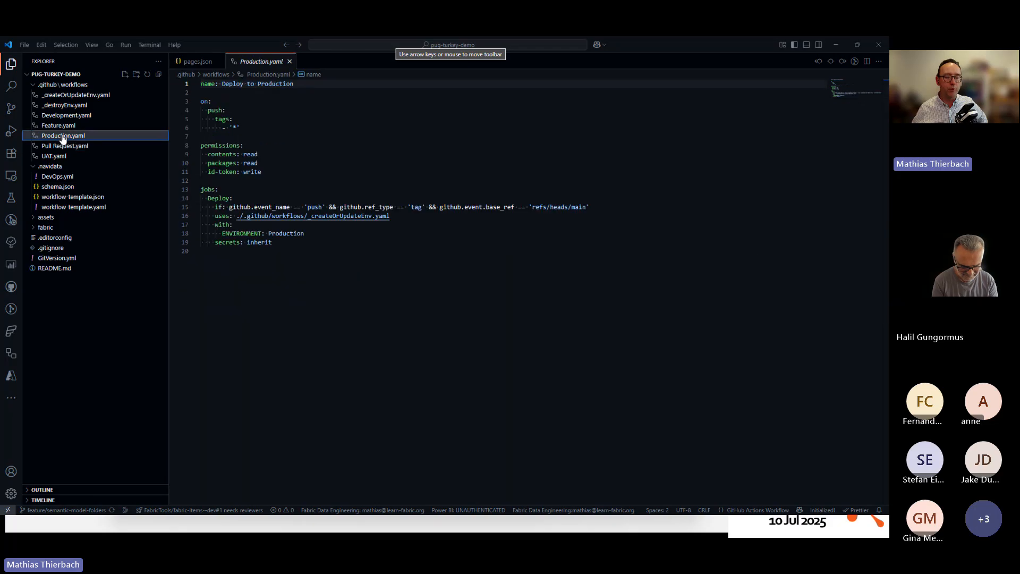
left_click(60, 127)
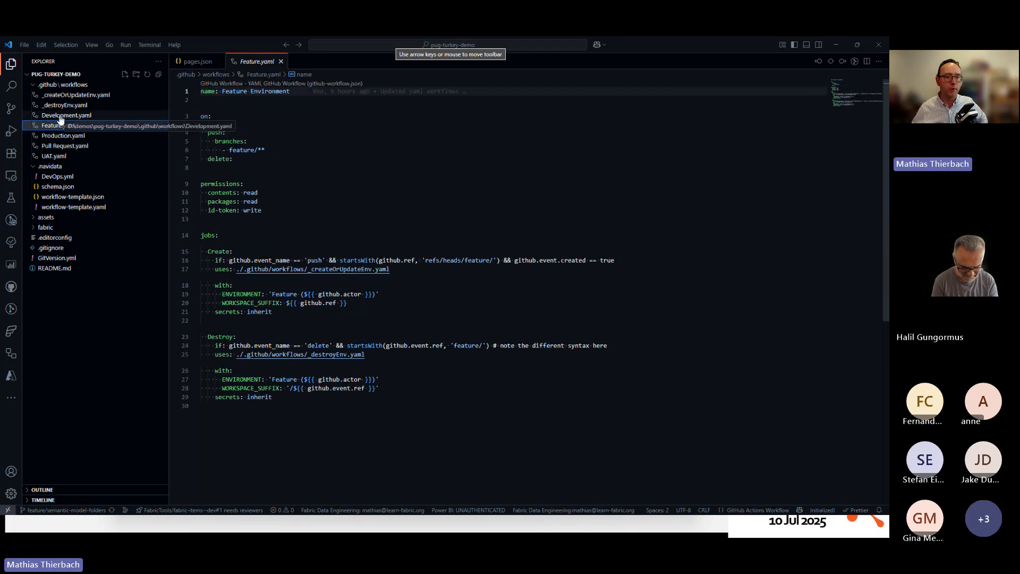
left_click(59, 116)
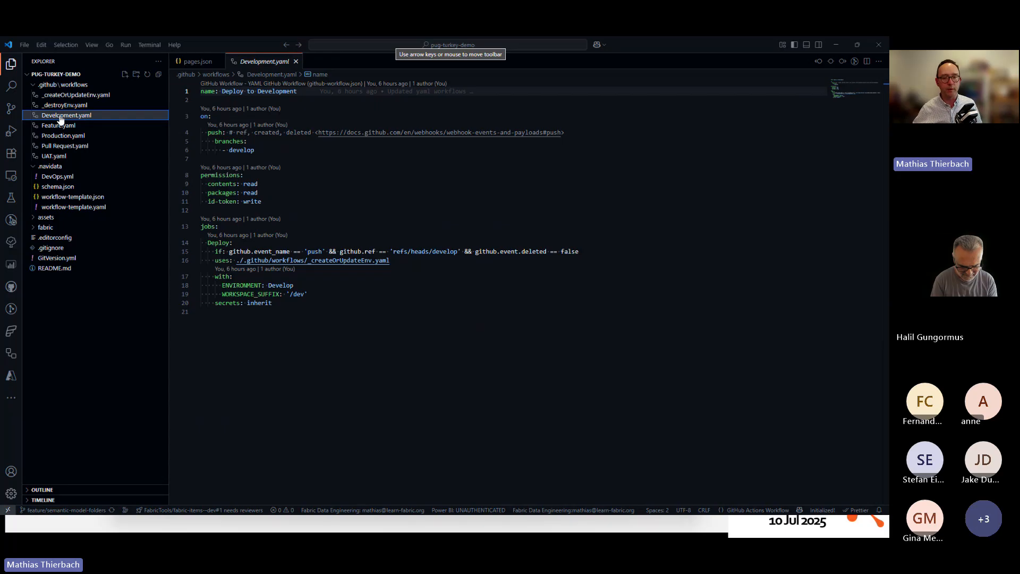
left_click(60, 105)
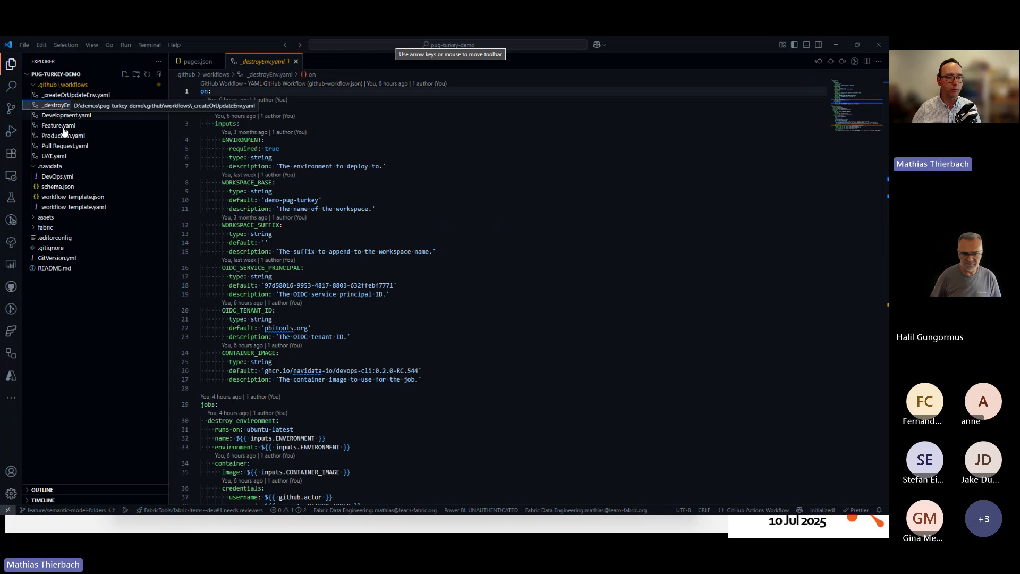
Return to the DevOps.yml manifest and collapse its Notebook, SemanticModel and Report items.
left_click(63, 178)
left_click_drag(208, 127, 269, 426)
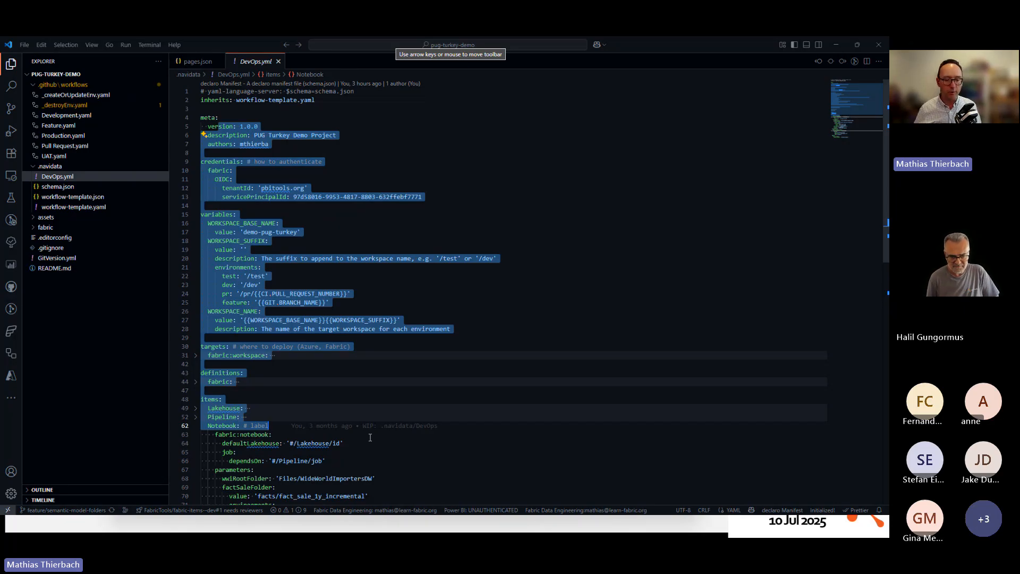
left_click(280, 427)
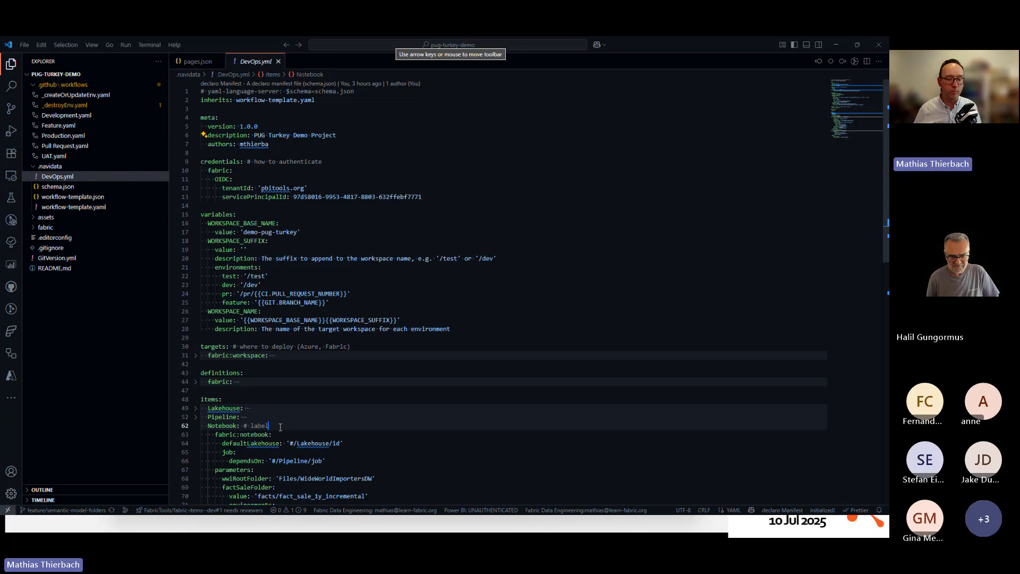
left_click(196, 428)
left_click(196, 444)
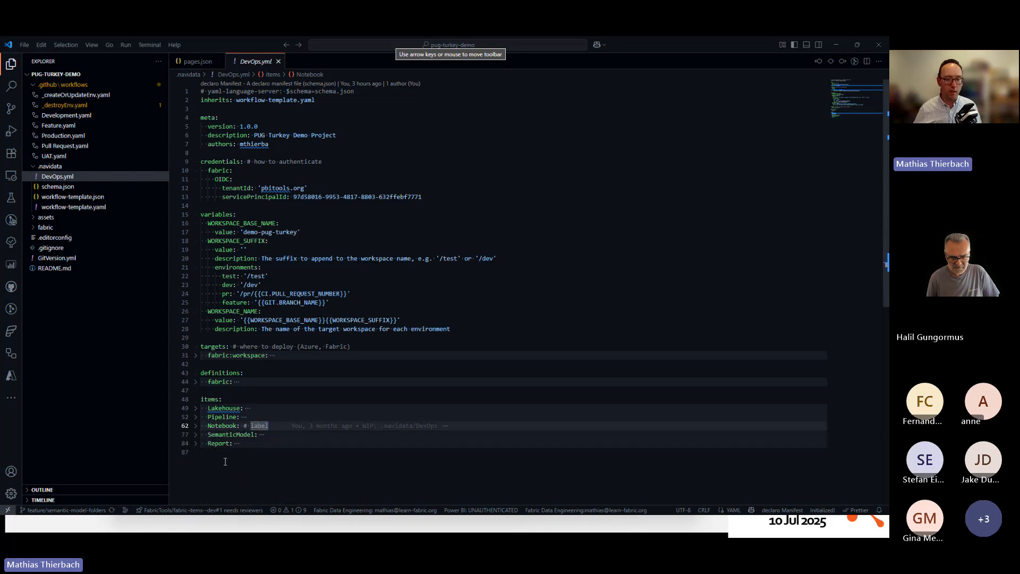
Review the Pull Request.yaml and UAT.yaml workflows again and fold the with block of the UAT Deploy job.
left_click(65, 147)
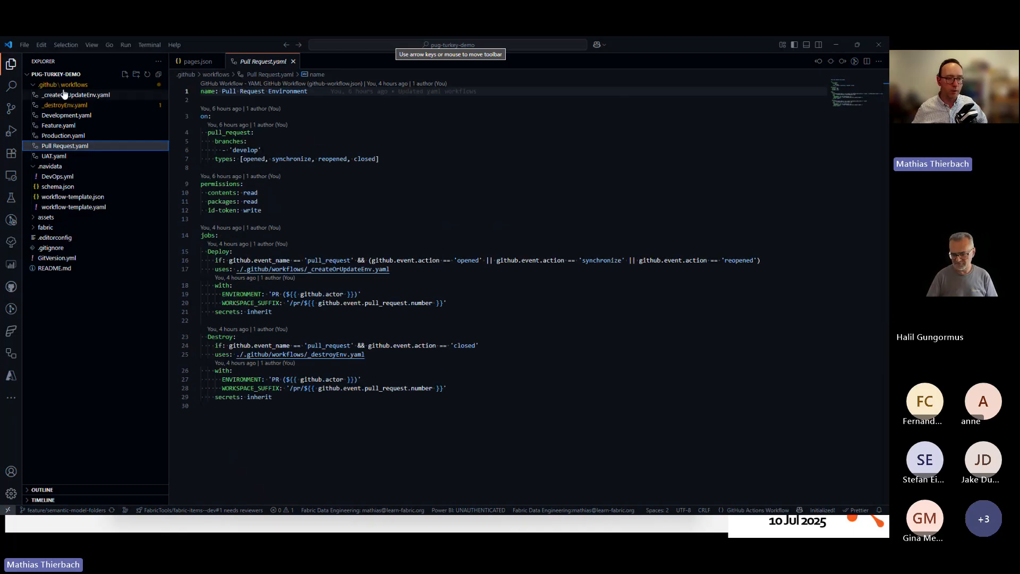
left_click(87, 156)
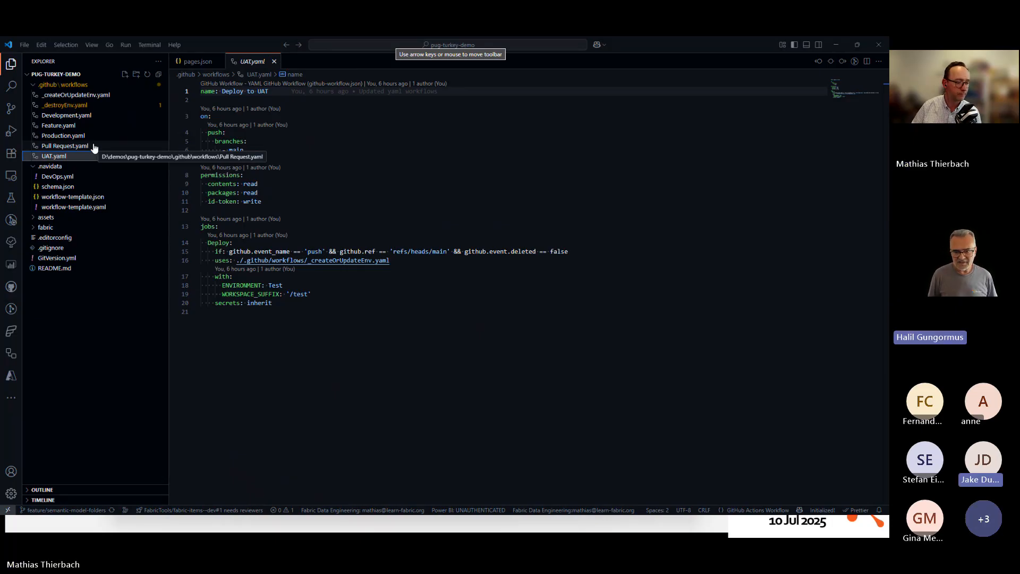
left_click(90, 323)
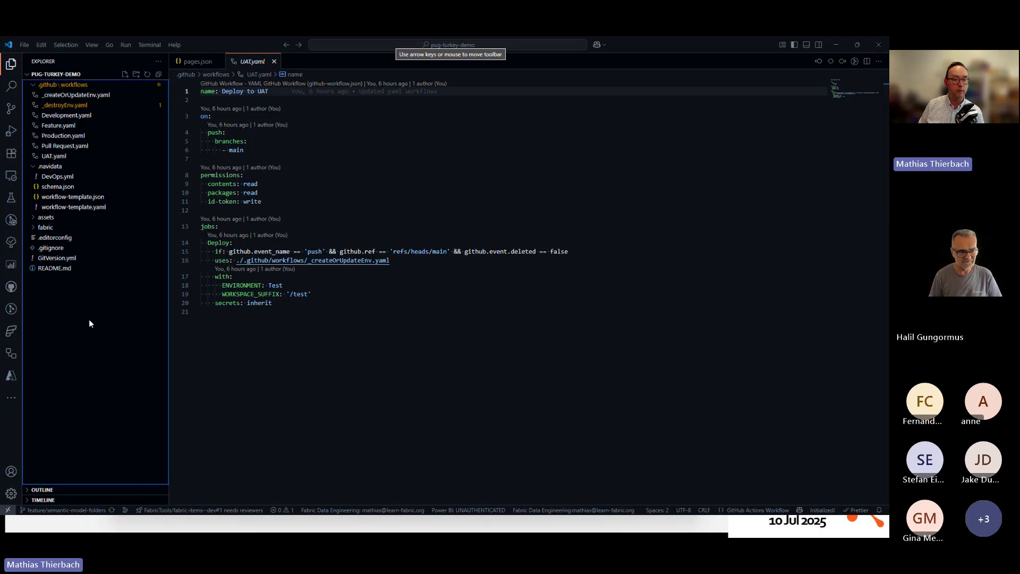
left_click(195, 276)
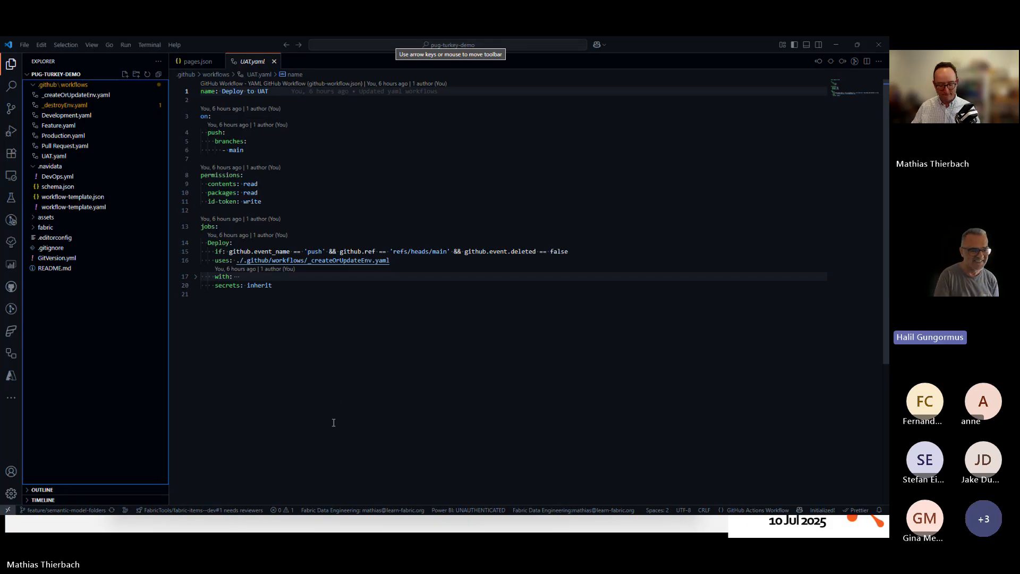
Switch to the GitHub deployments page in Chrome and reload the Production deployment history.
key("alt+Tab")
key("alt+Tab")
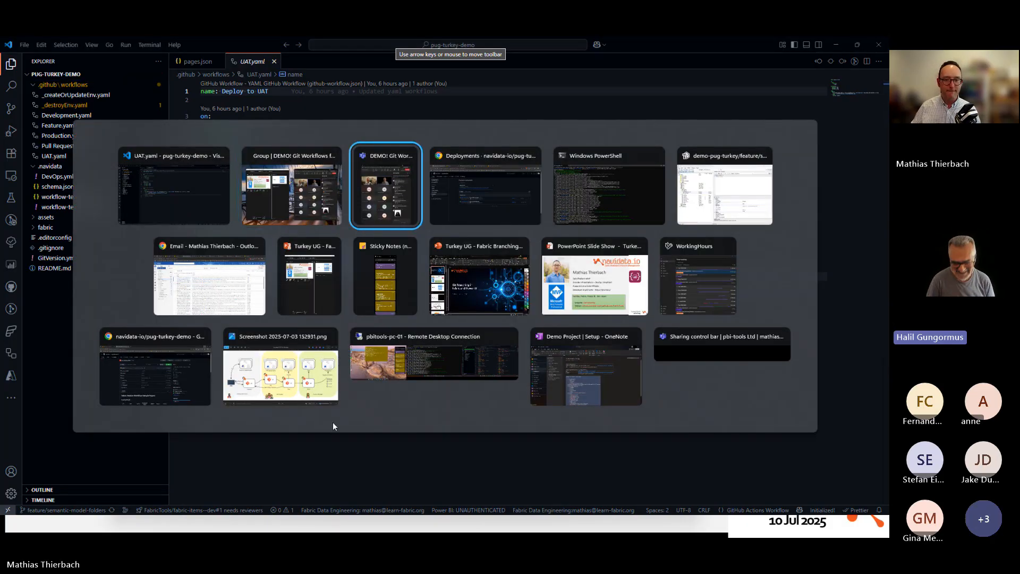
key("alt+Tab")
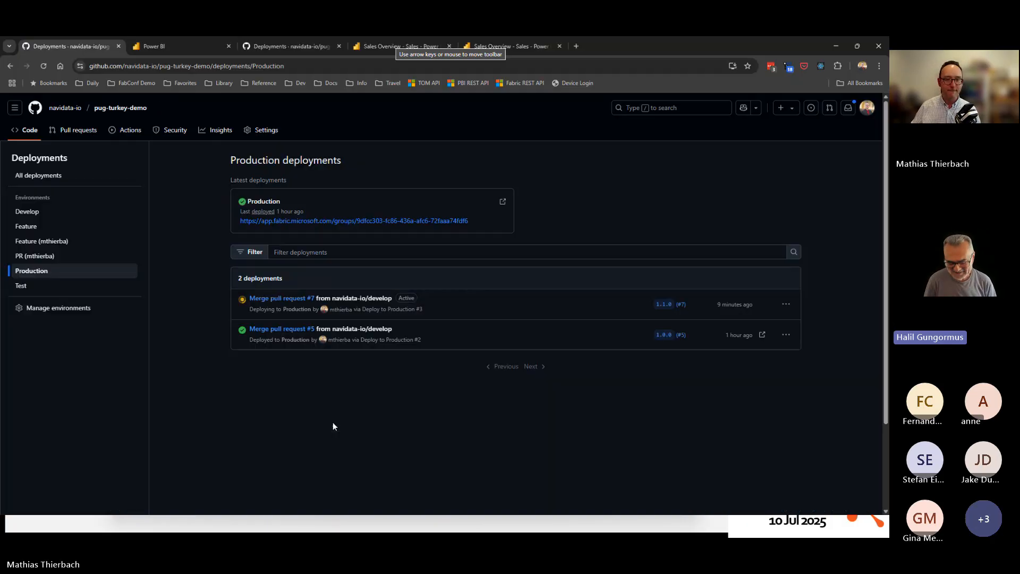
left_click(43, 67)
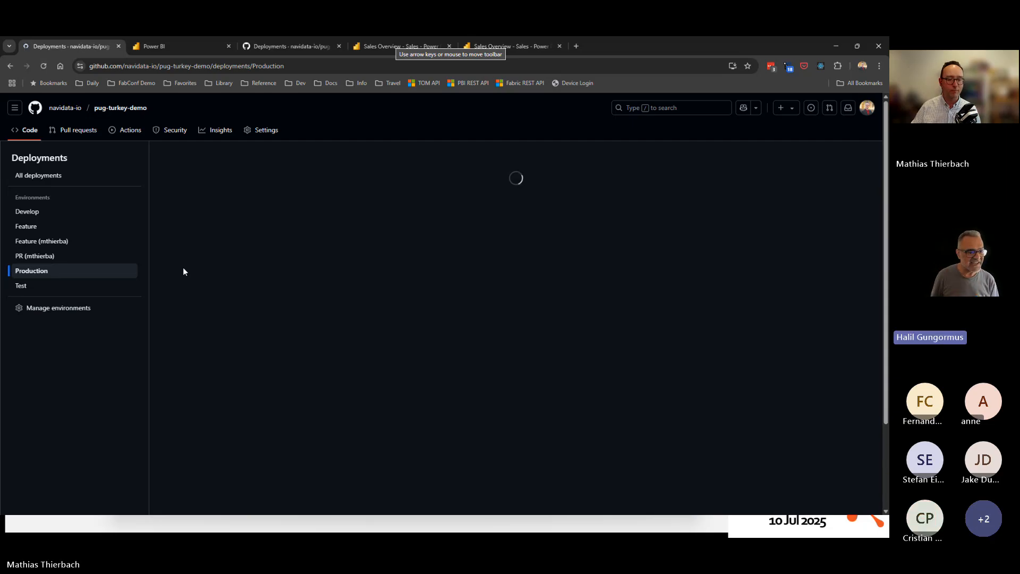